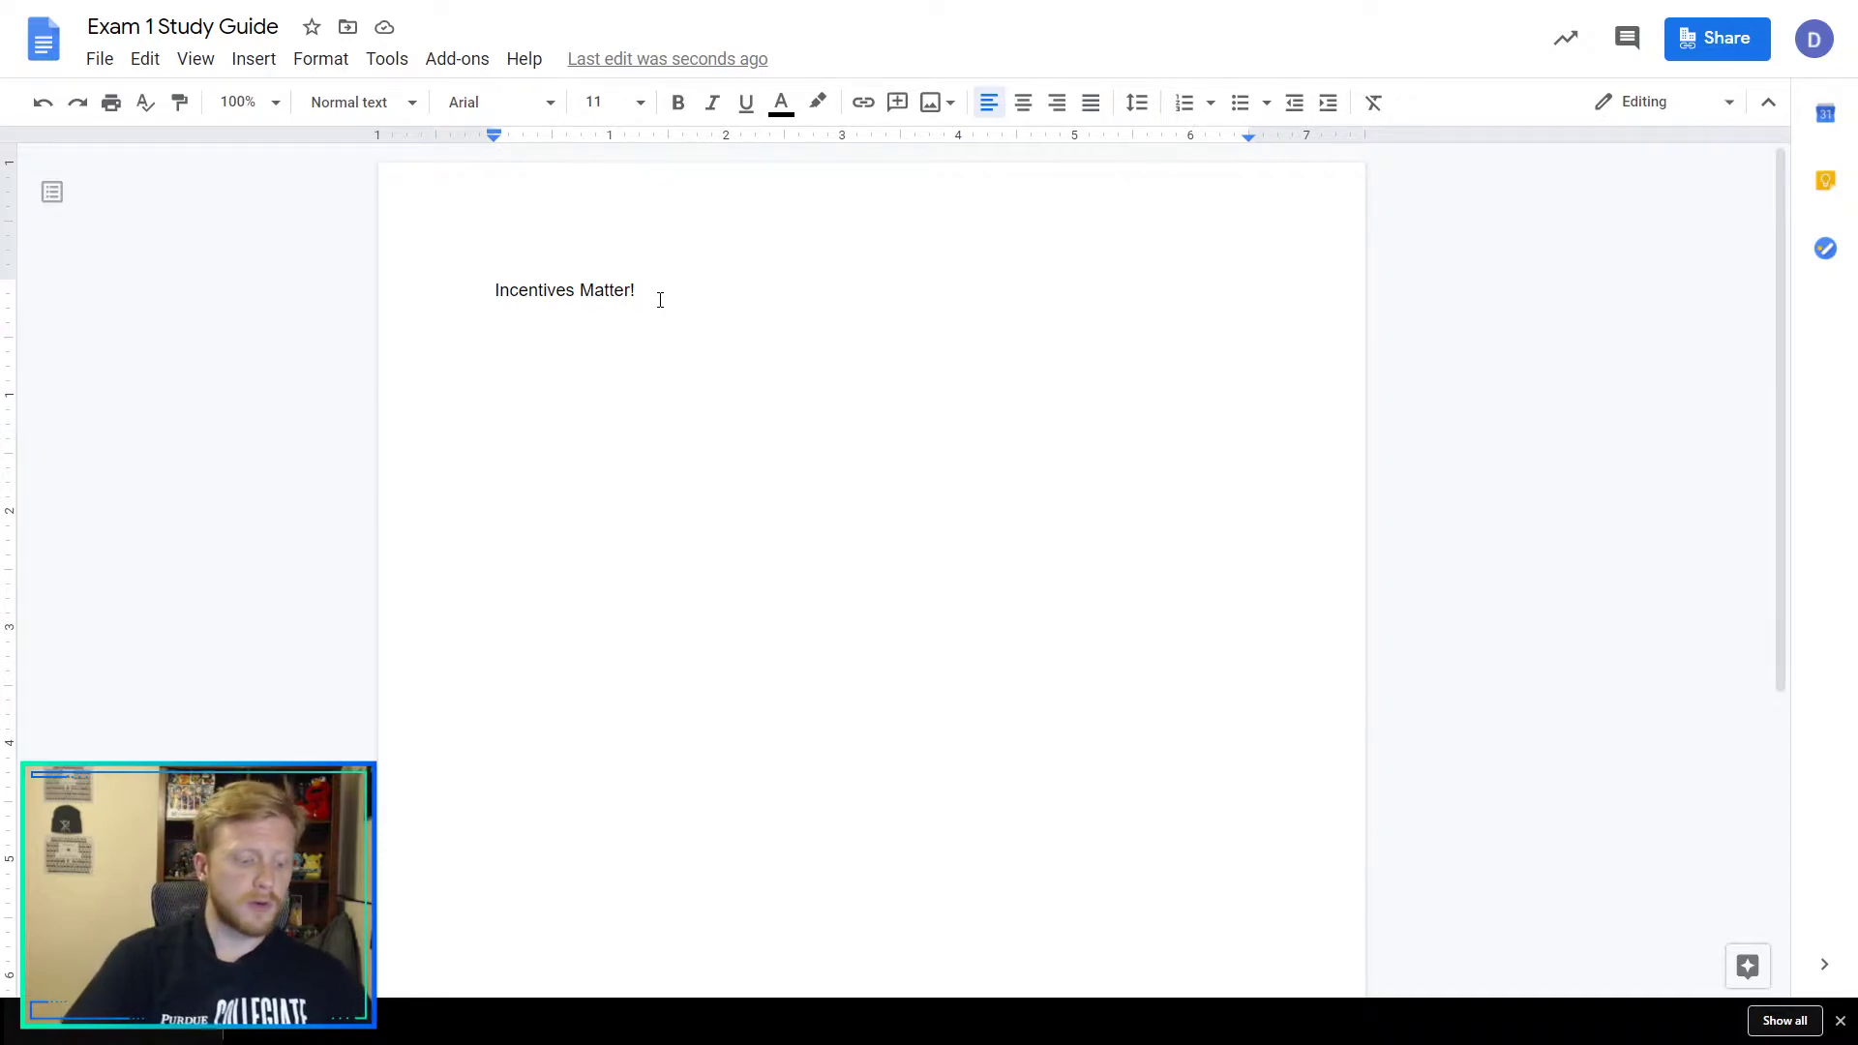
Type 'What does it mean when we assume everyone is rational?' below Incentives Matter!, then emphasize it briefly.
type("W")
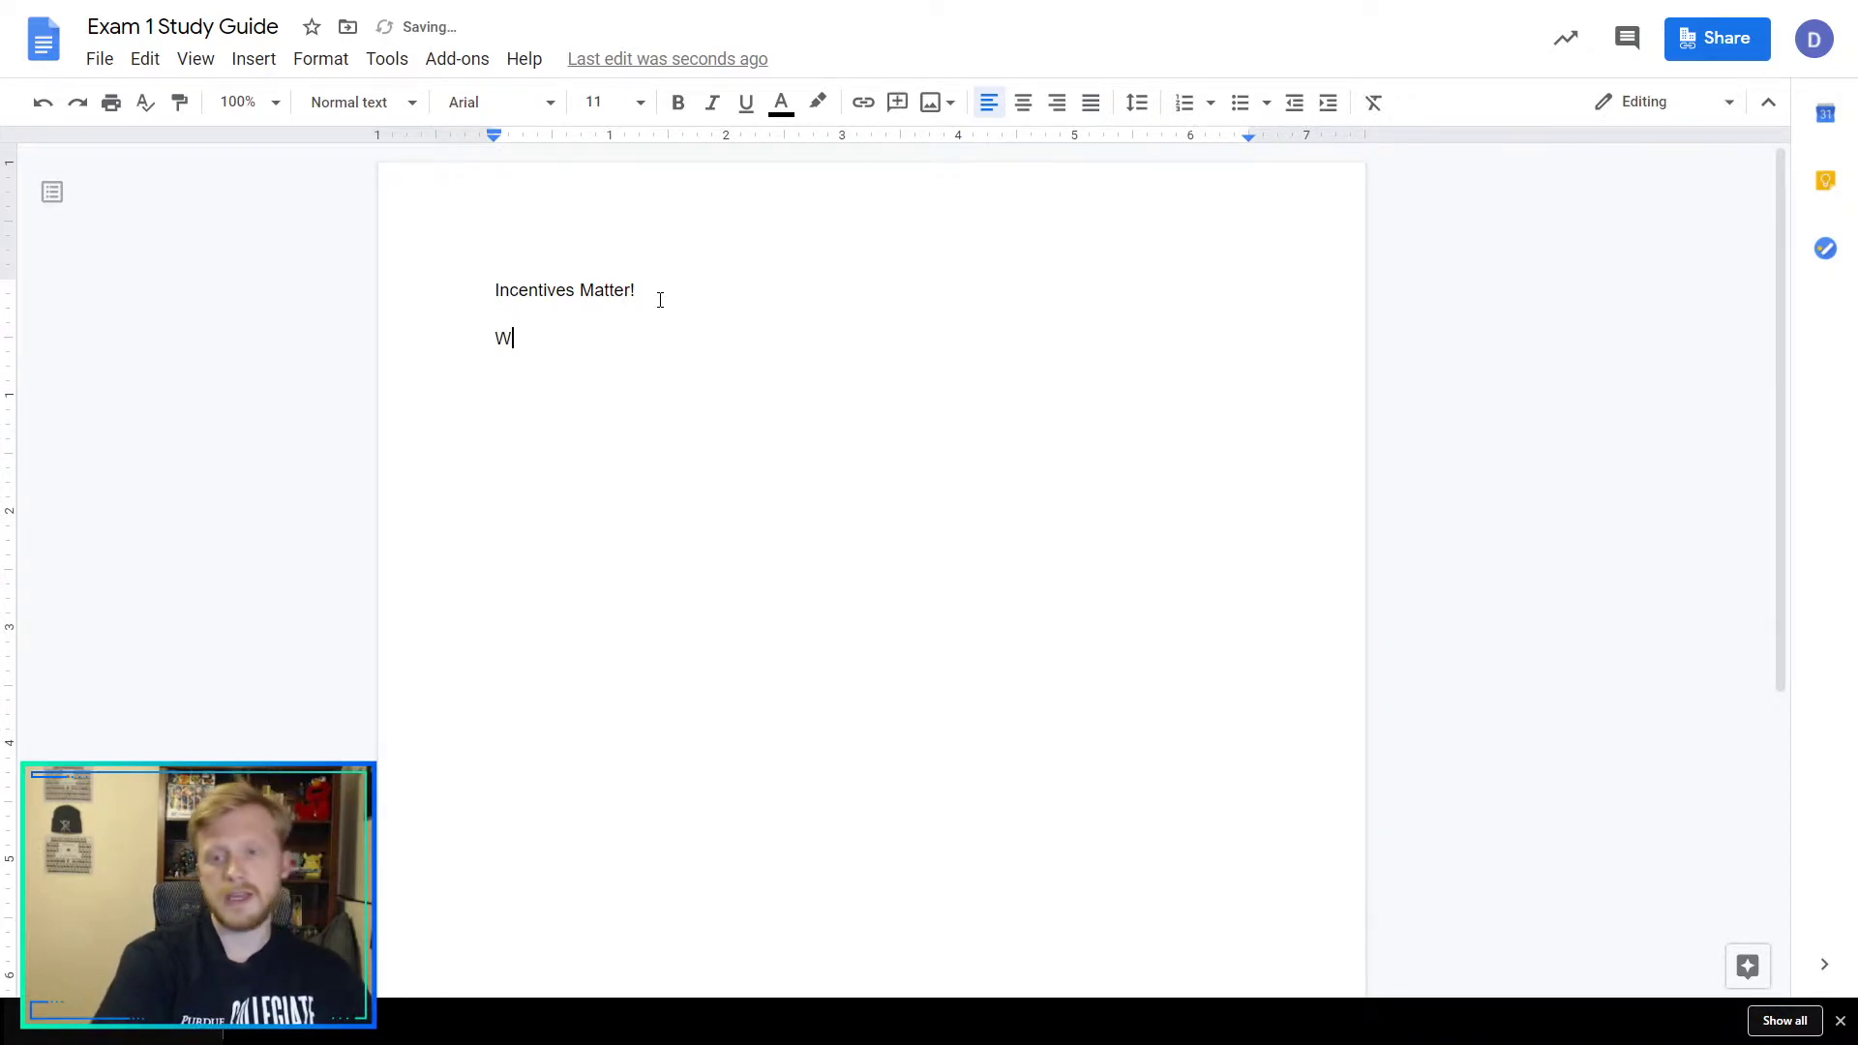
type("hat does it mean when")
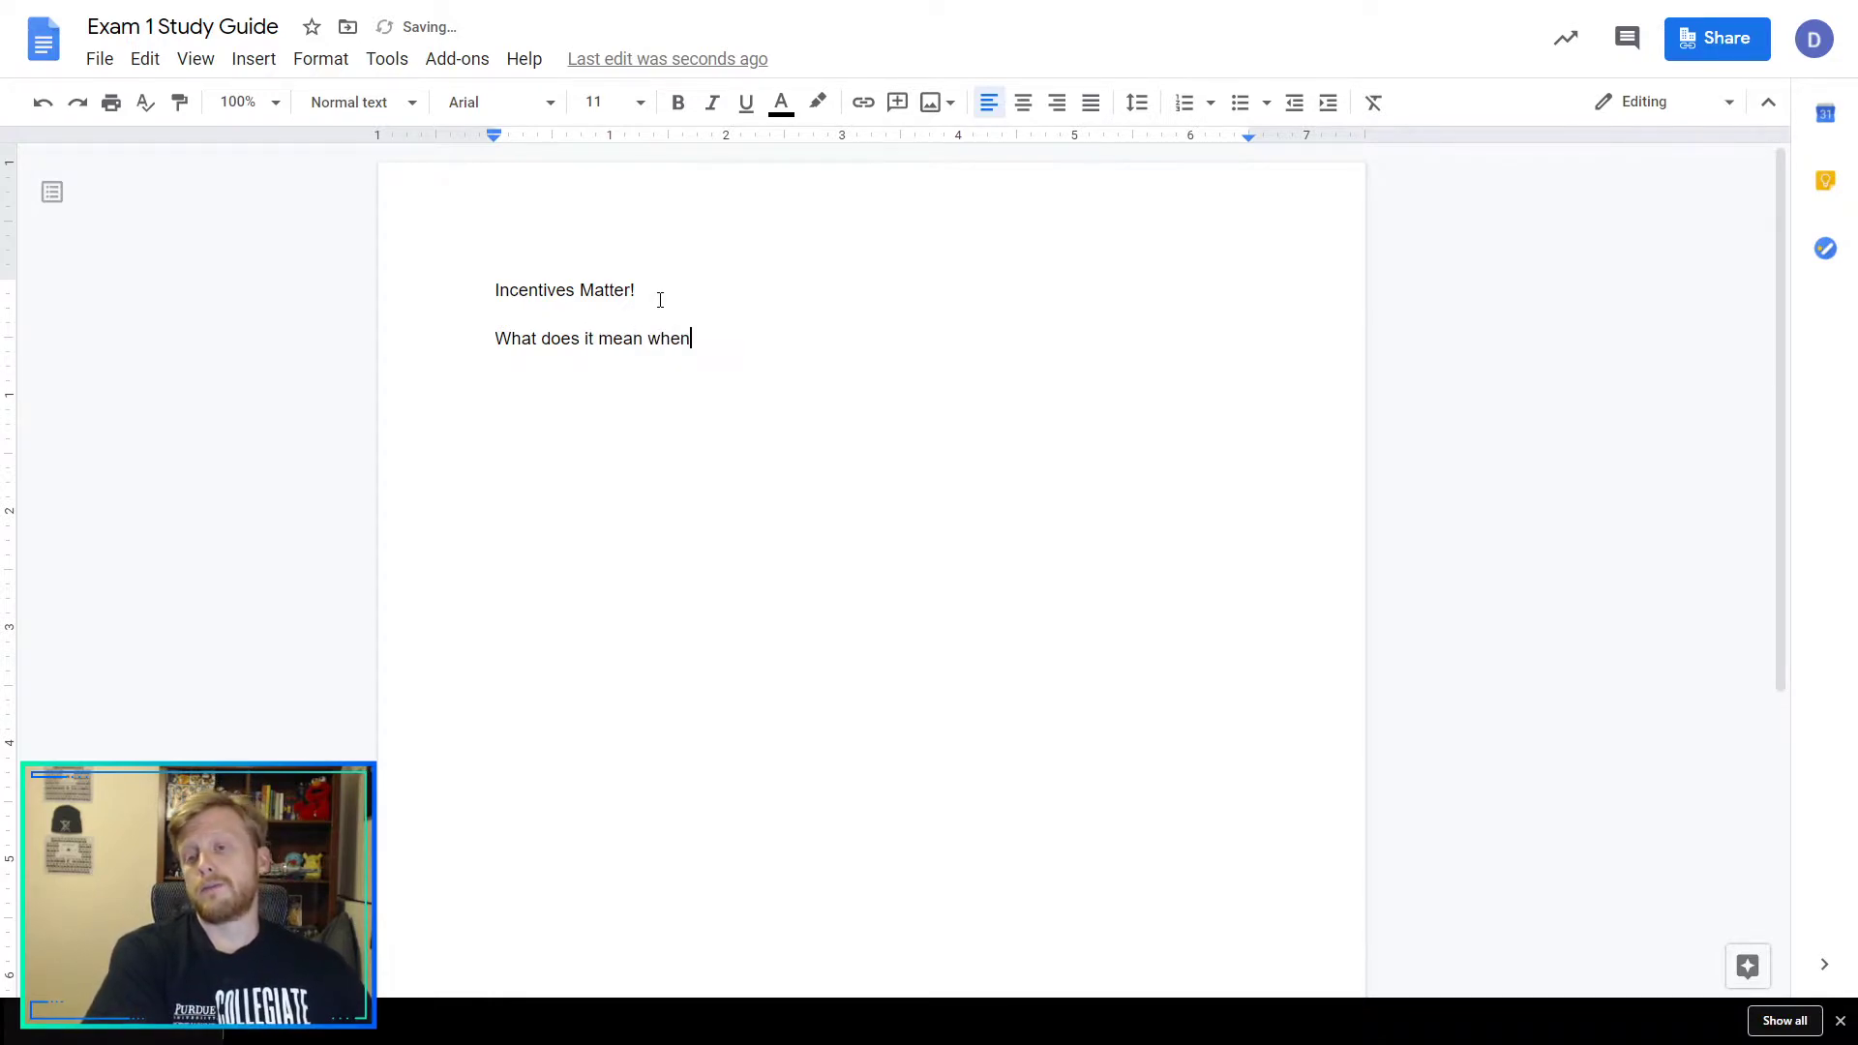
type(" we assume everyon")
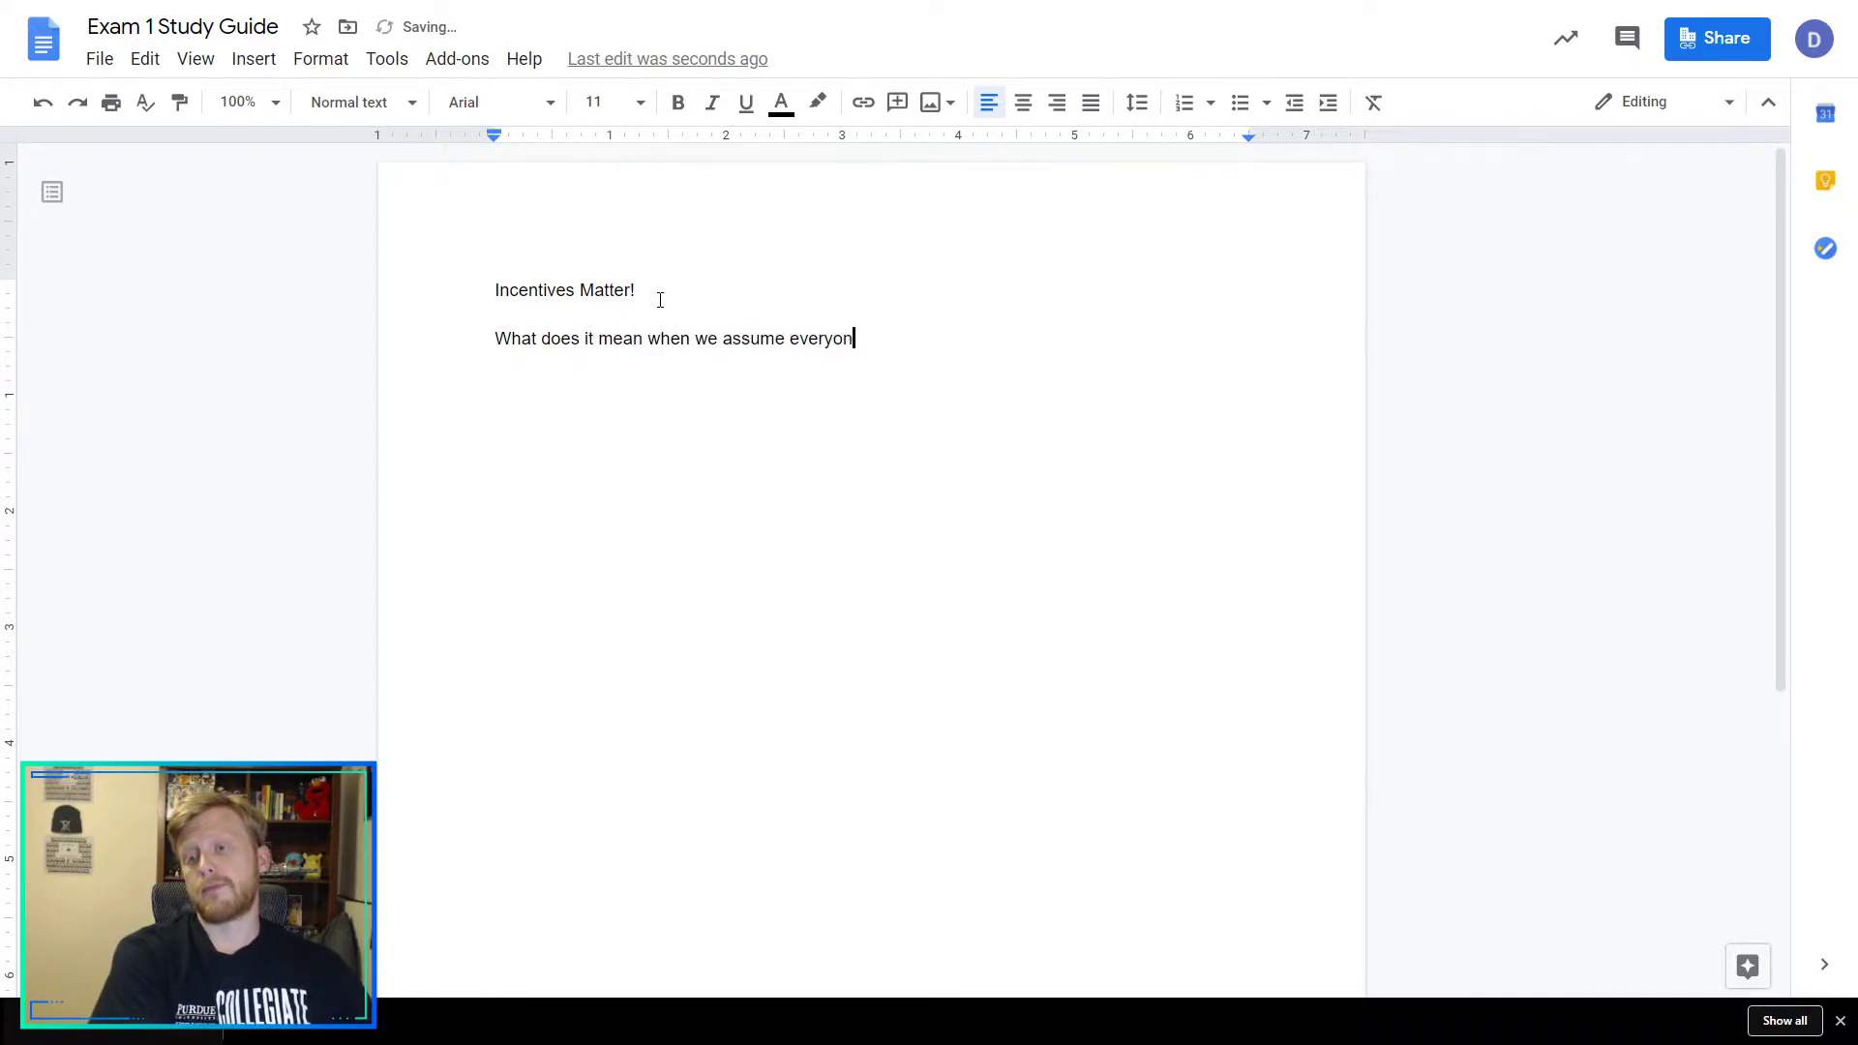
type("e is rational?")
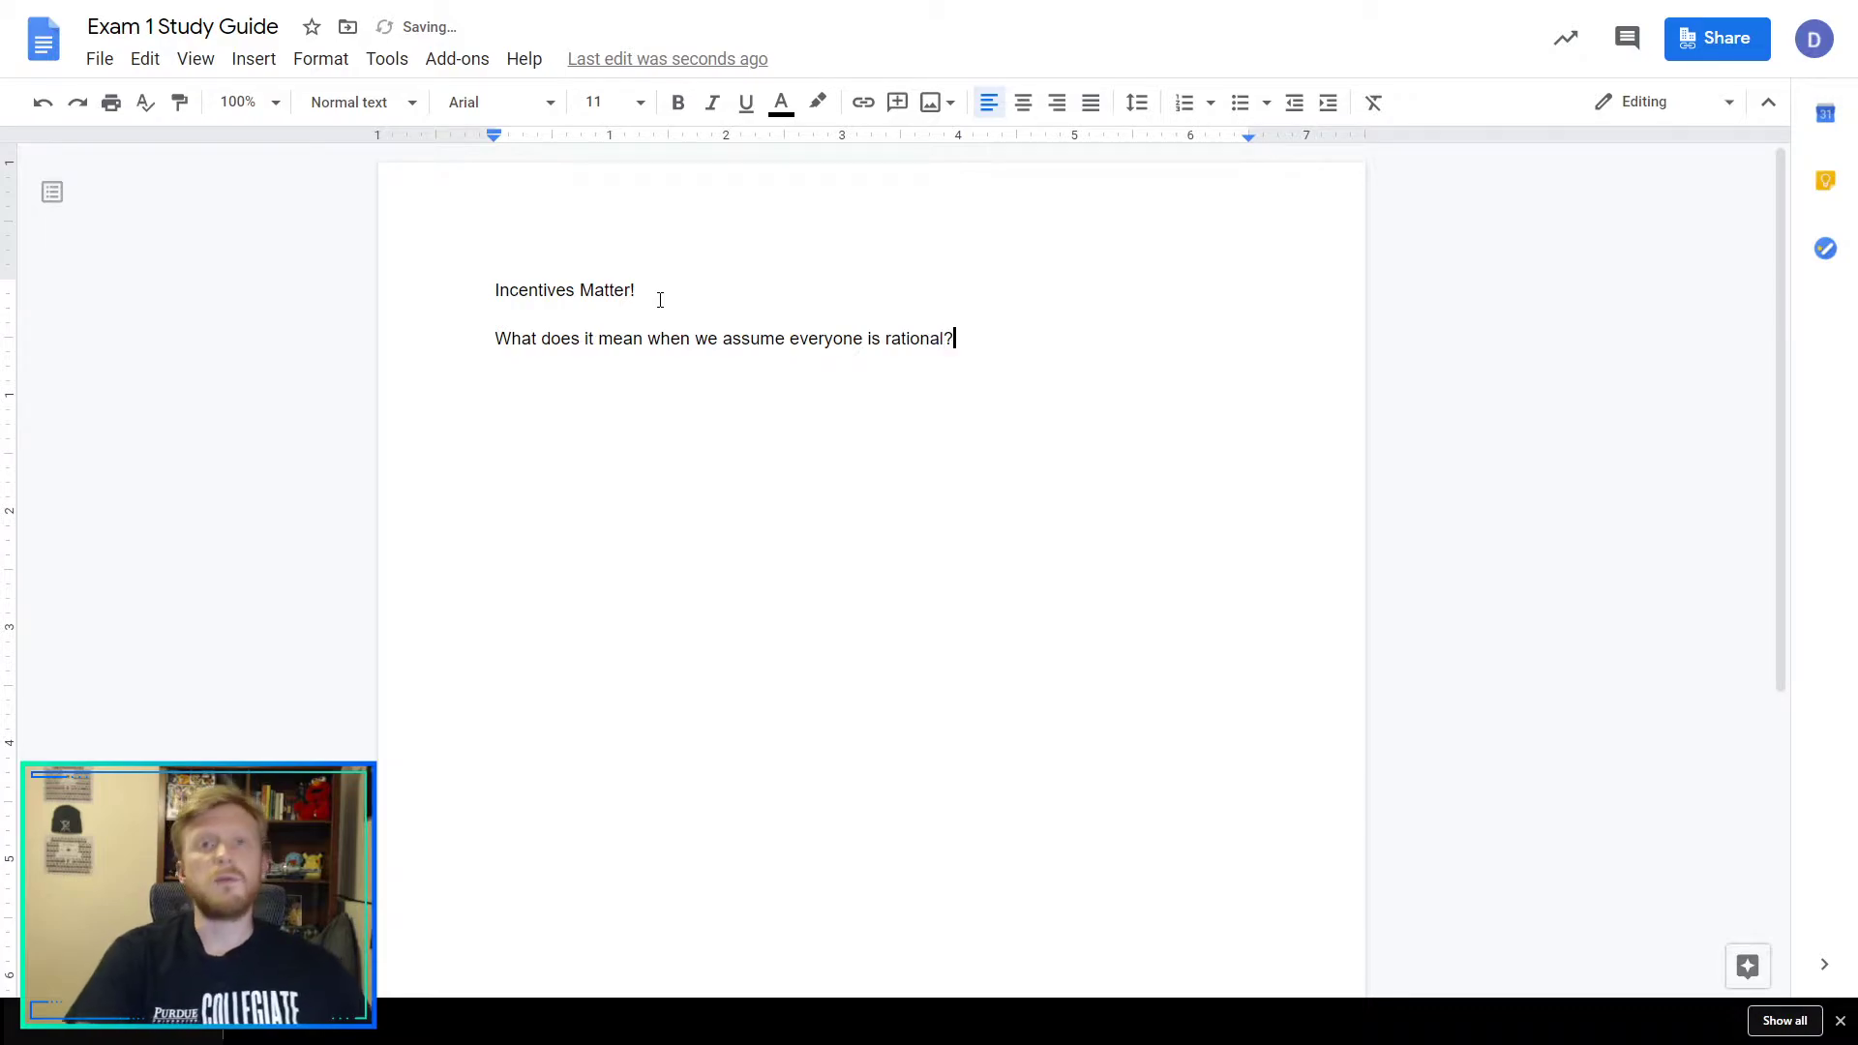
key("Return")
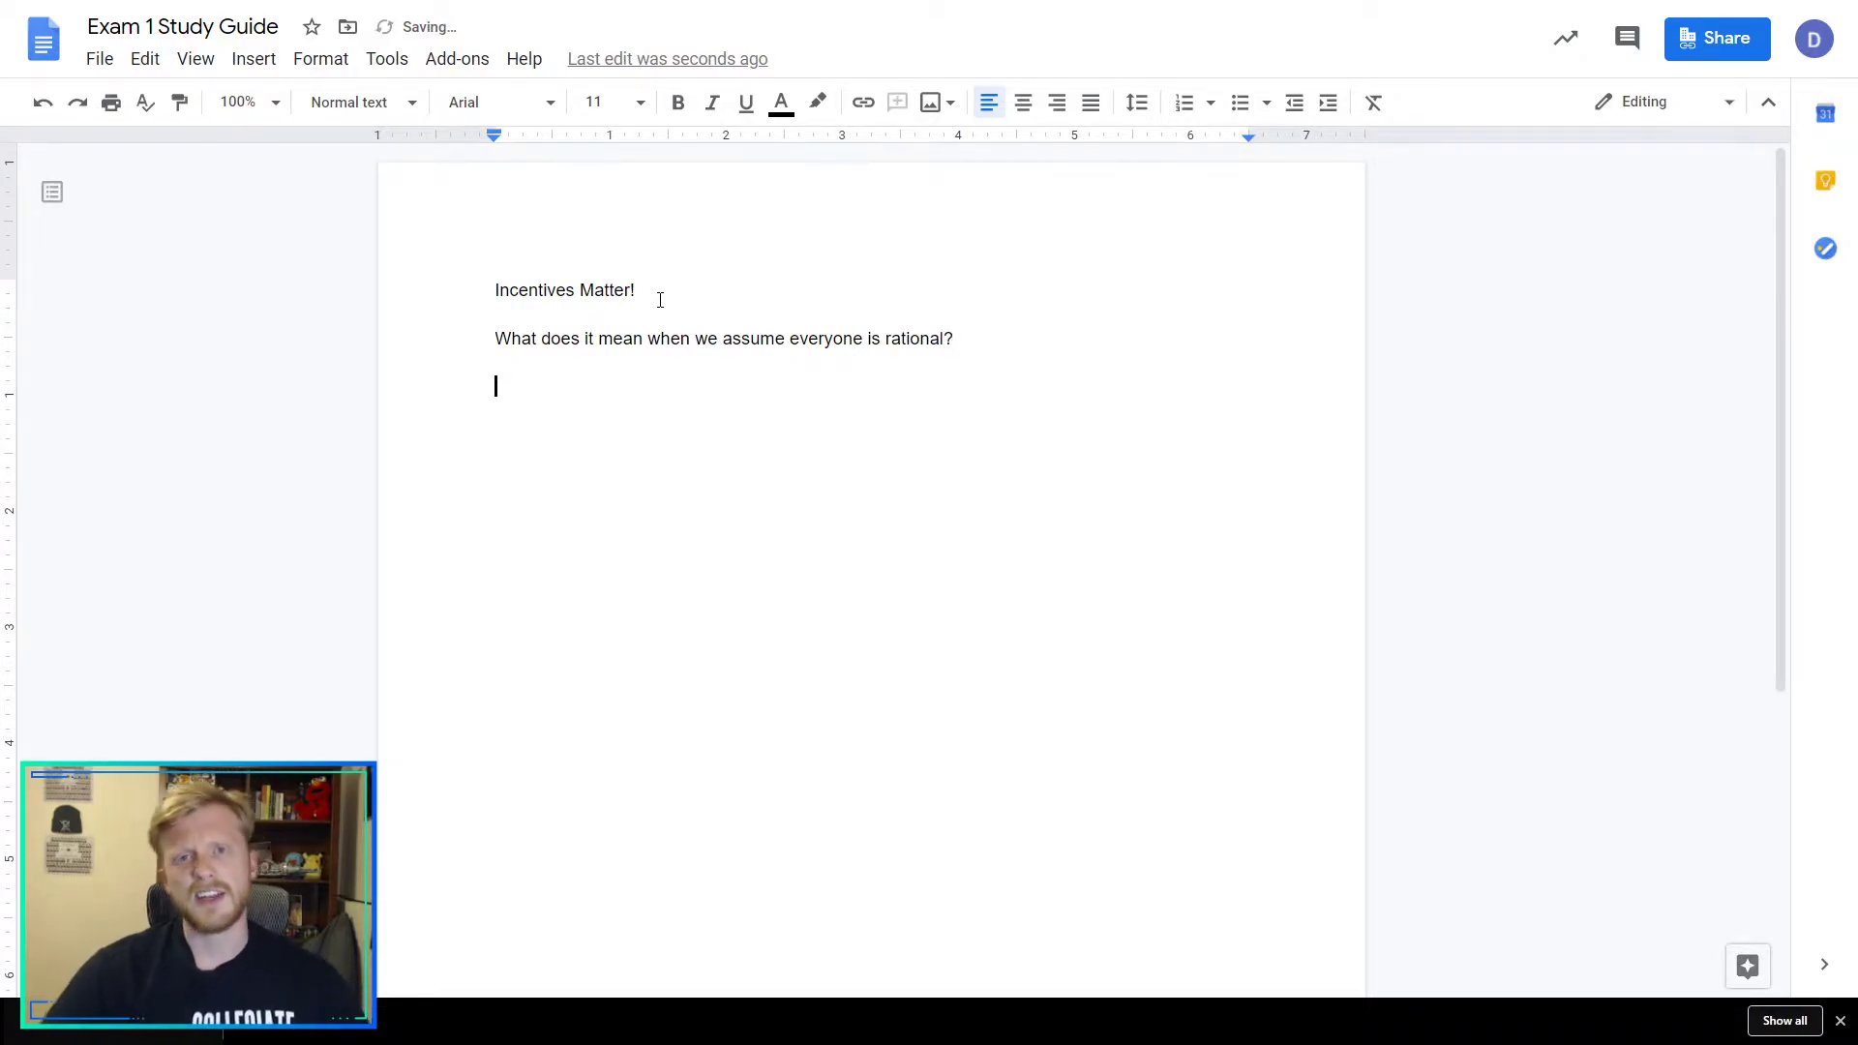
left_click_drag(962, 338, 531, 341)
left_click_drag(641, 290, 494, 290)
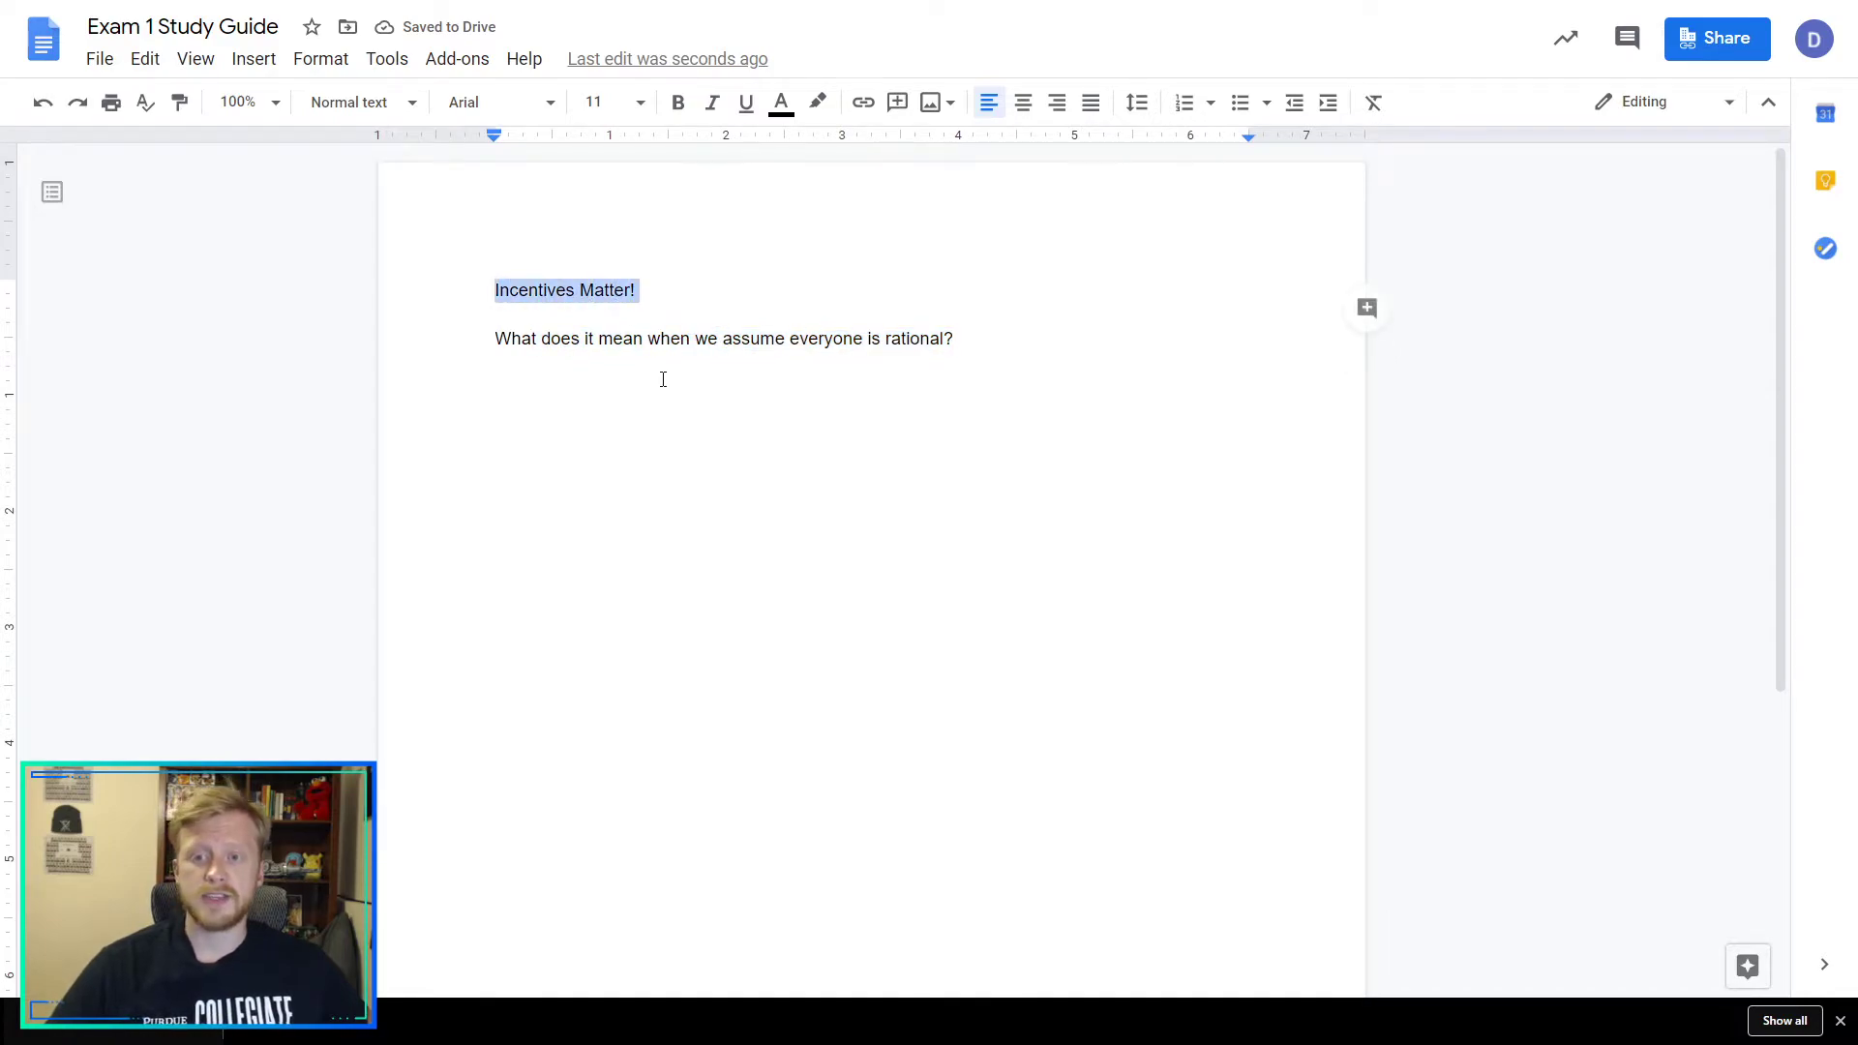
left_click(665, 387)
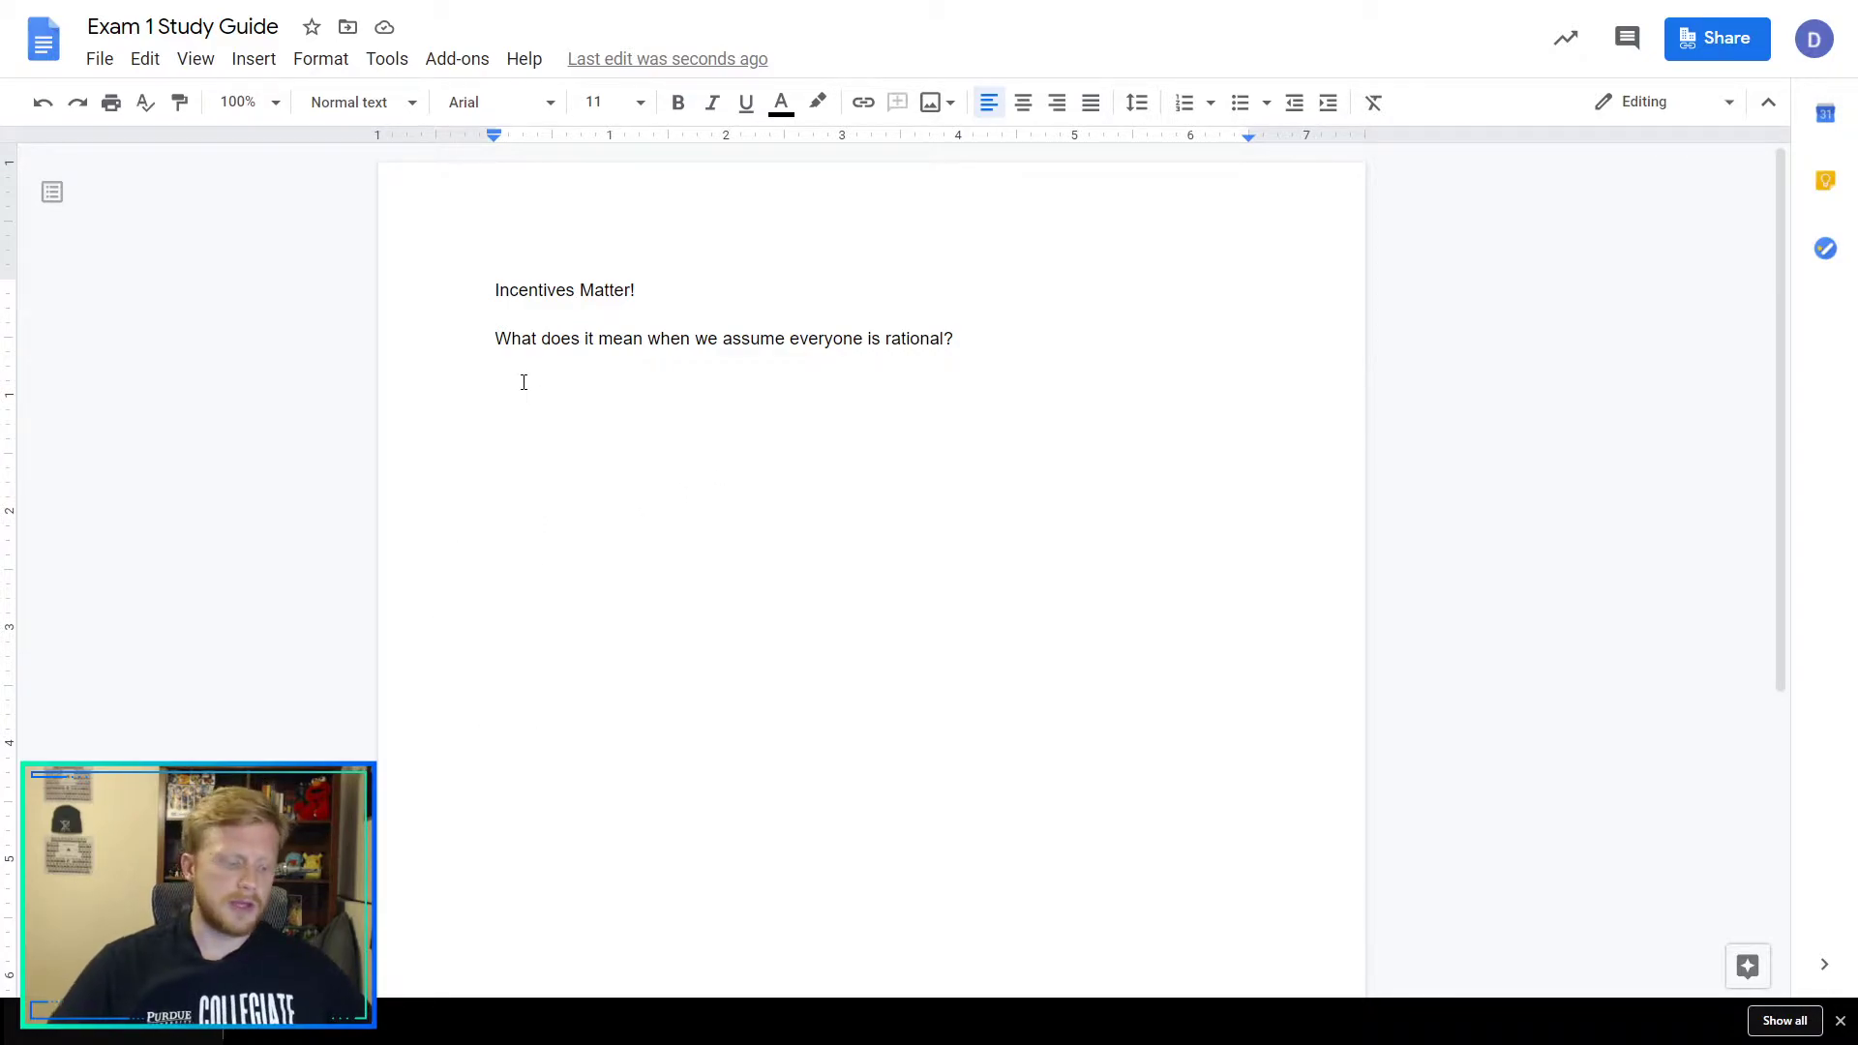
Add the line 'What is Economics?' followed by a blank line.
type("What is Economics?")
key("Return")
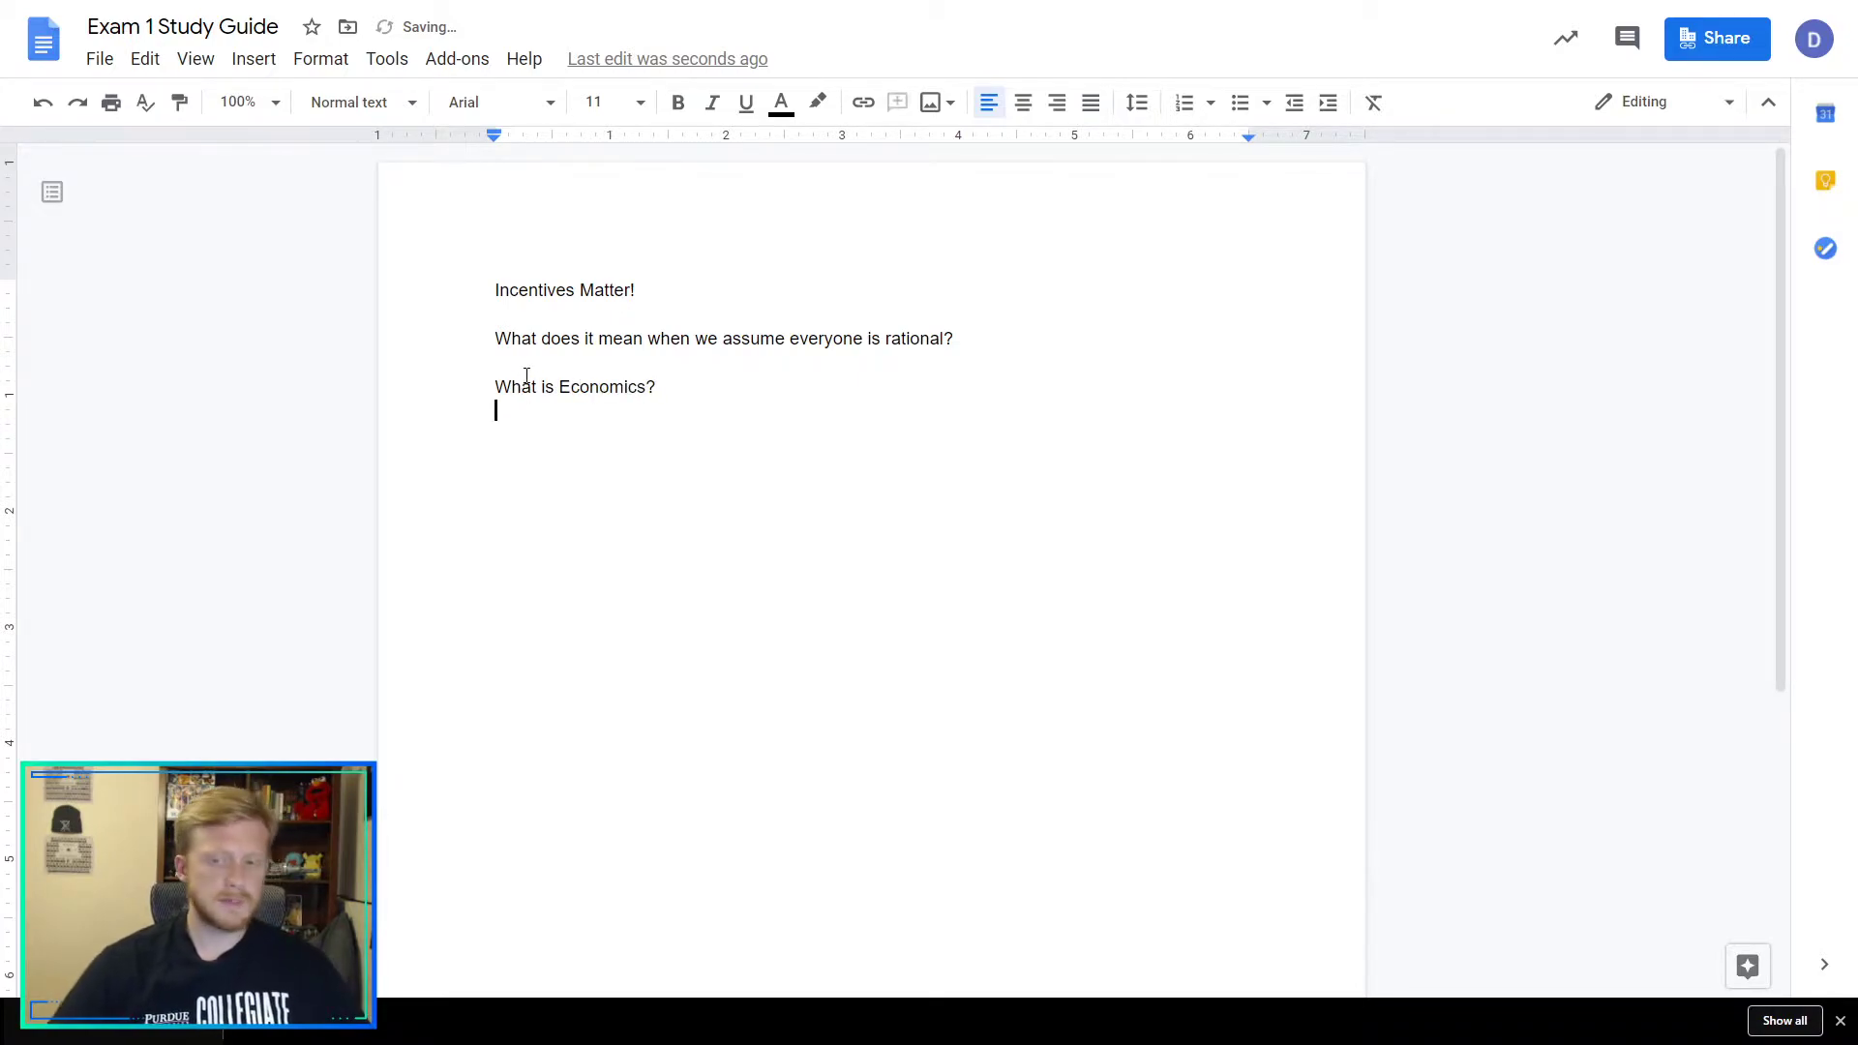
key("Return")
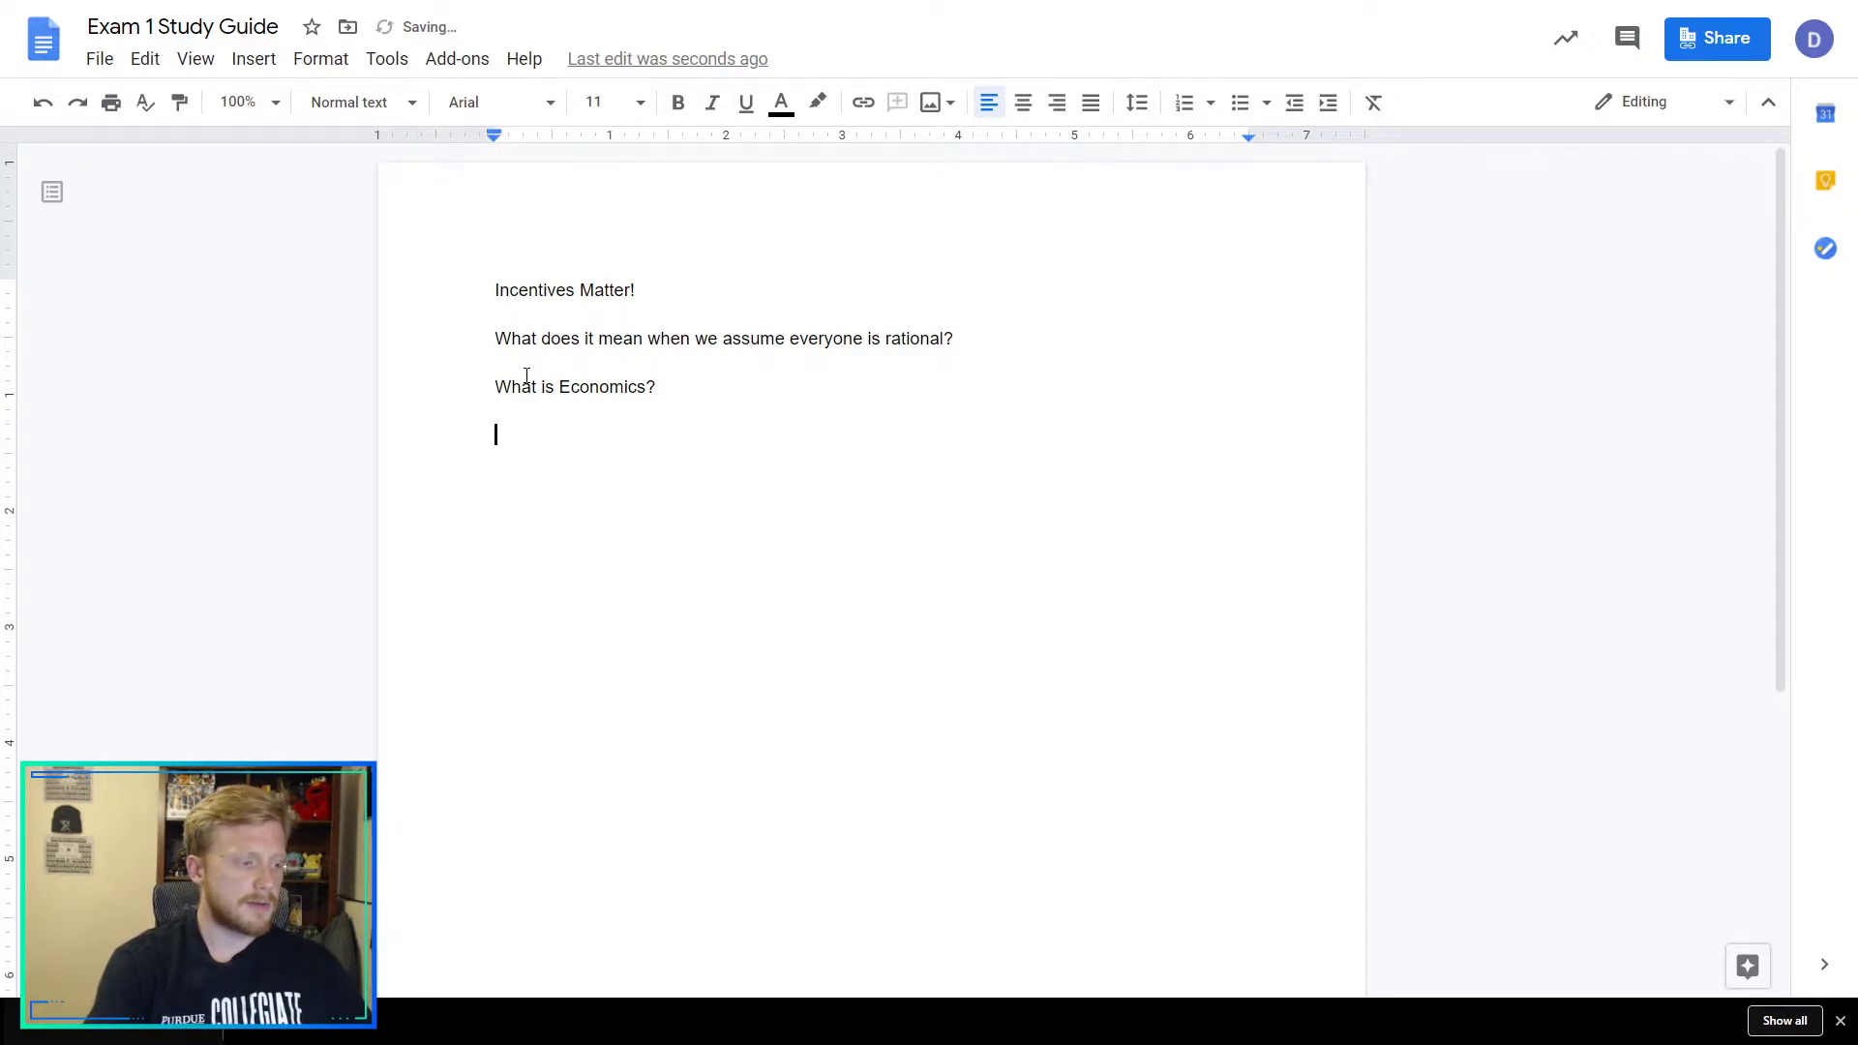
Type 'Marginalism - Marginal cost vs marginal benefit', fixing the spelling with the suggestion, and start a new line.
type("Marg")
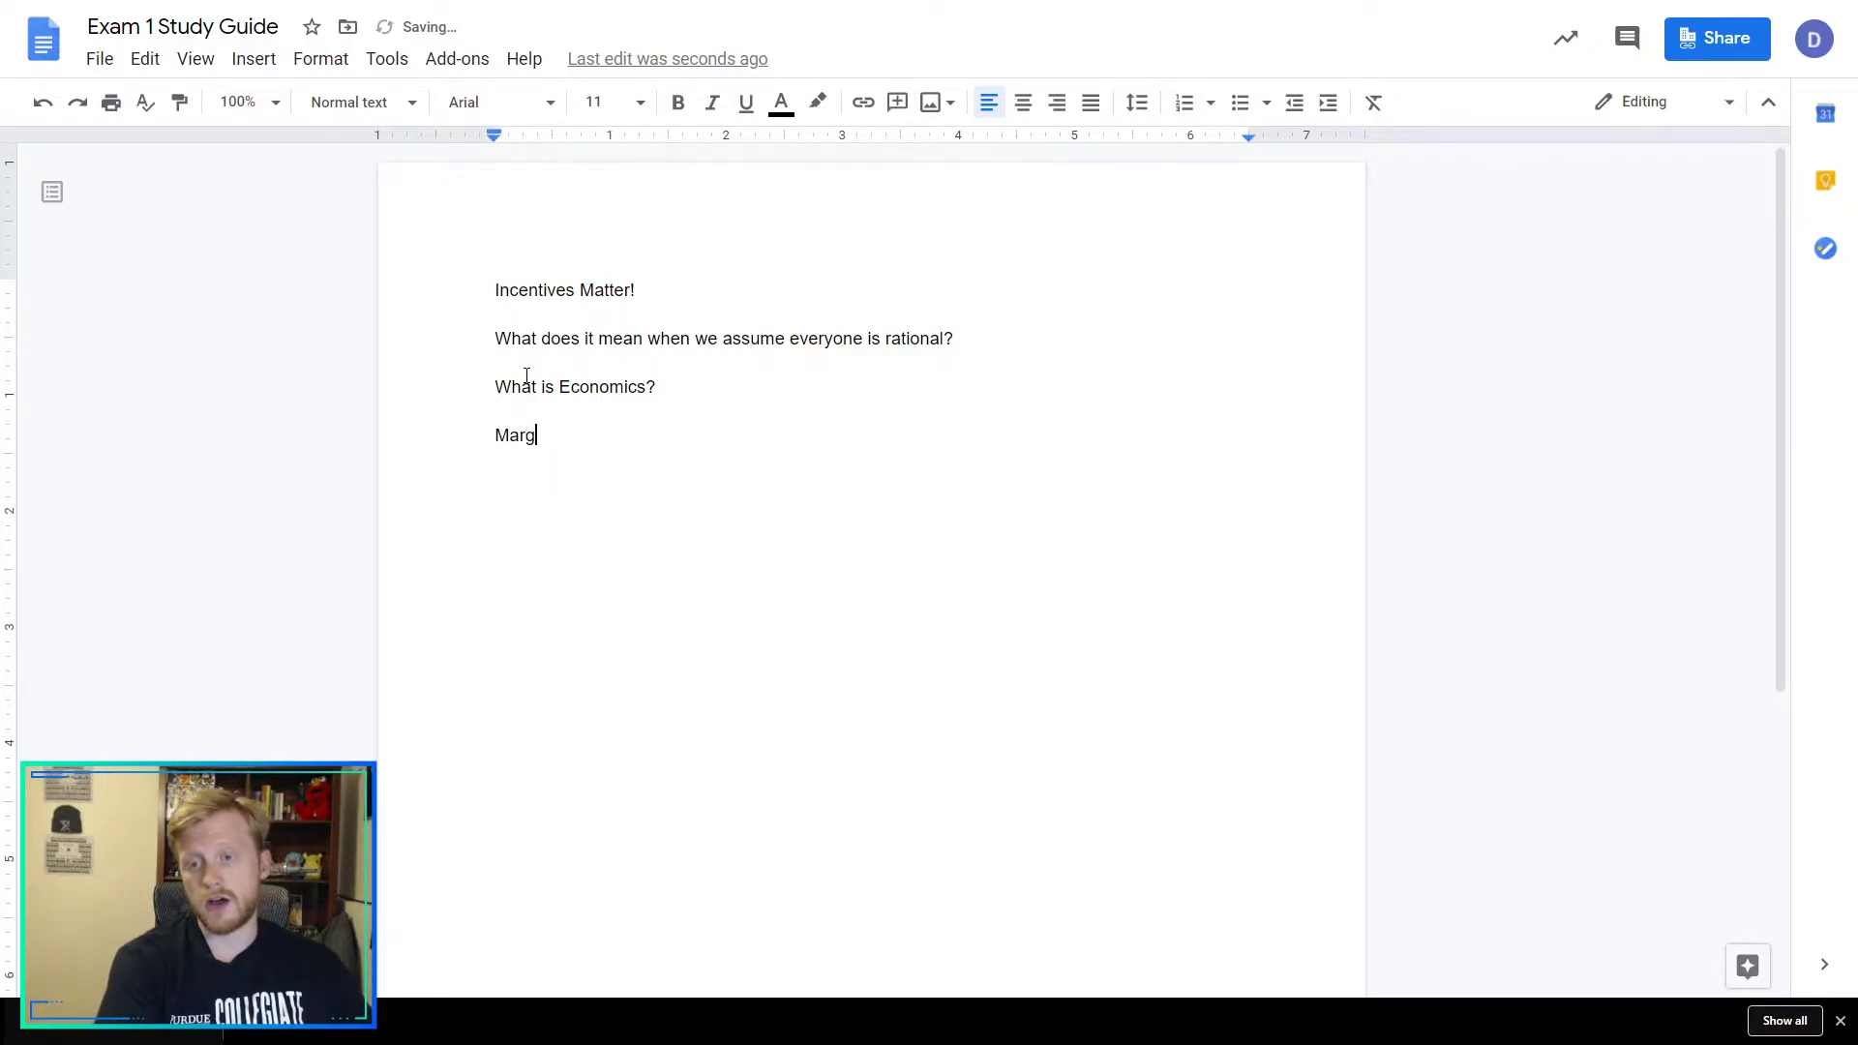
type("inialism")
key("BackSpace")
key("BackSpace")
key("BackSpace")
key("BackSpace")
type("lism")
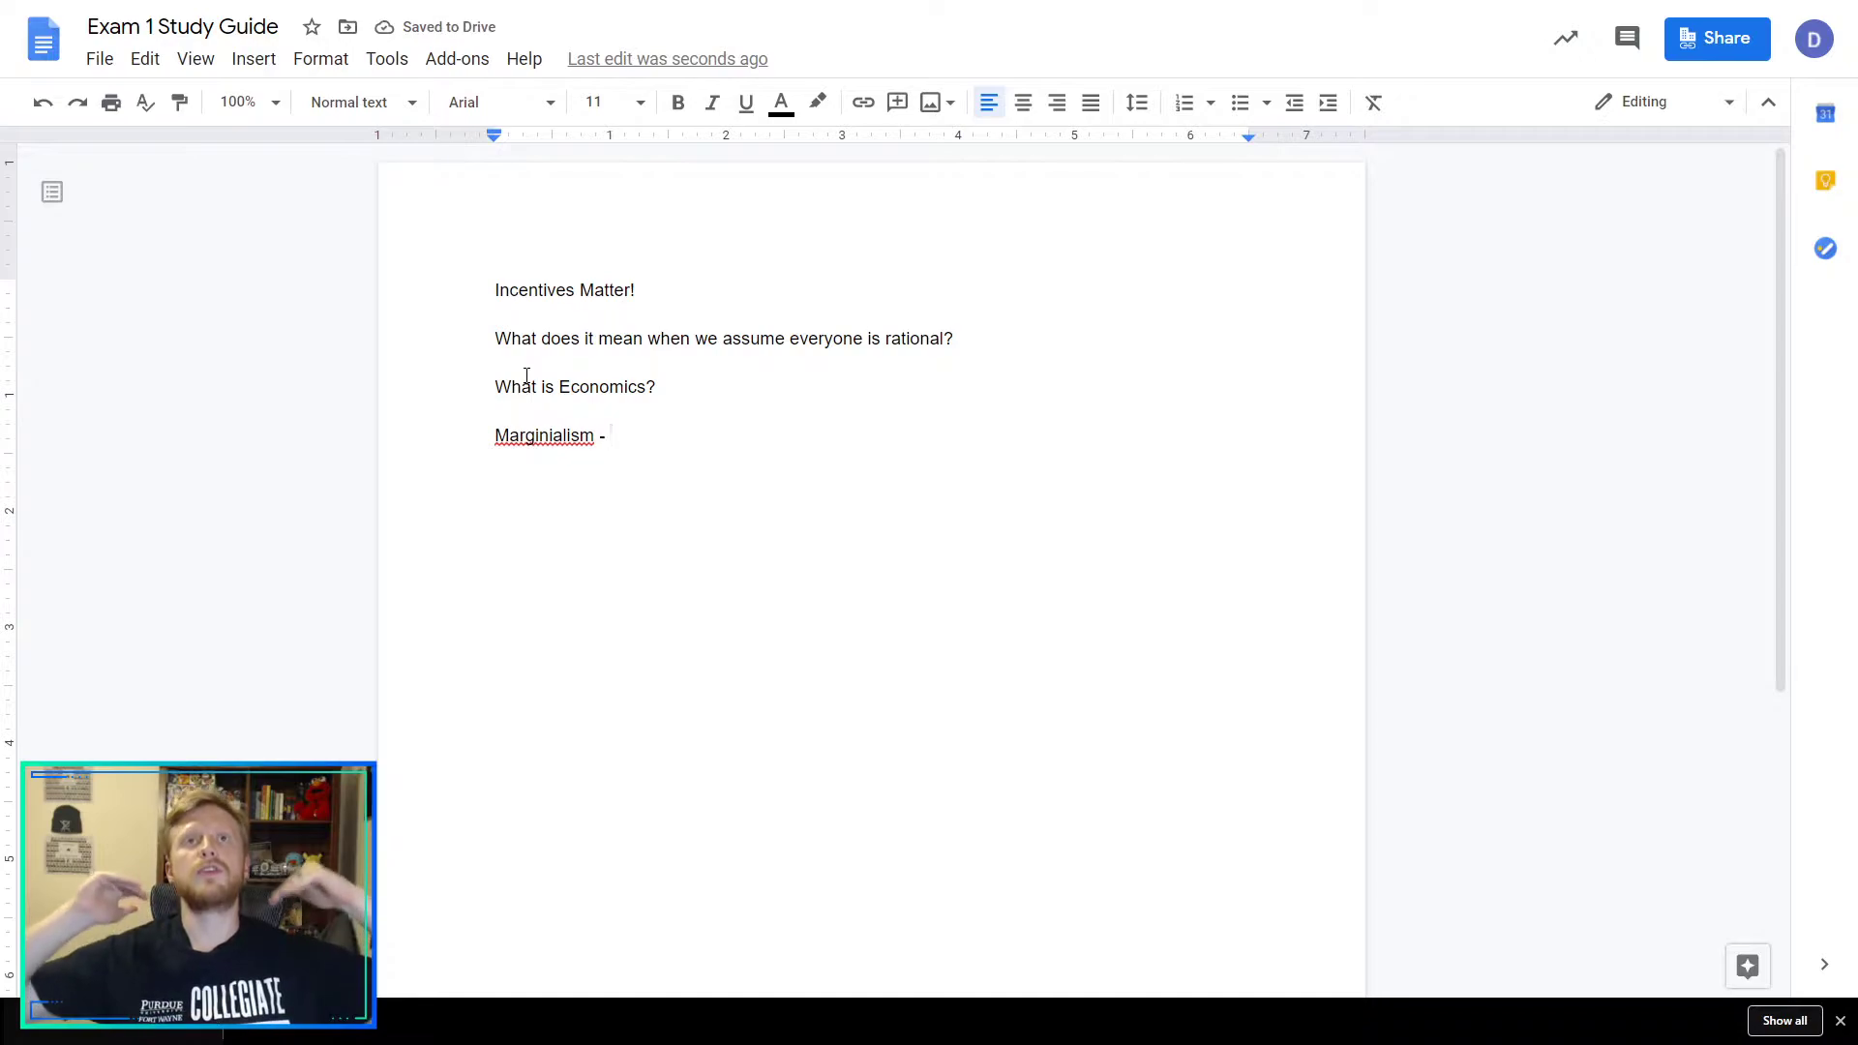
type(" - ")
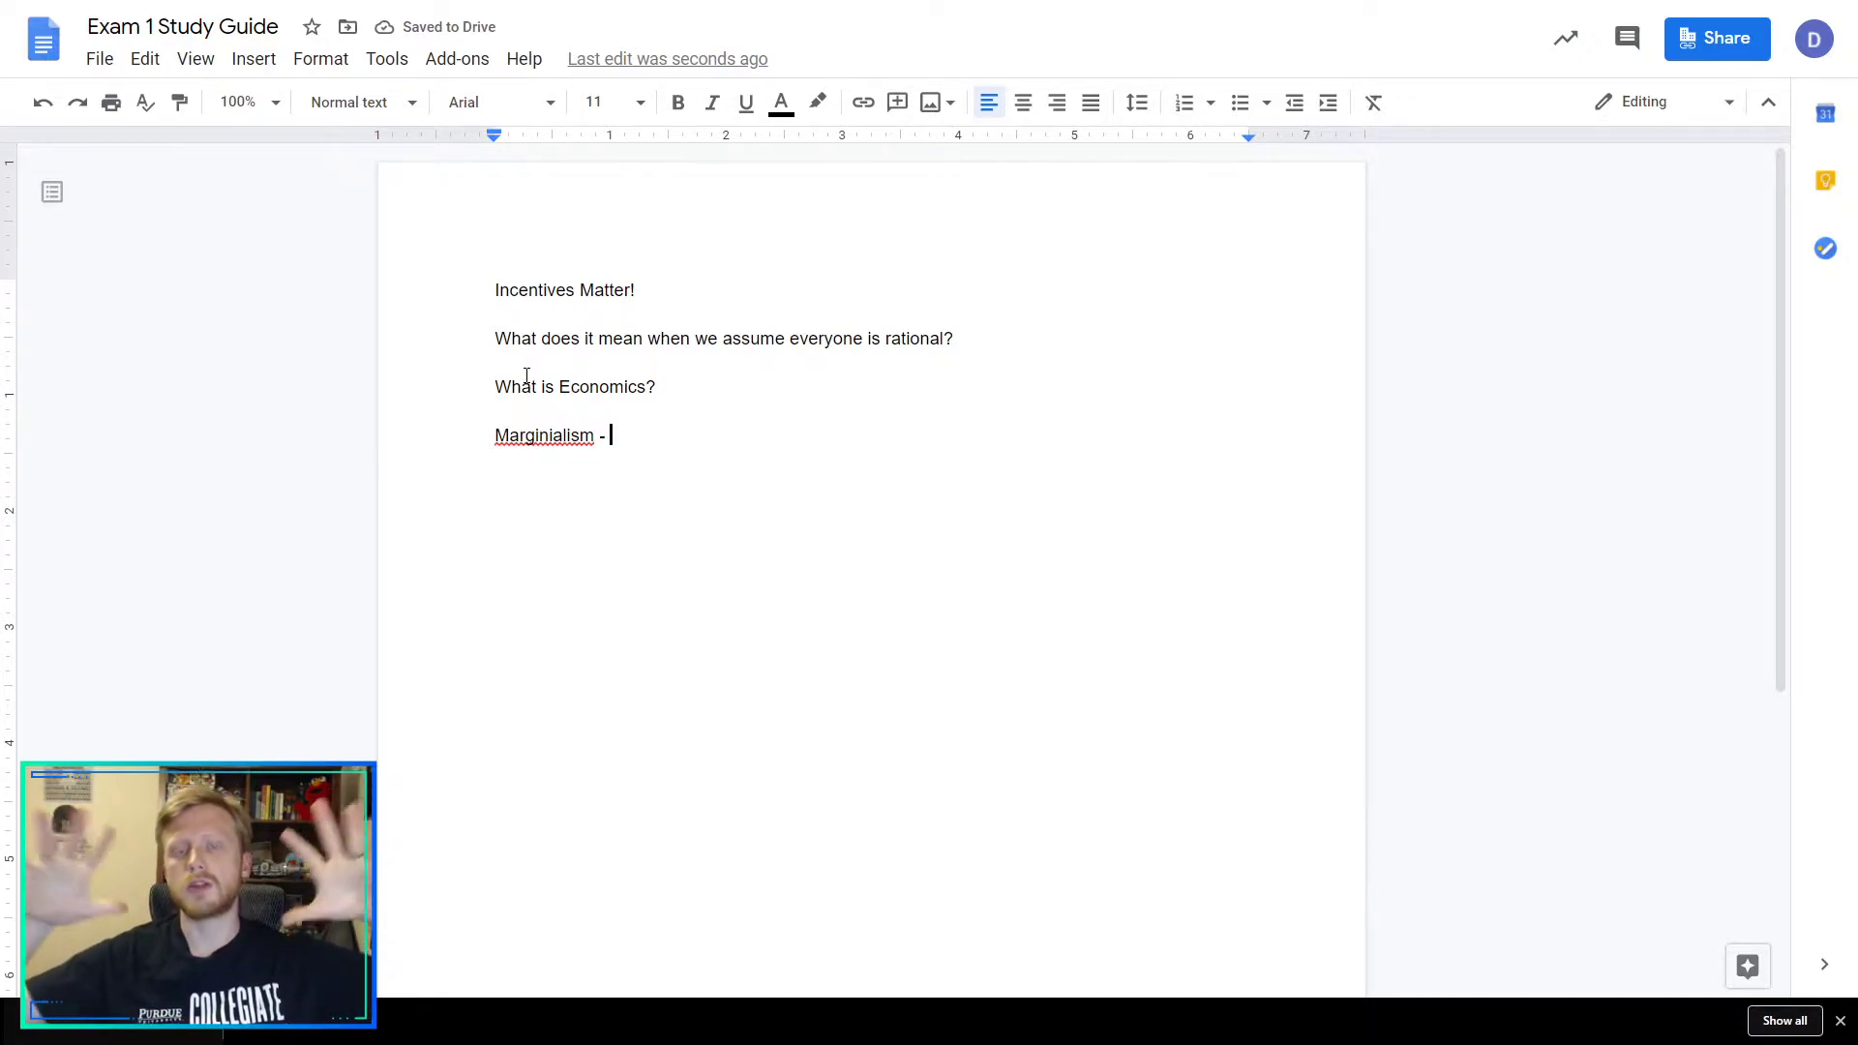
type("Marginal cost vs marginal benefi")
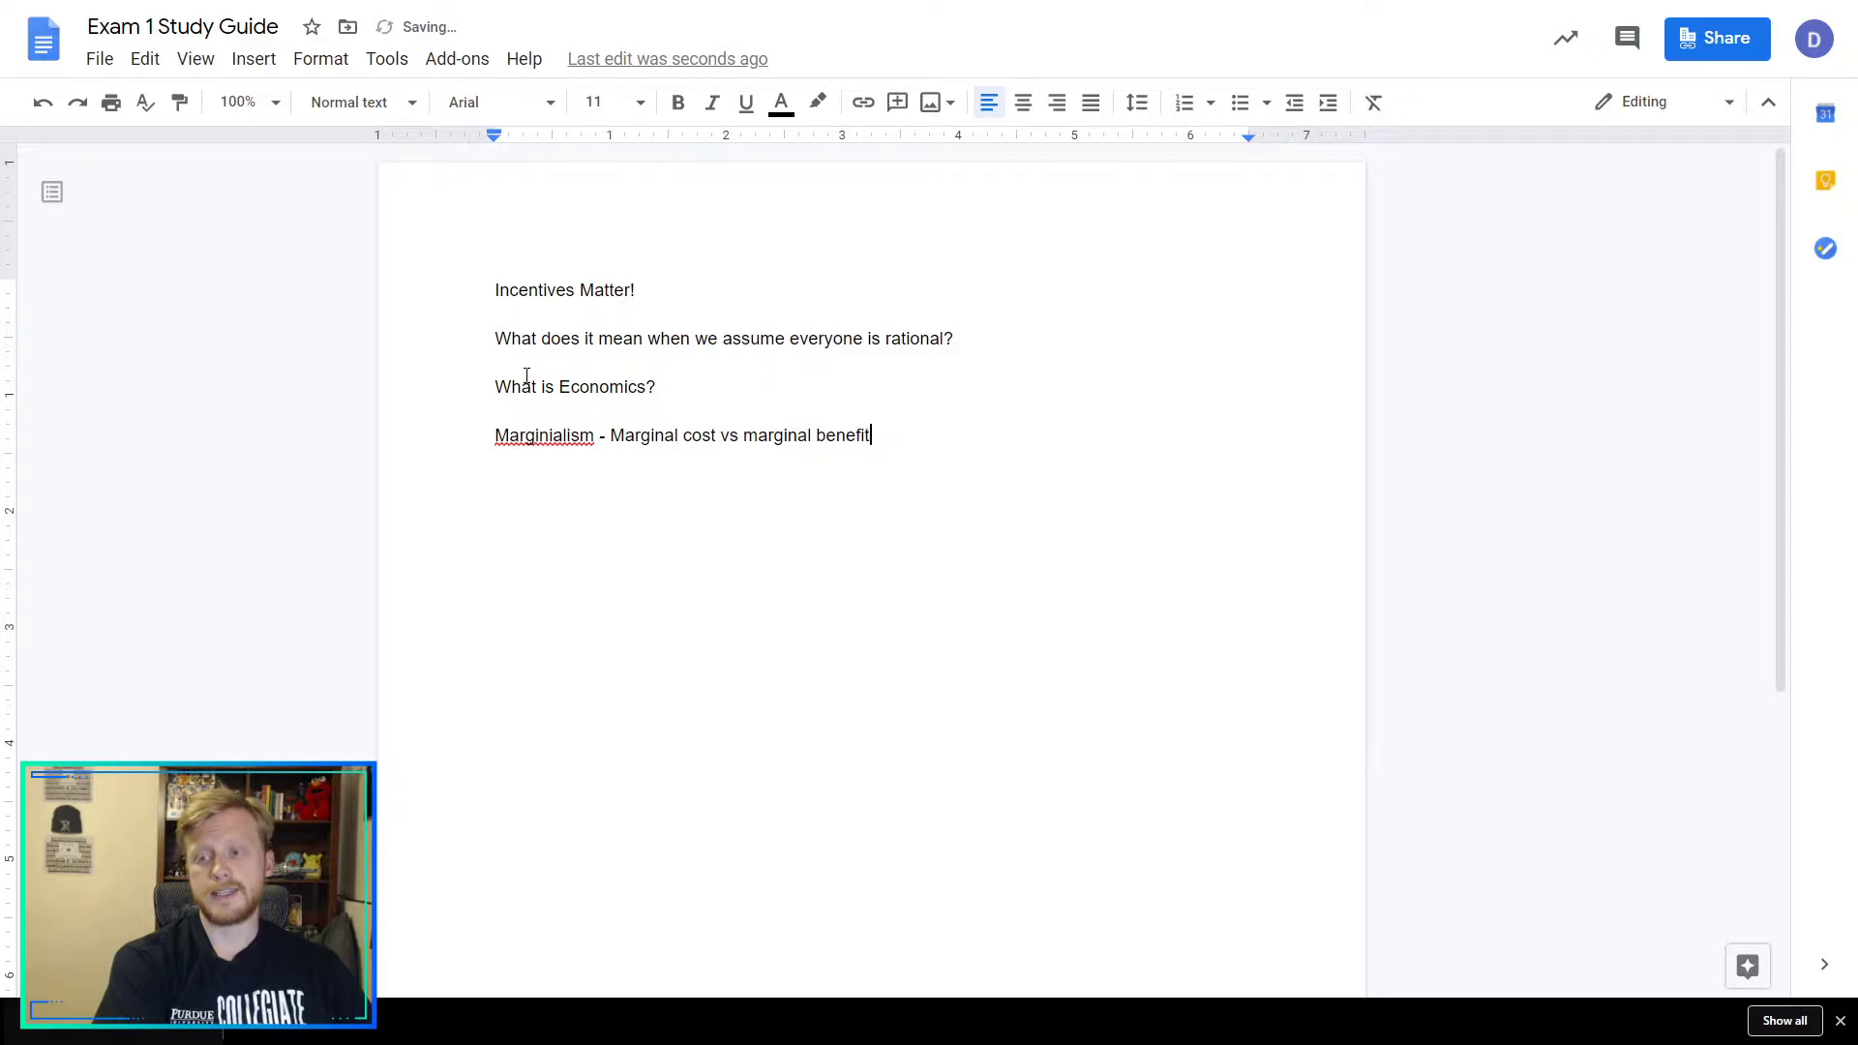
type("t")
right_click(569, 437)
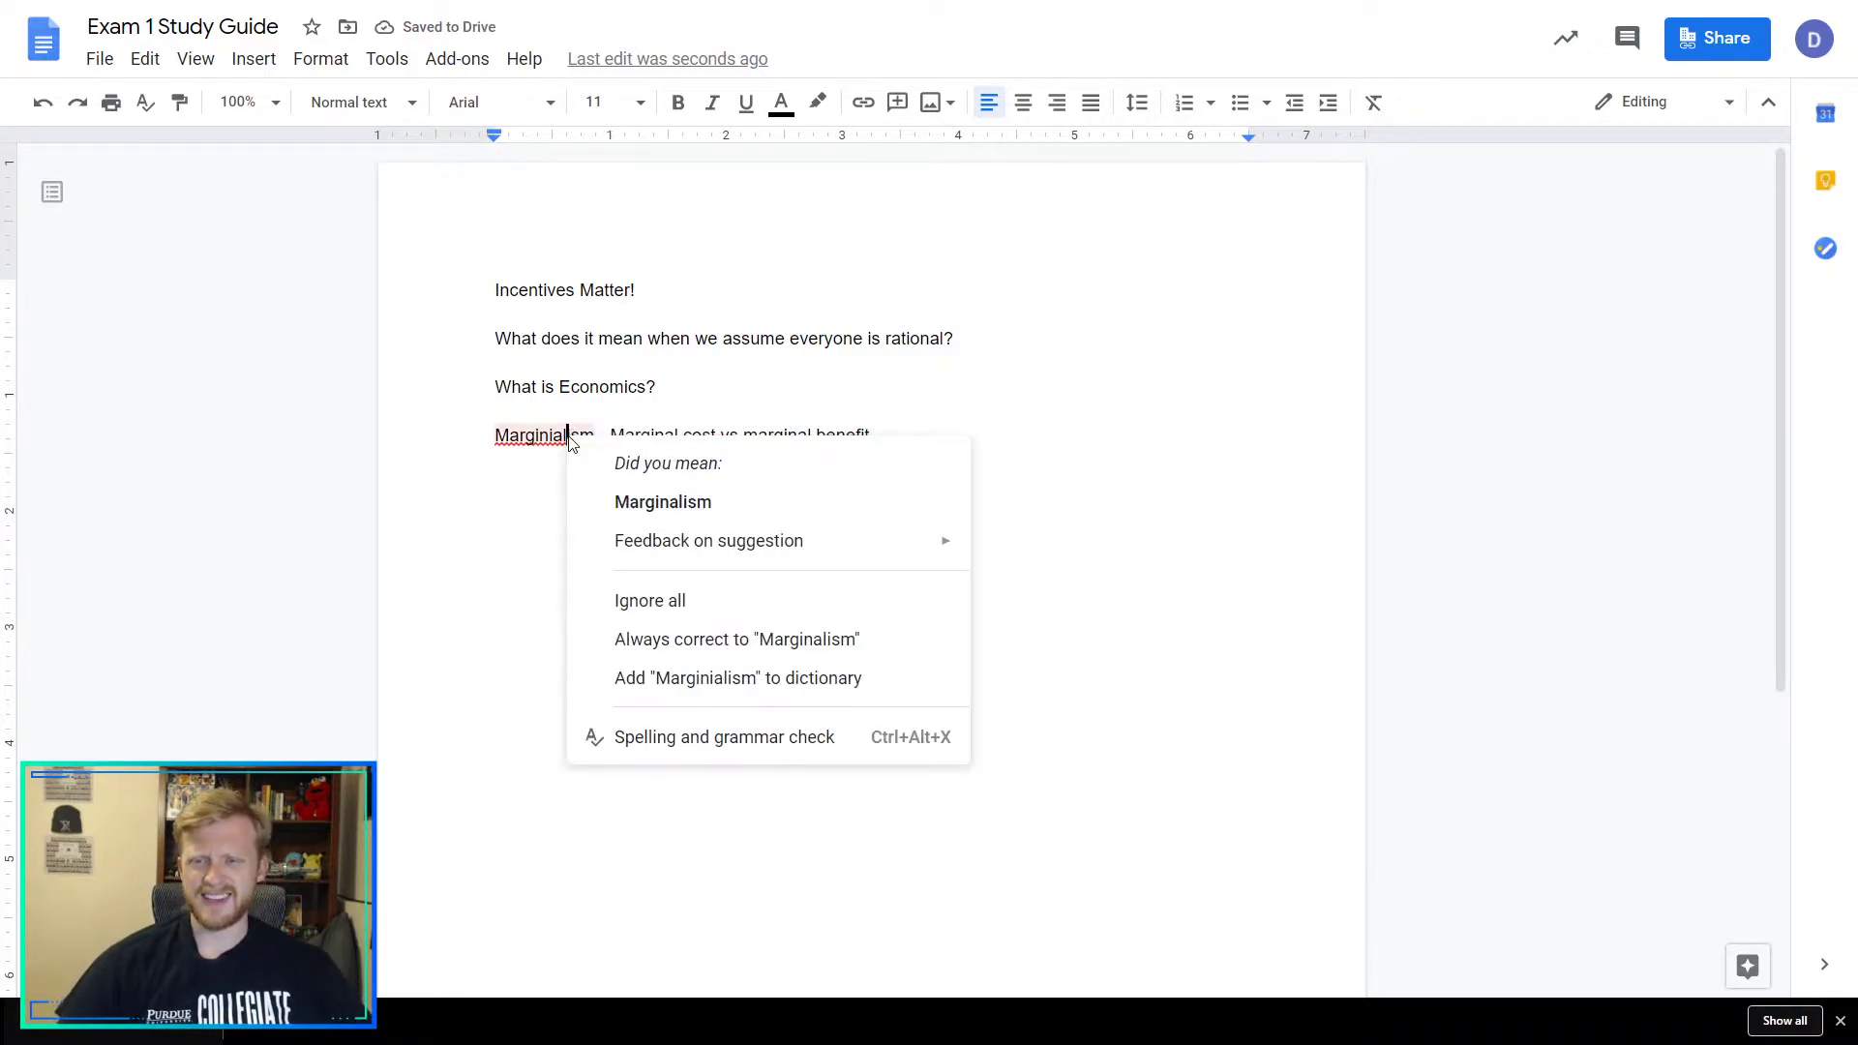
left_click(642, 502)
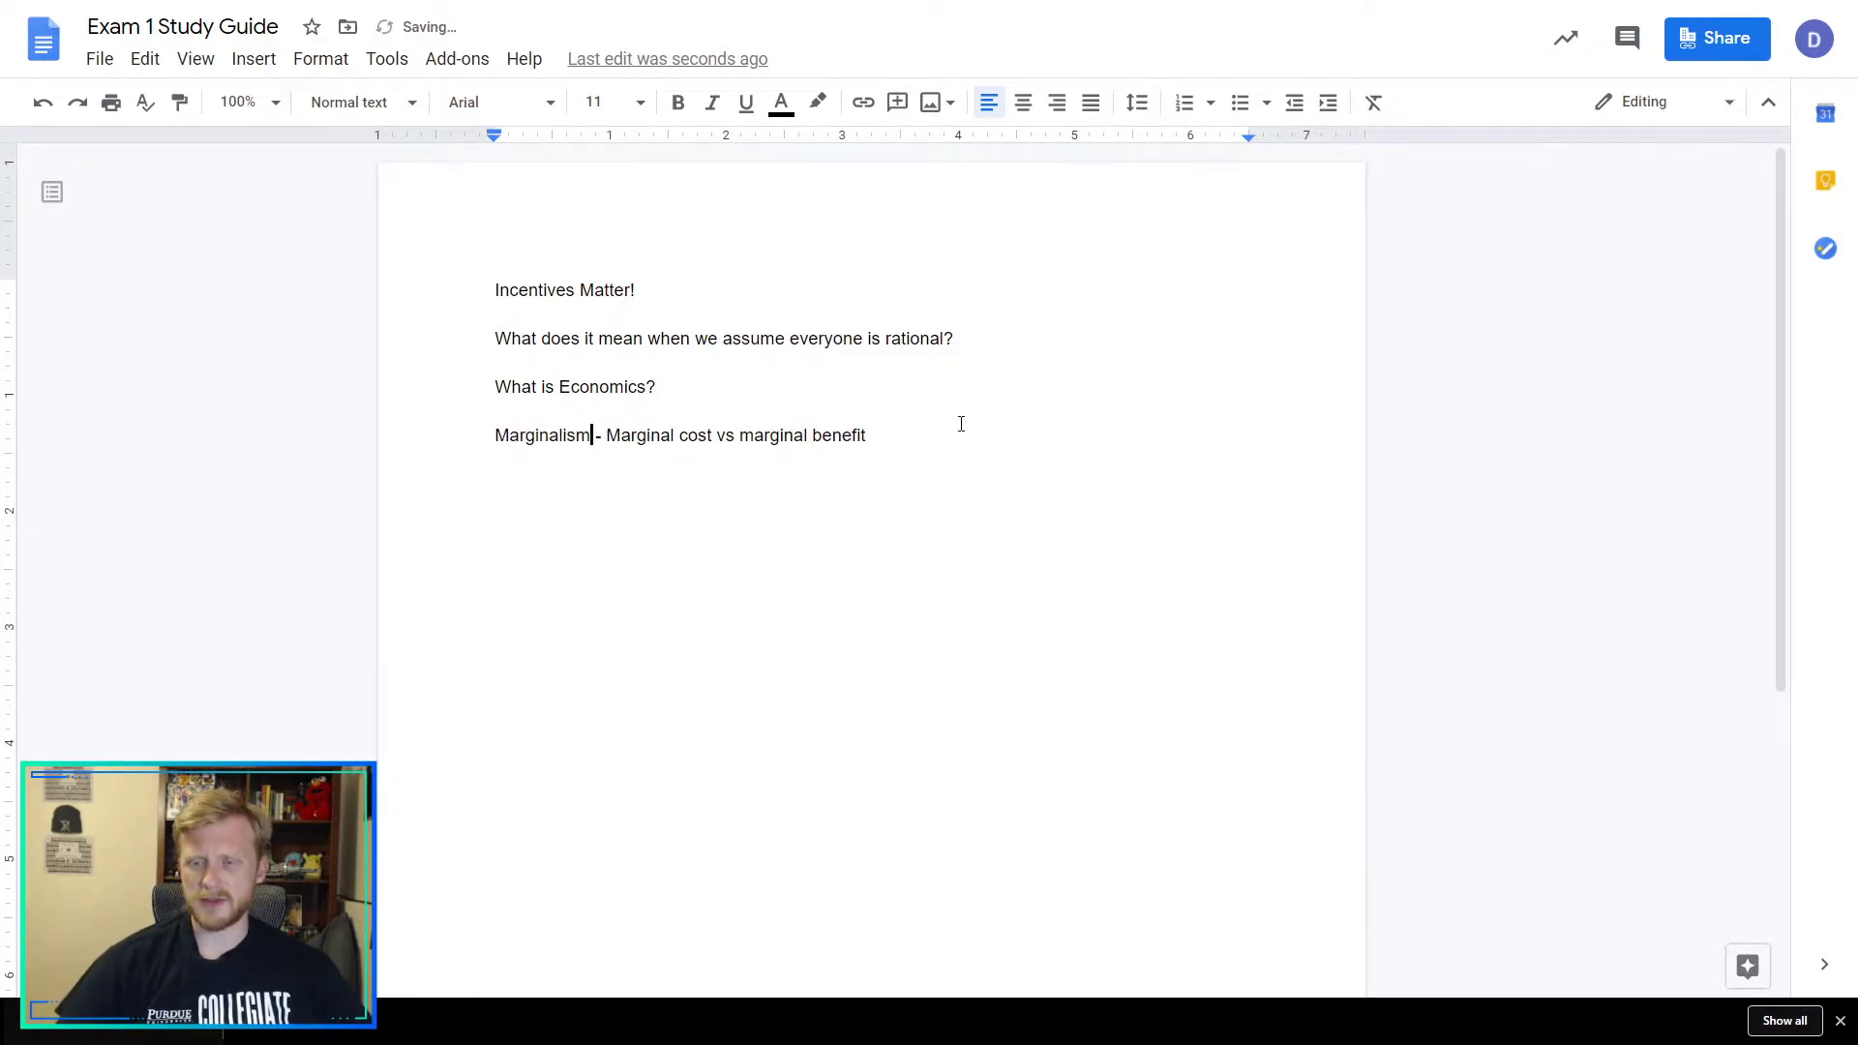
left_click(899, 450)
key("Return")
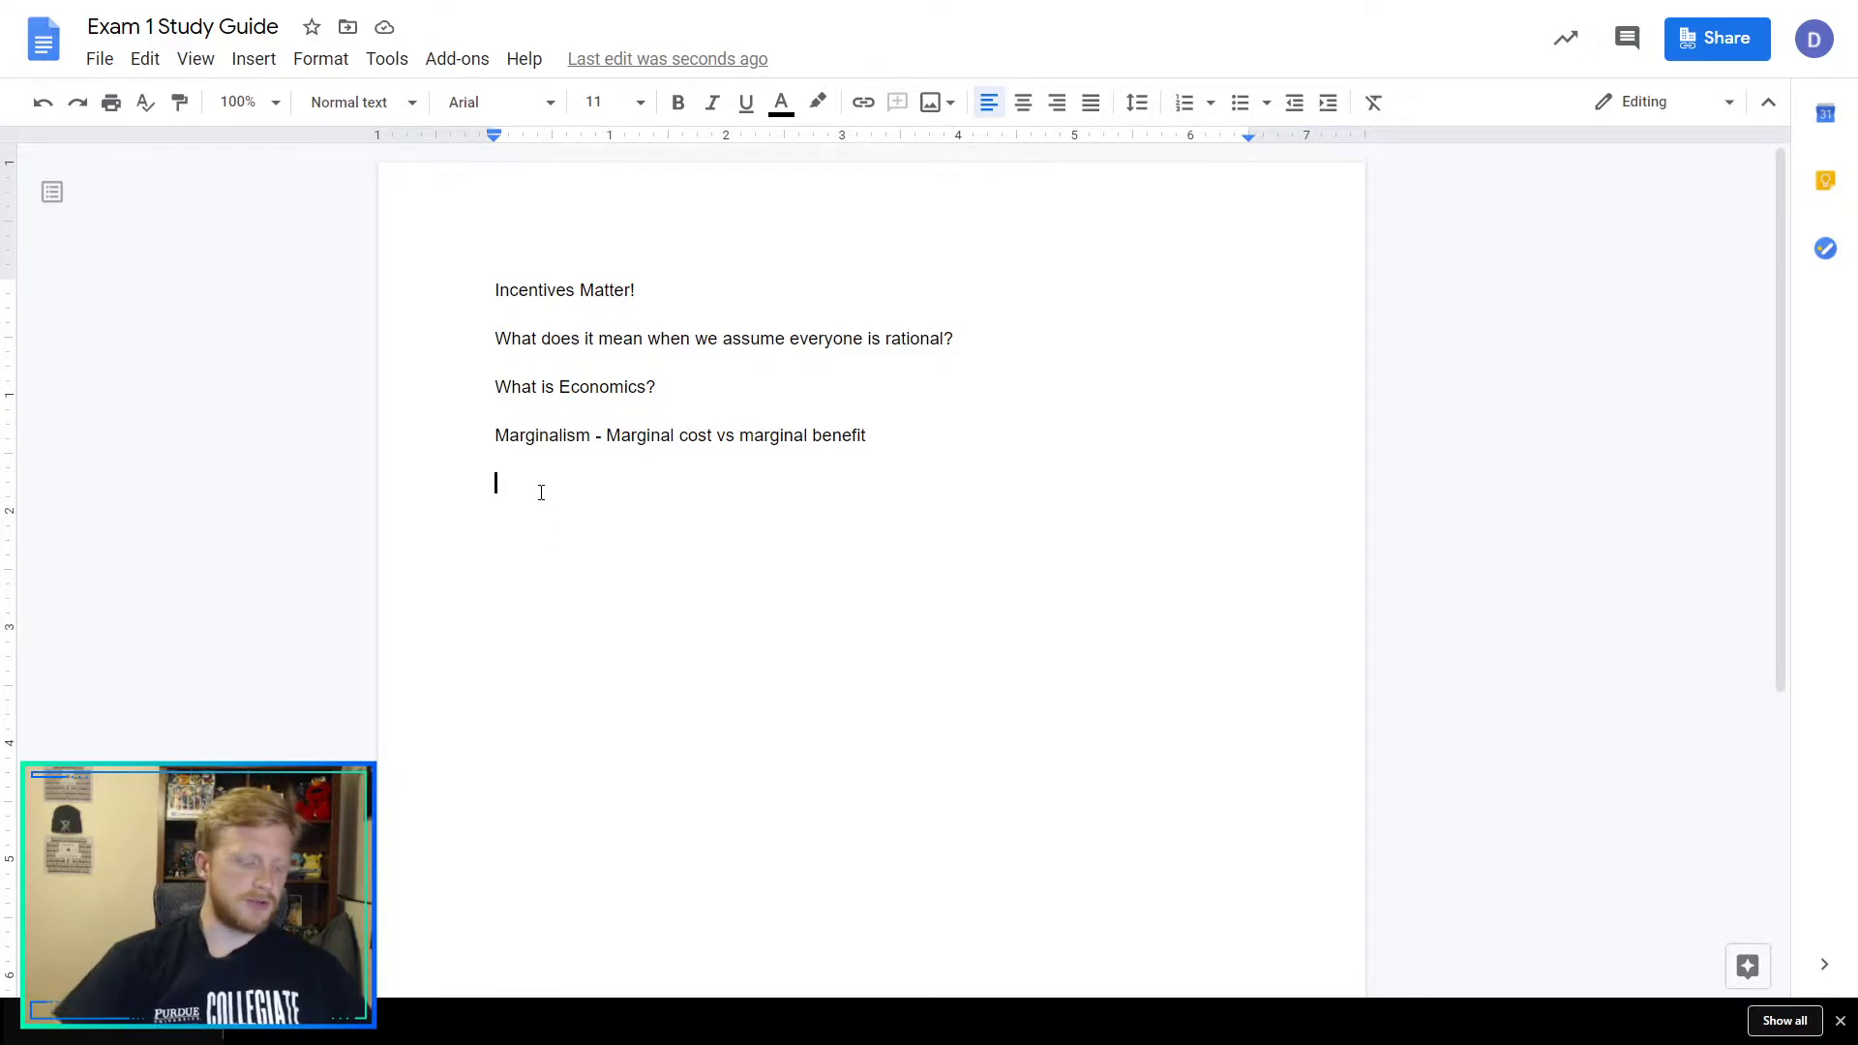
Type 'TINSTAAFL - Opportunity Cost' on the empty line and start a new line.
type("Tl")
type("NST")
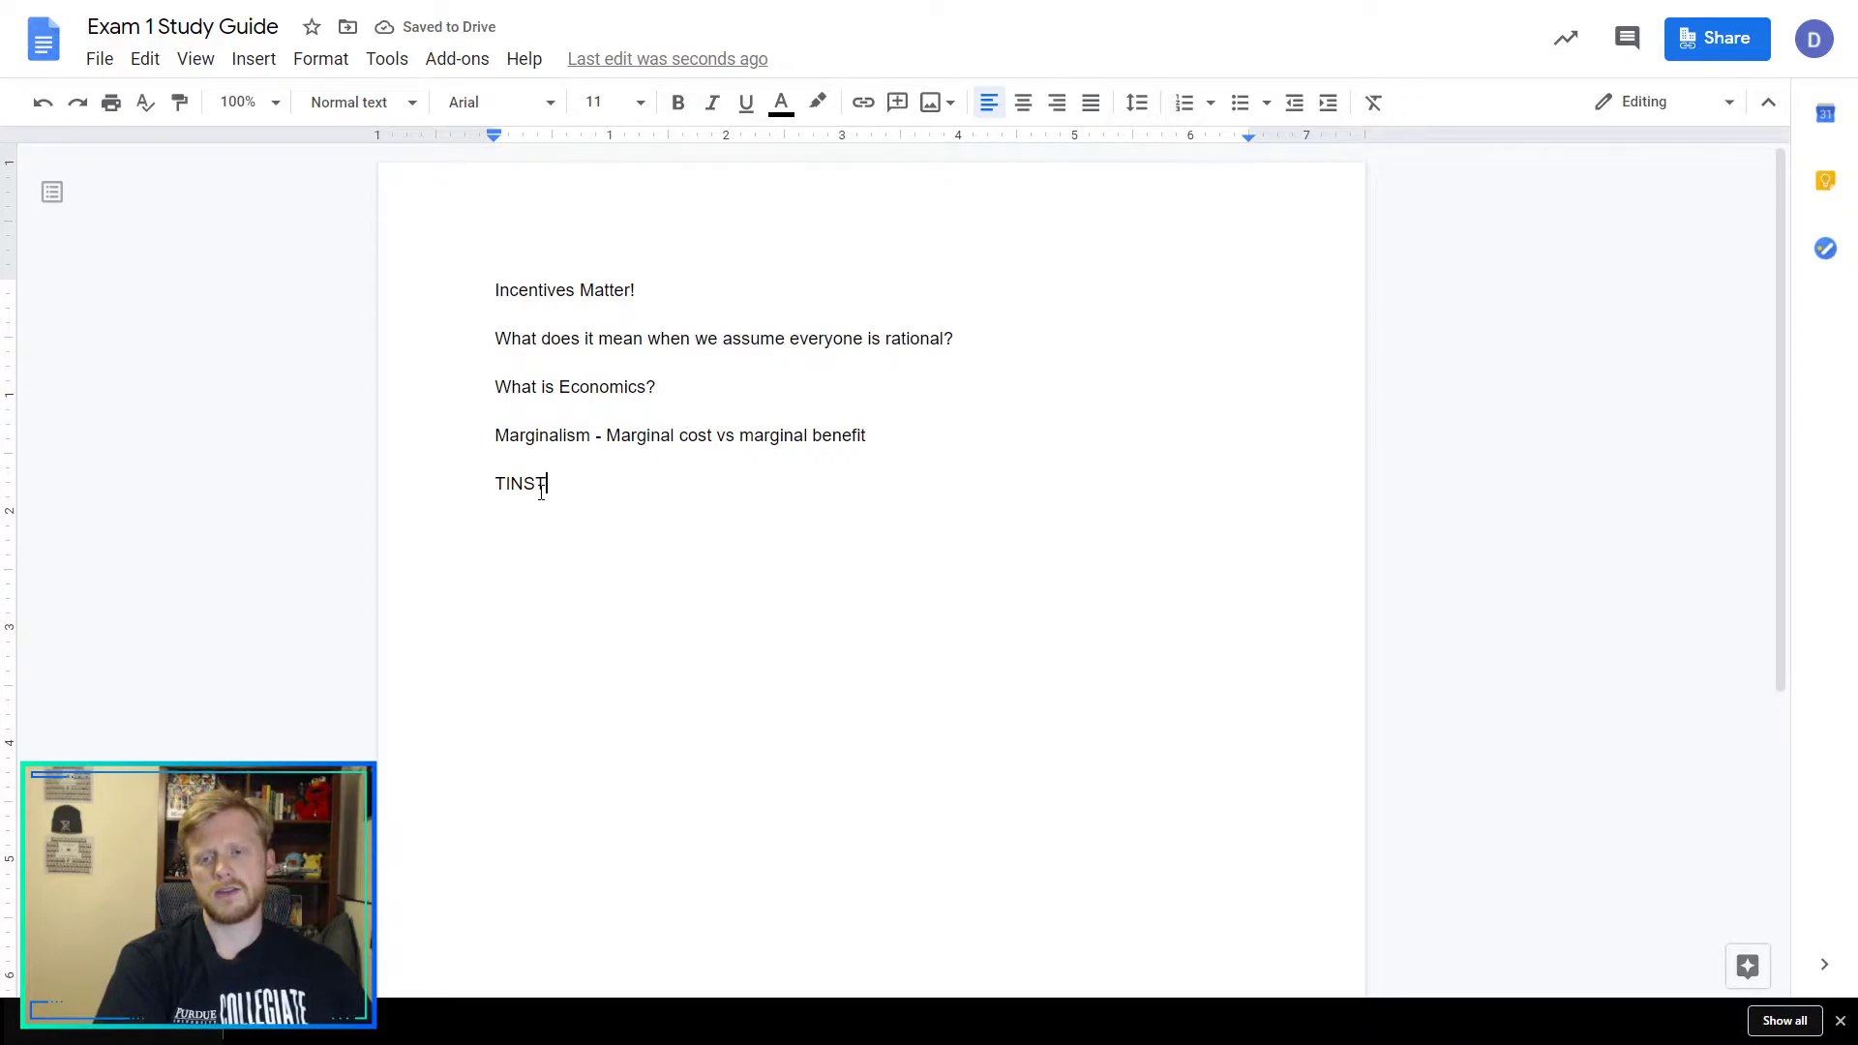
type("AAFL")
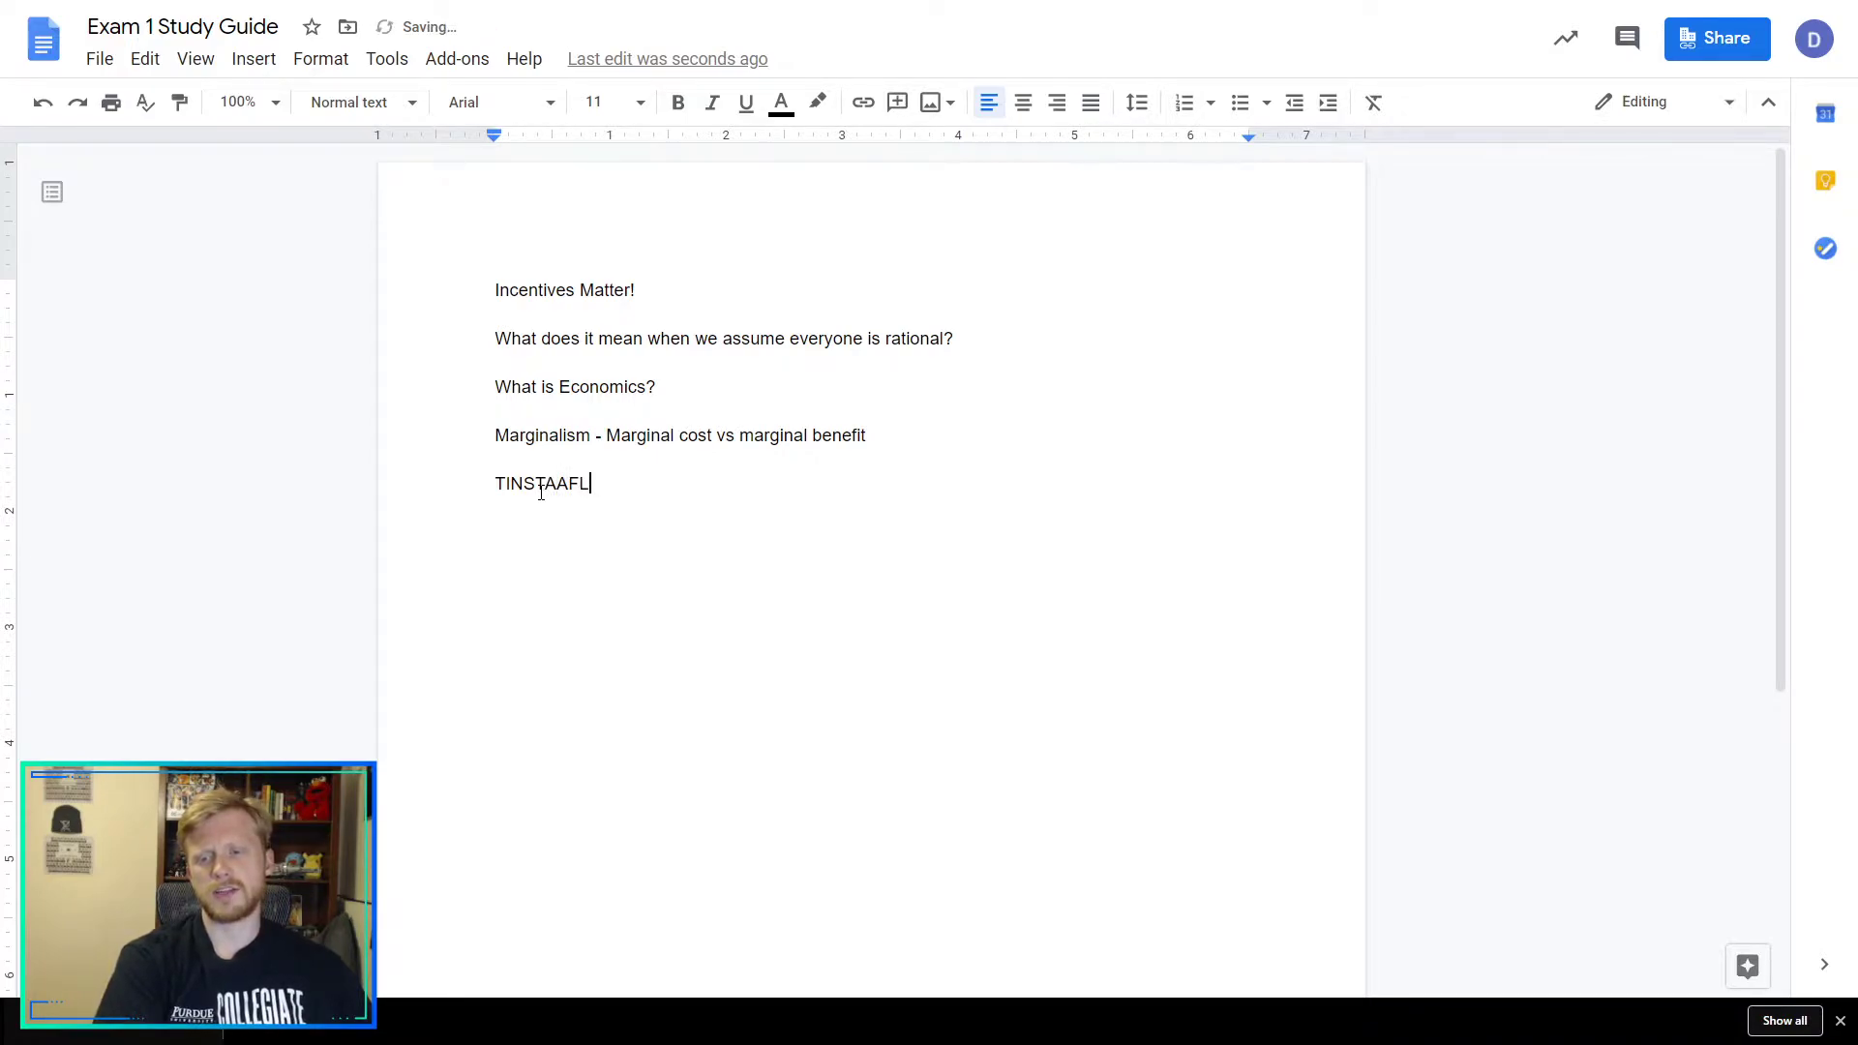
type(" - ")
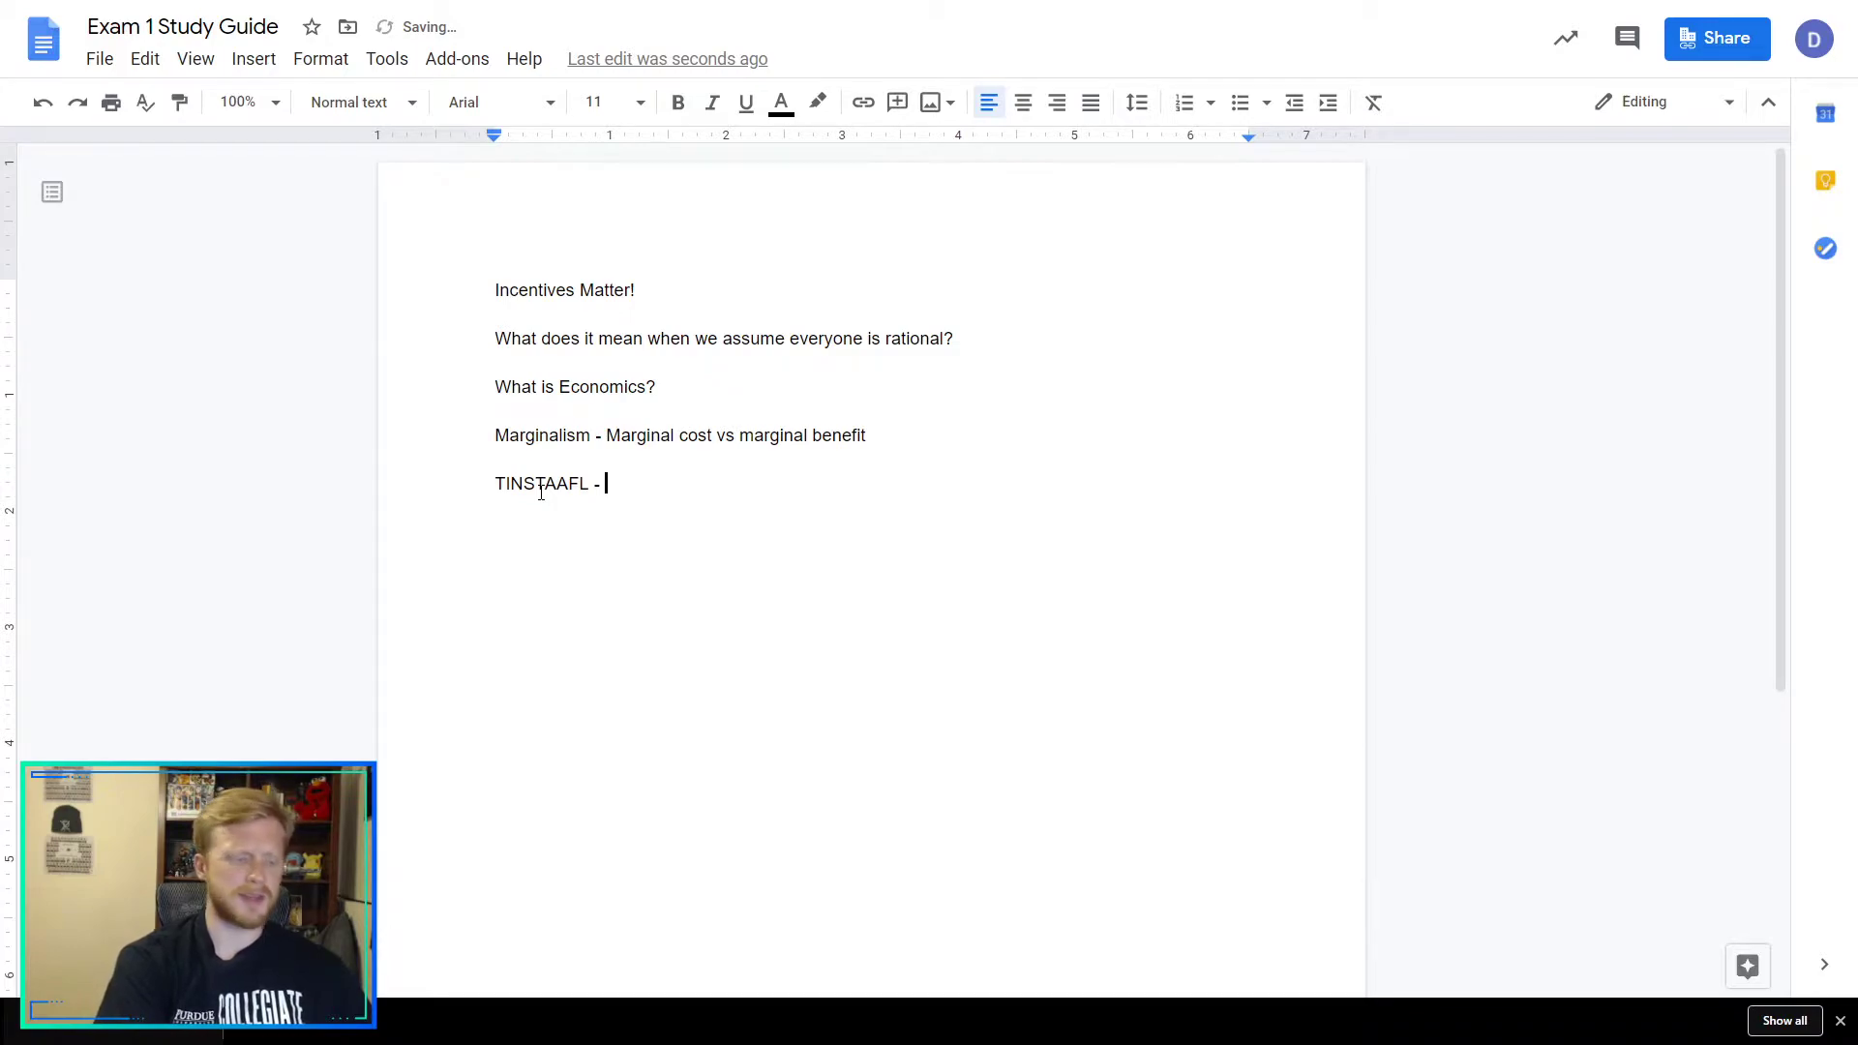
type("Opportunity Cost")
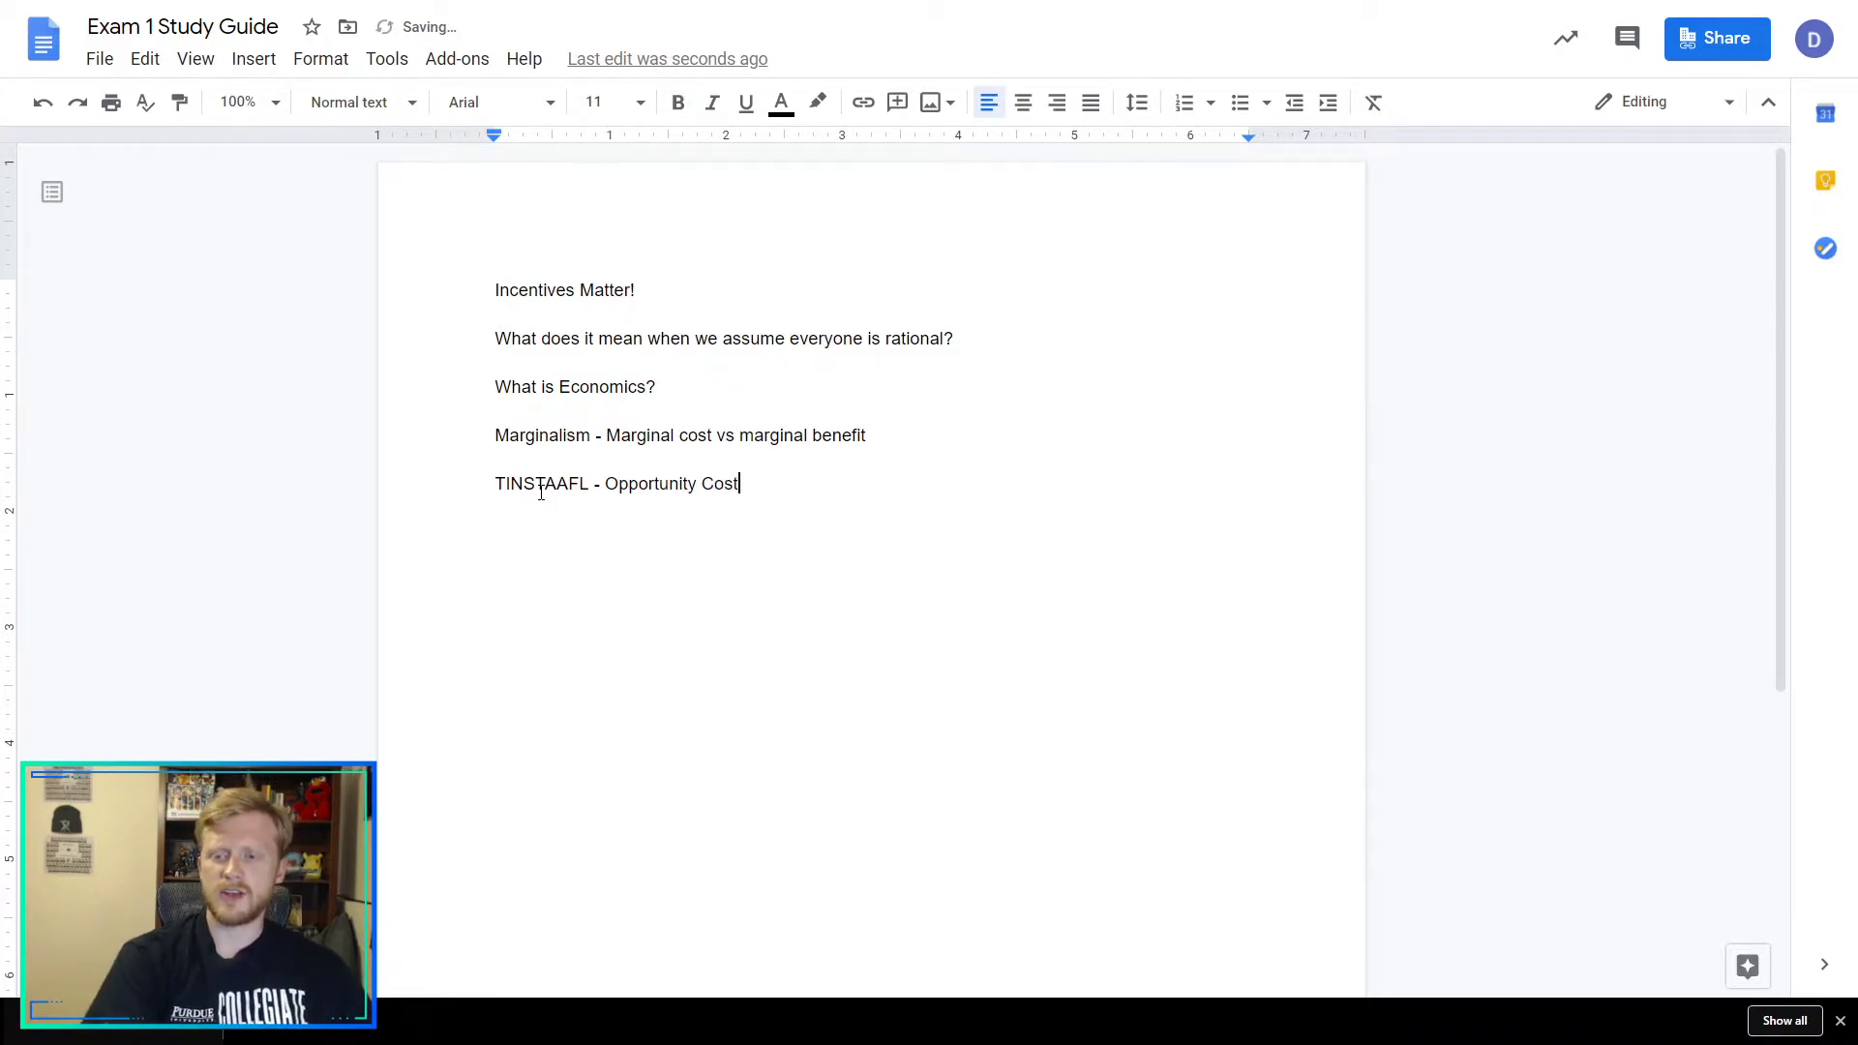
key("Return")
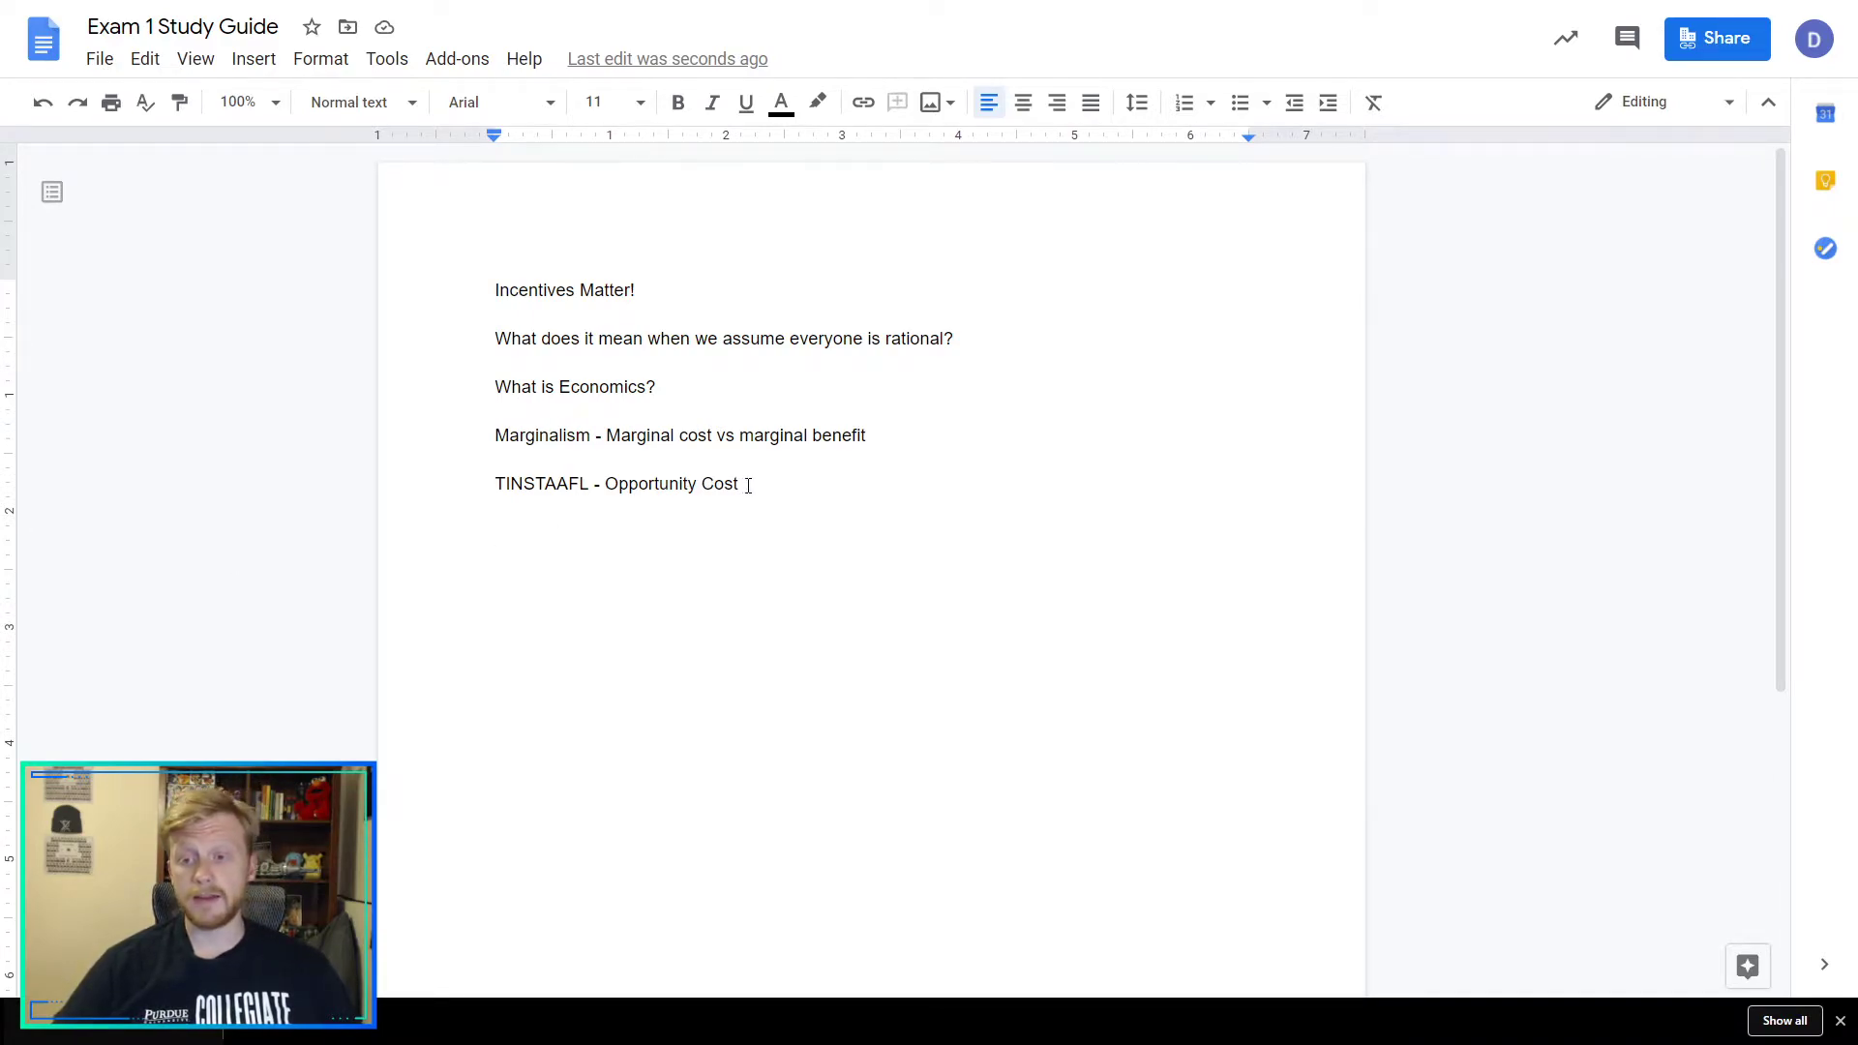
Highlight TINSTAAFL and Opportunity Cost in turn, then add a new line below that entry.
left_click_drag(595, 484, 489, 484)
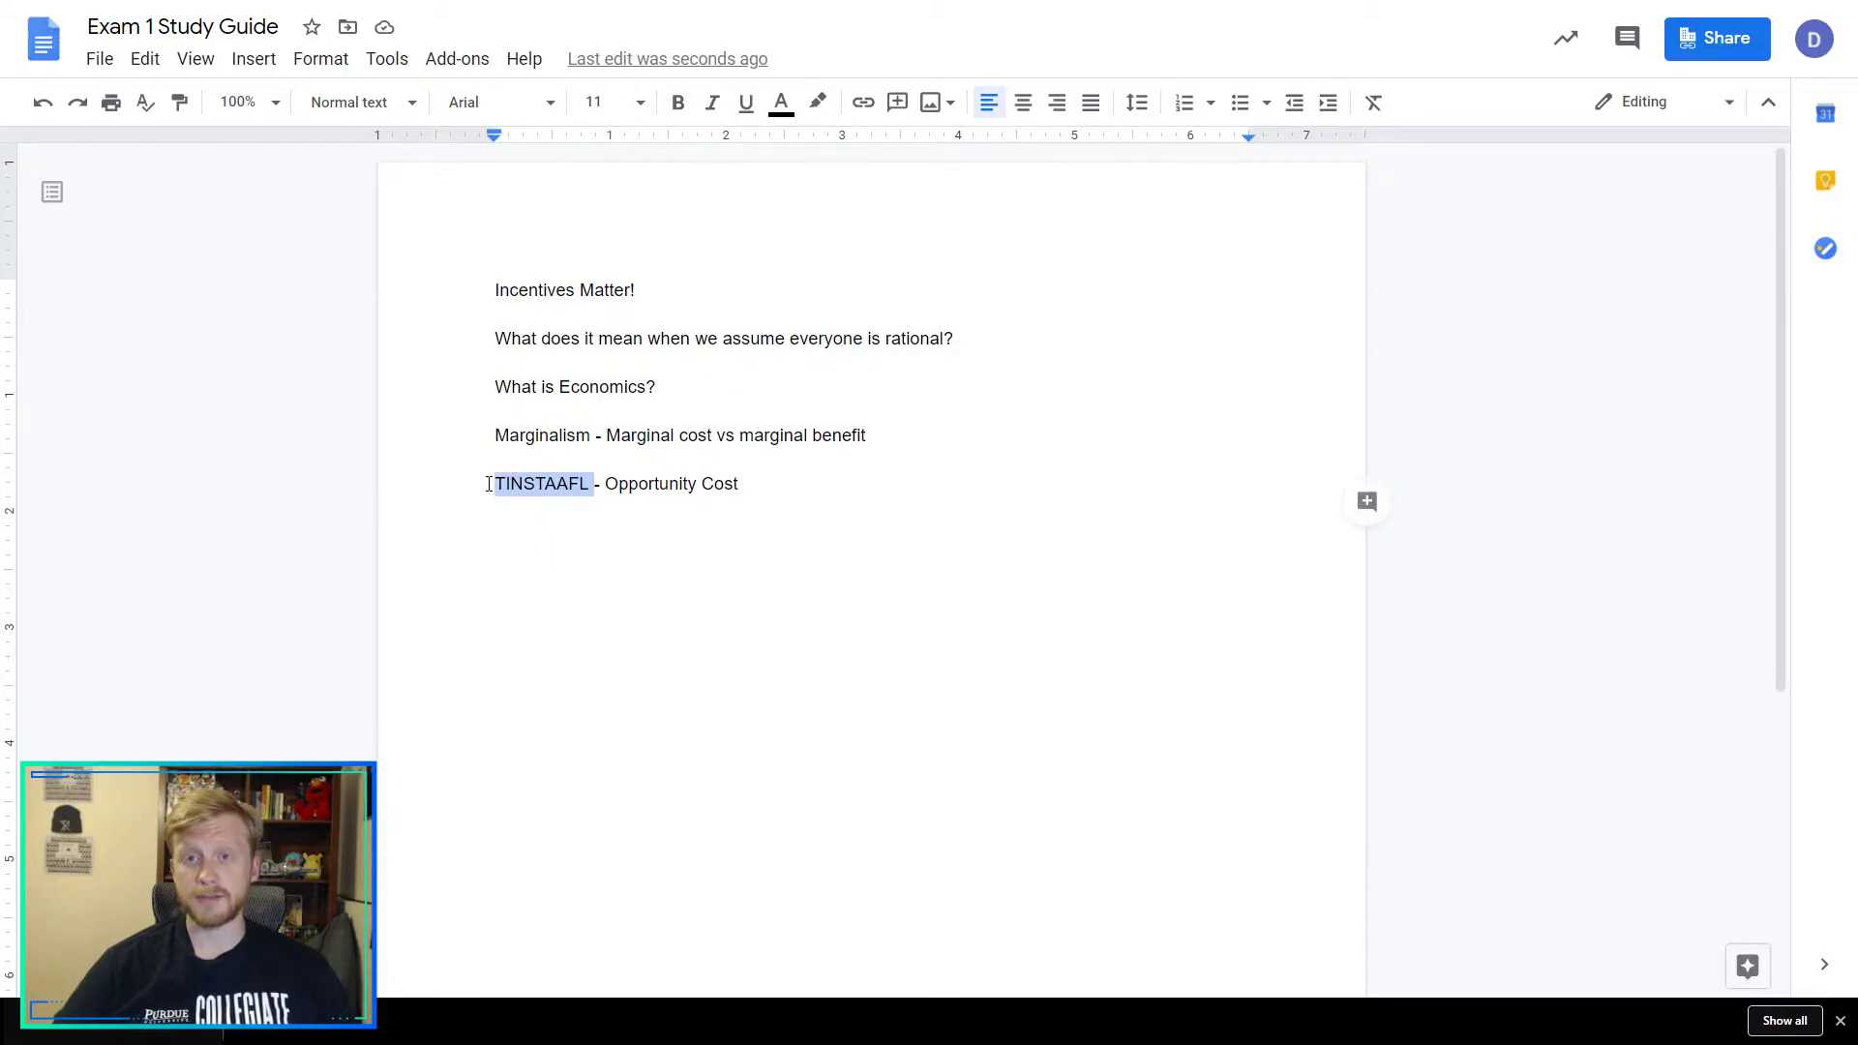
left_click(638, 483)
left_click_drag(751, 484, 616, 487)
left_click(629, 487)
left_click_drag(751, 484, 606, 488)
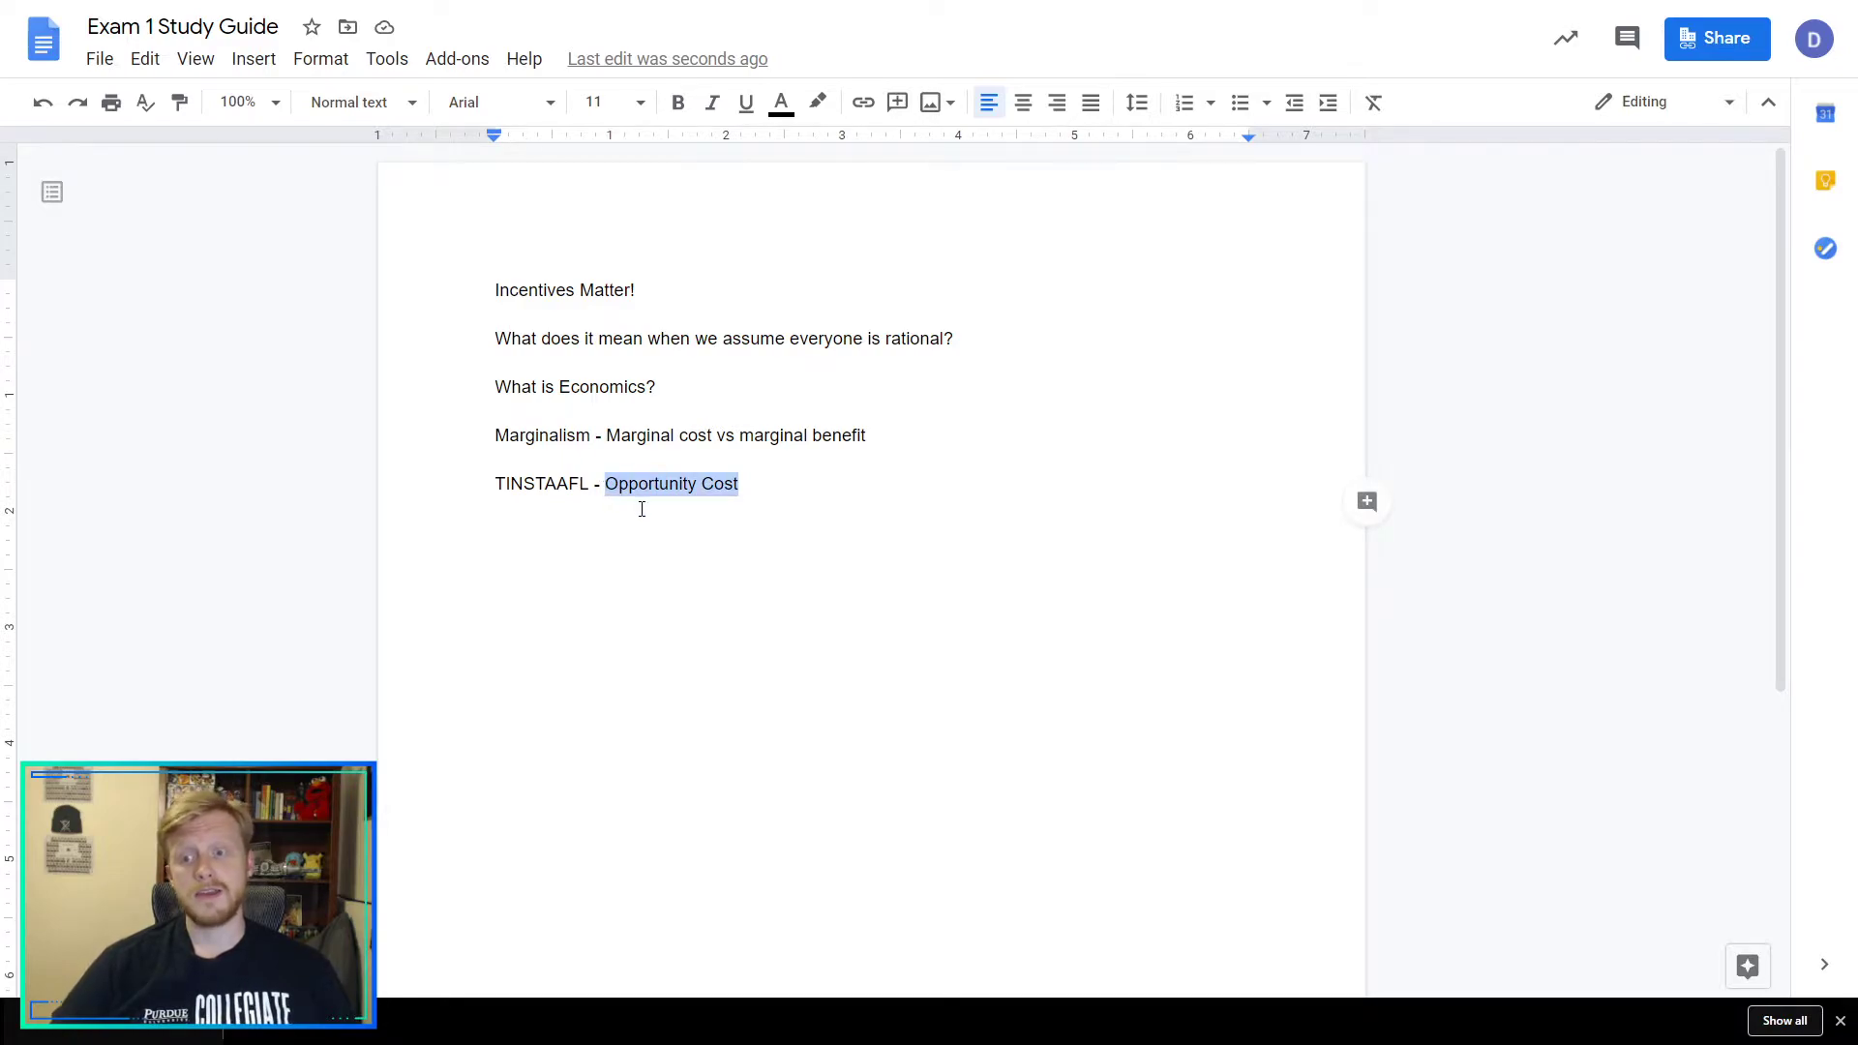
left_click(641, 508)
left_click_drag(751, 485, 612, 489)
left_click(756, 488)
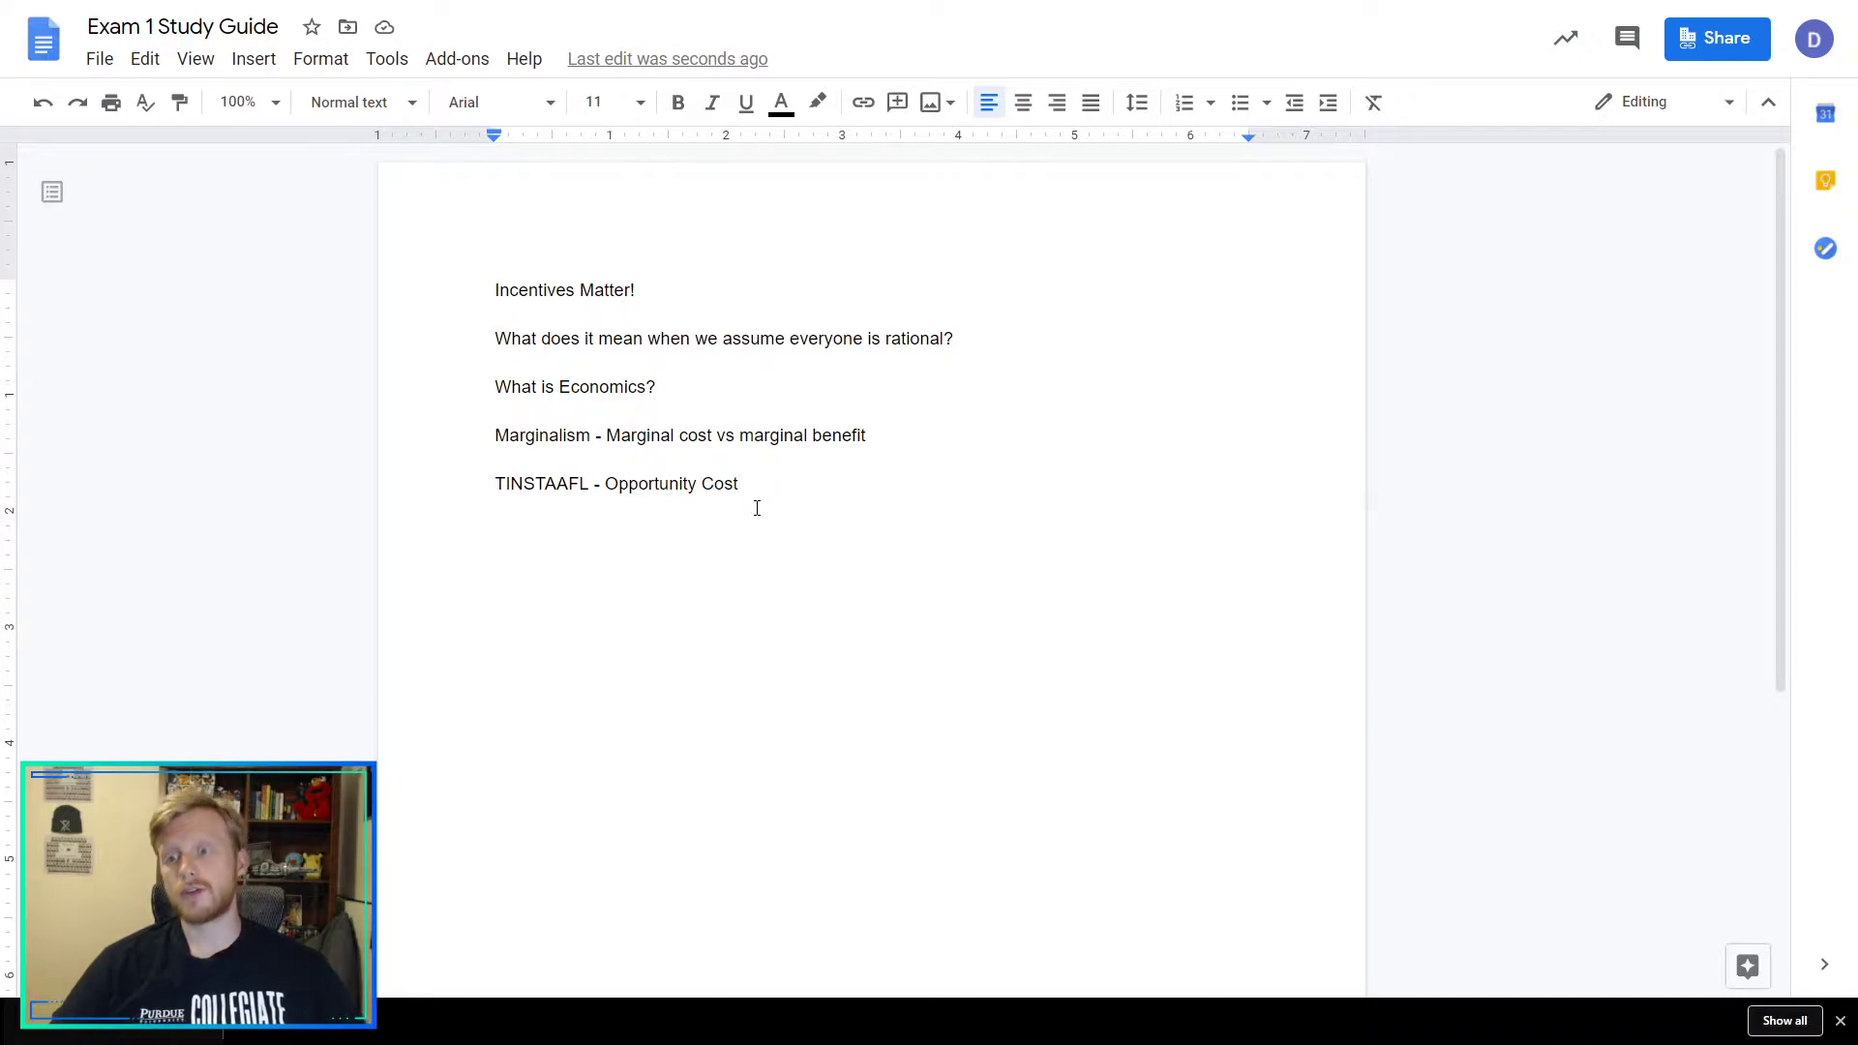
key("Return")
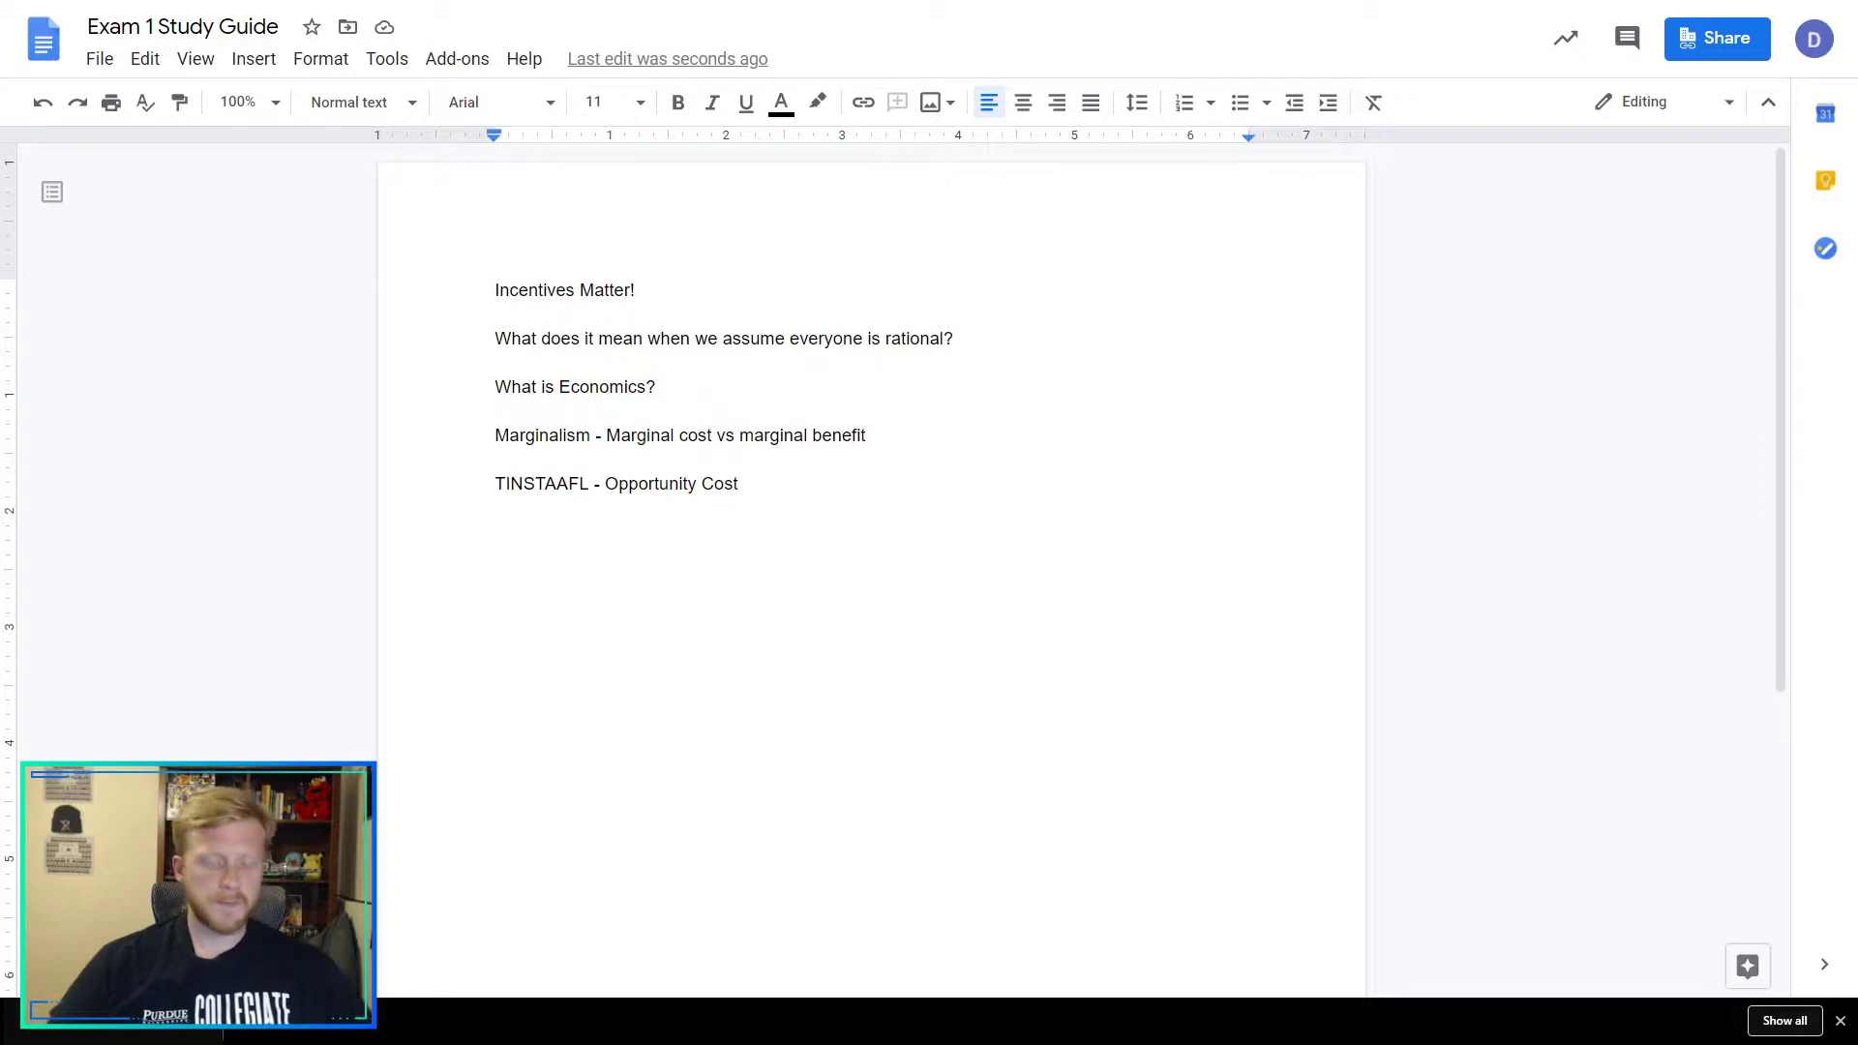
Type 'Scarcity - resources are limited vs desires are unlimited' and begin a new paragraph.
type("Scarcity -")
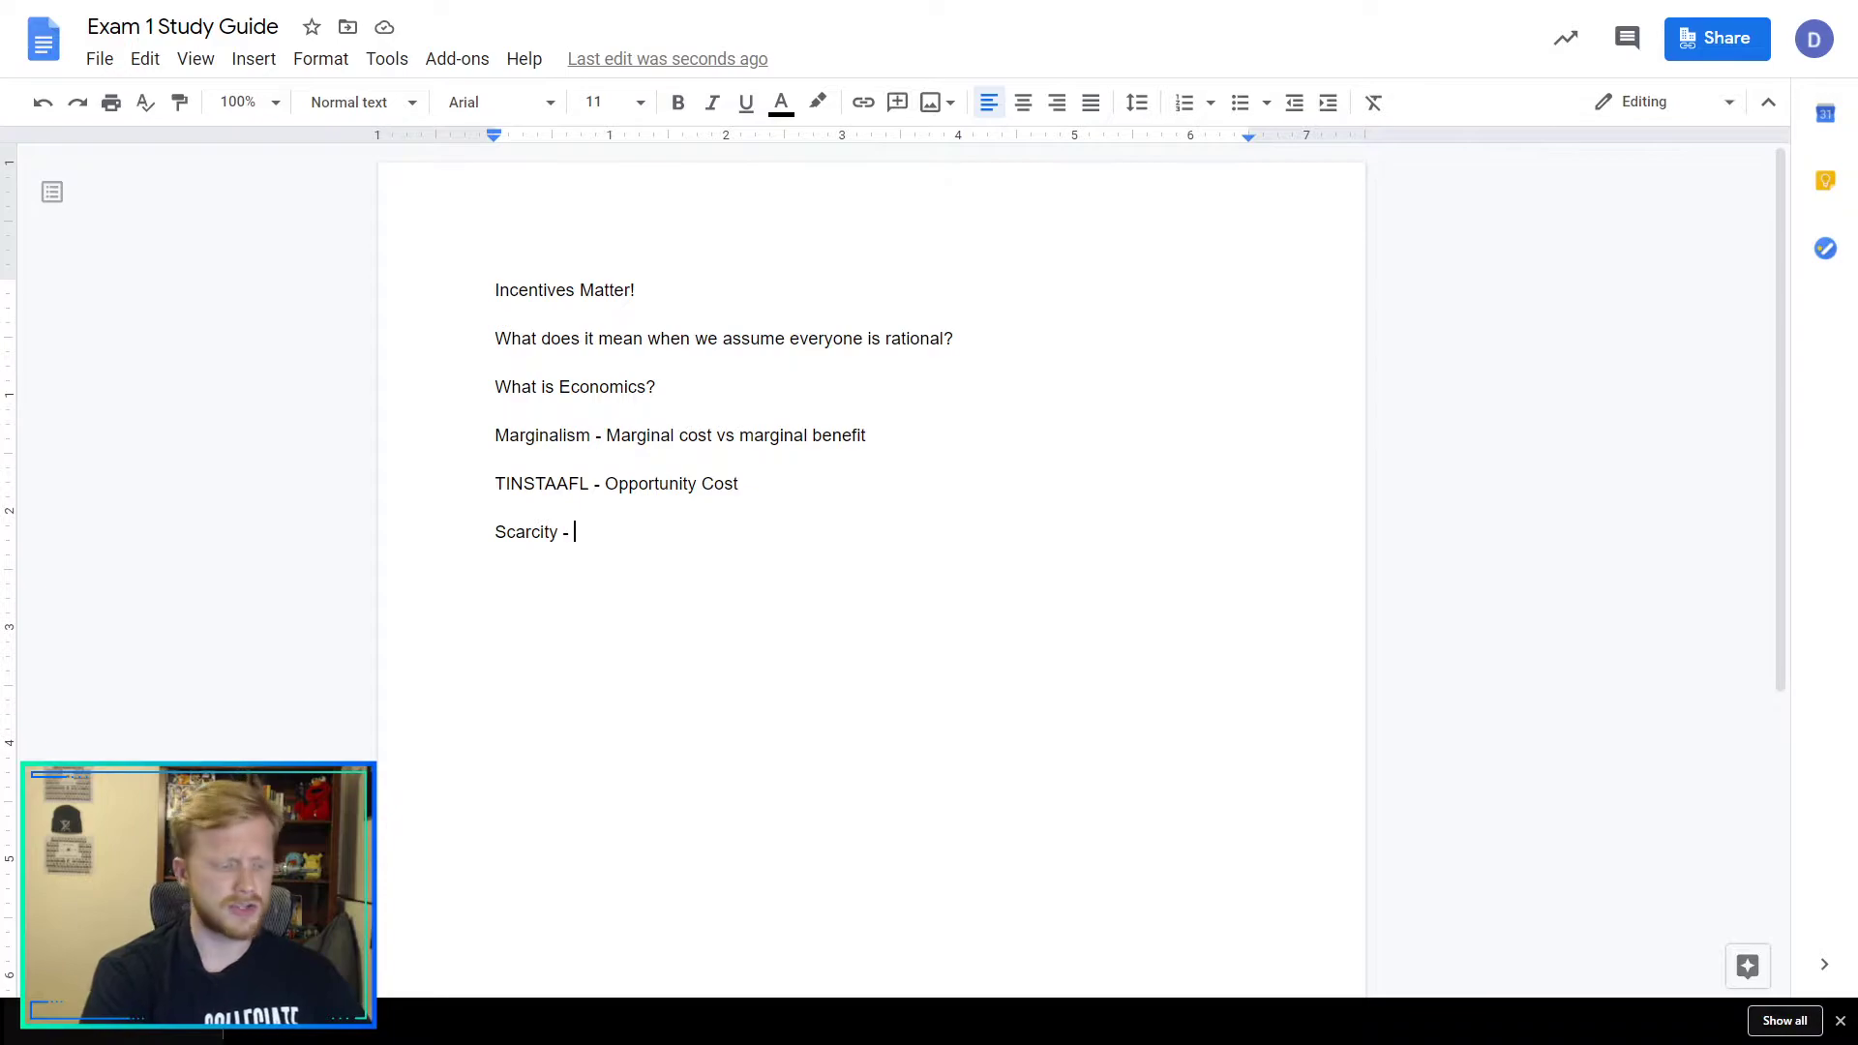
type("resources a")
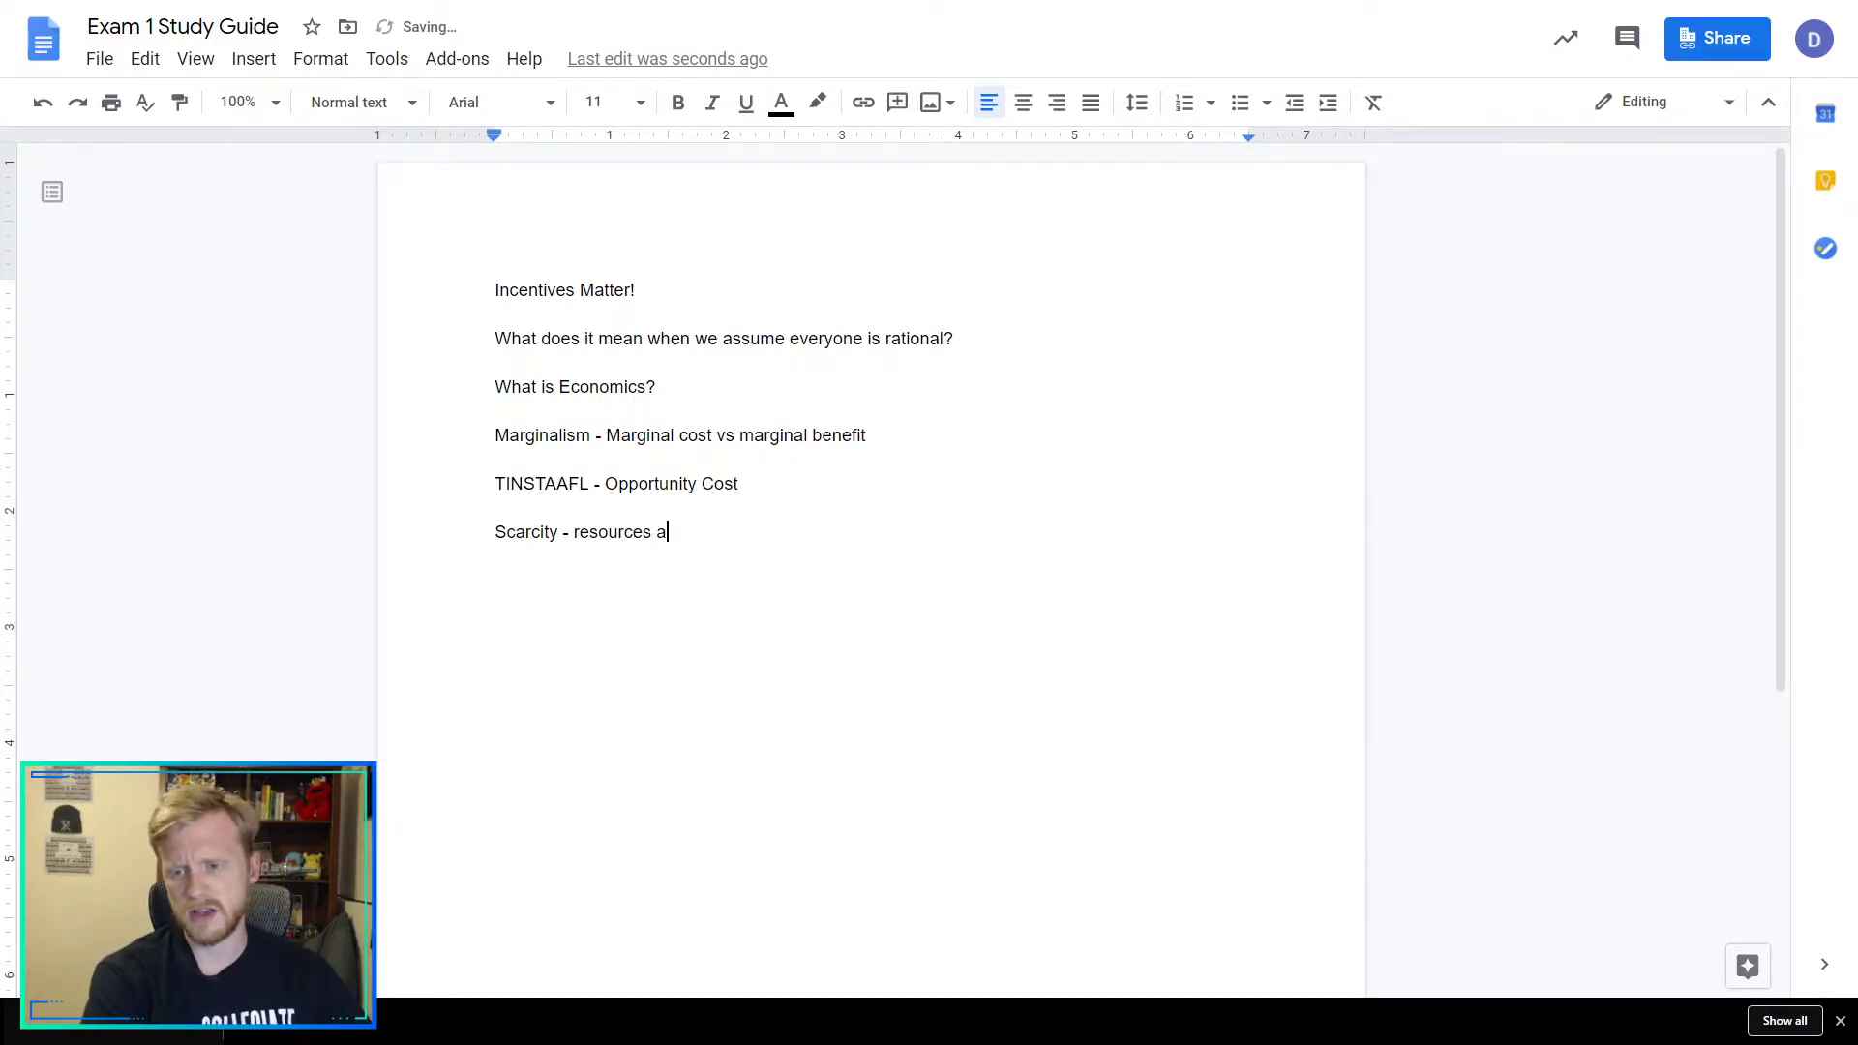
type("re limited vs")
key("BackSpace")
key("BackSpace")
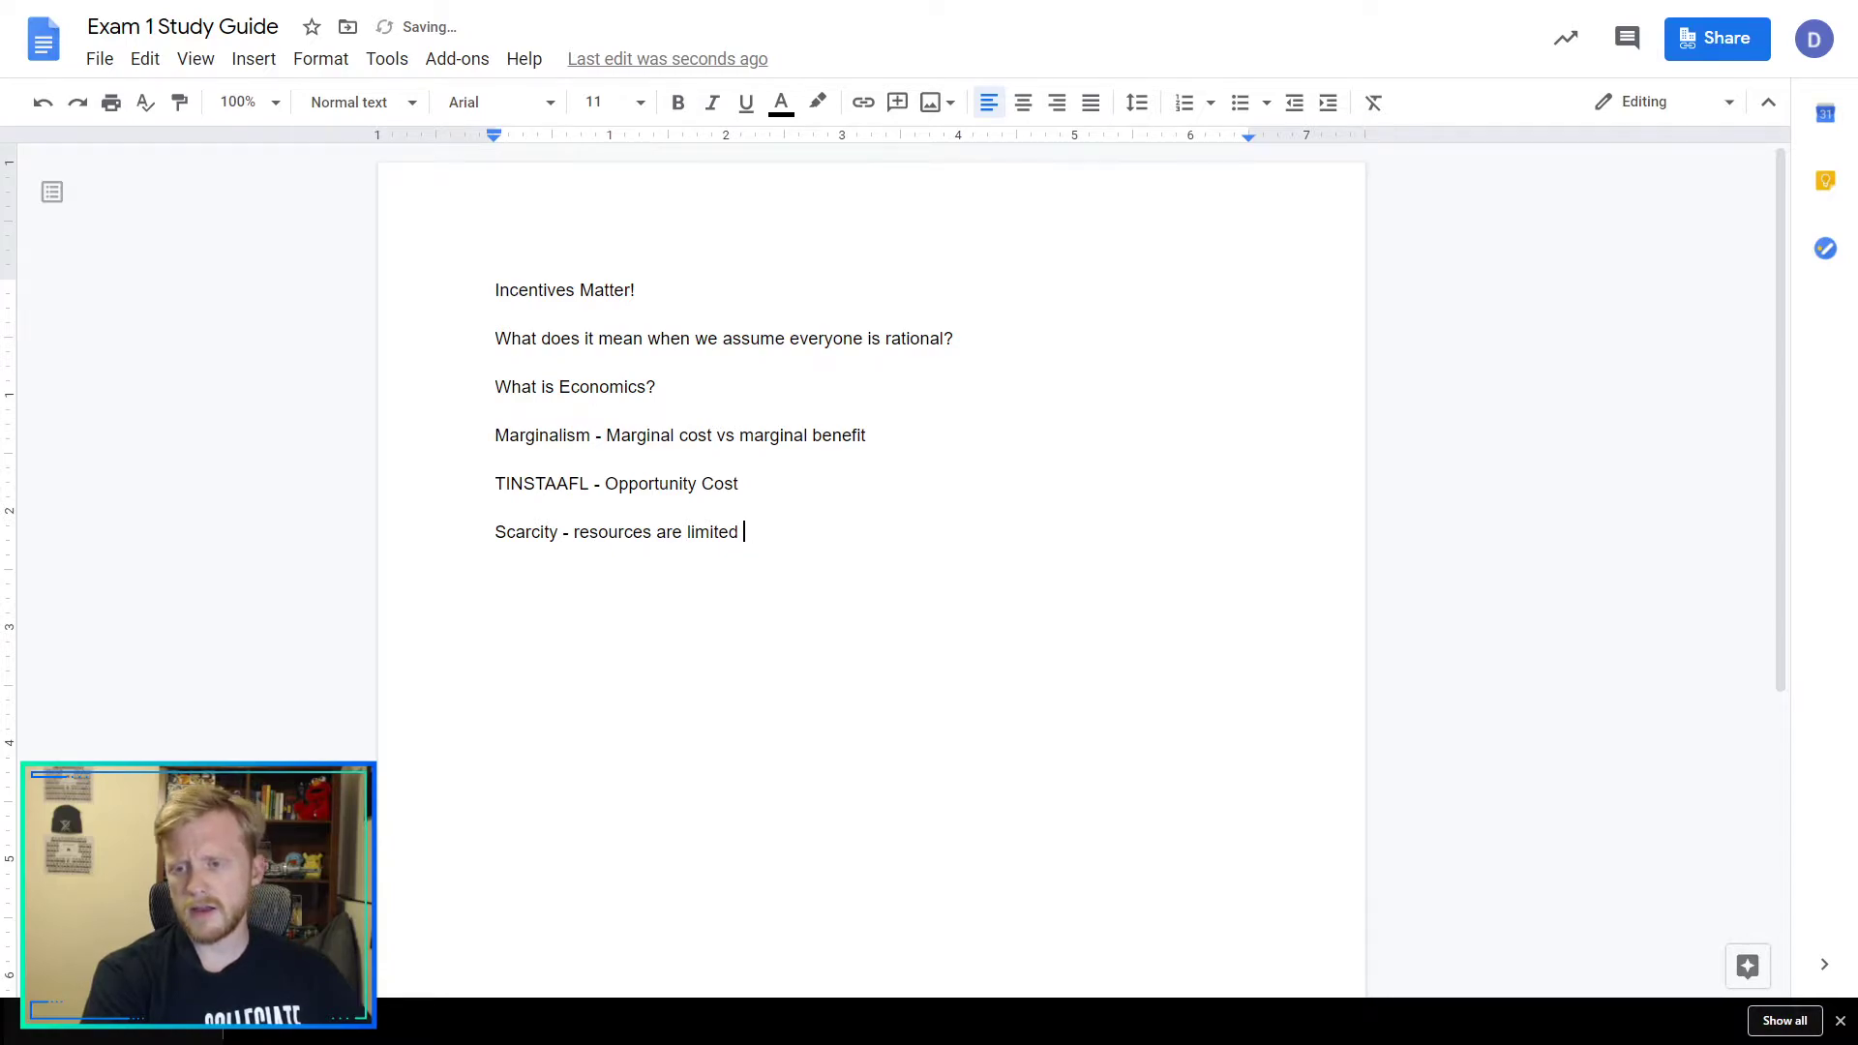
type("vs ")
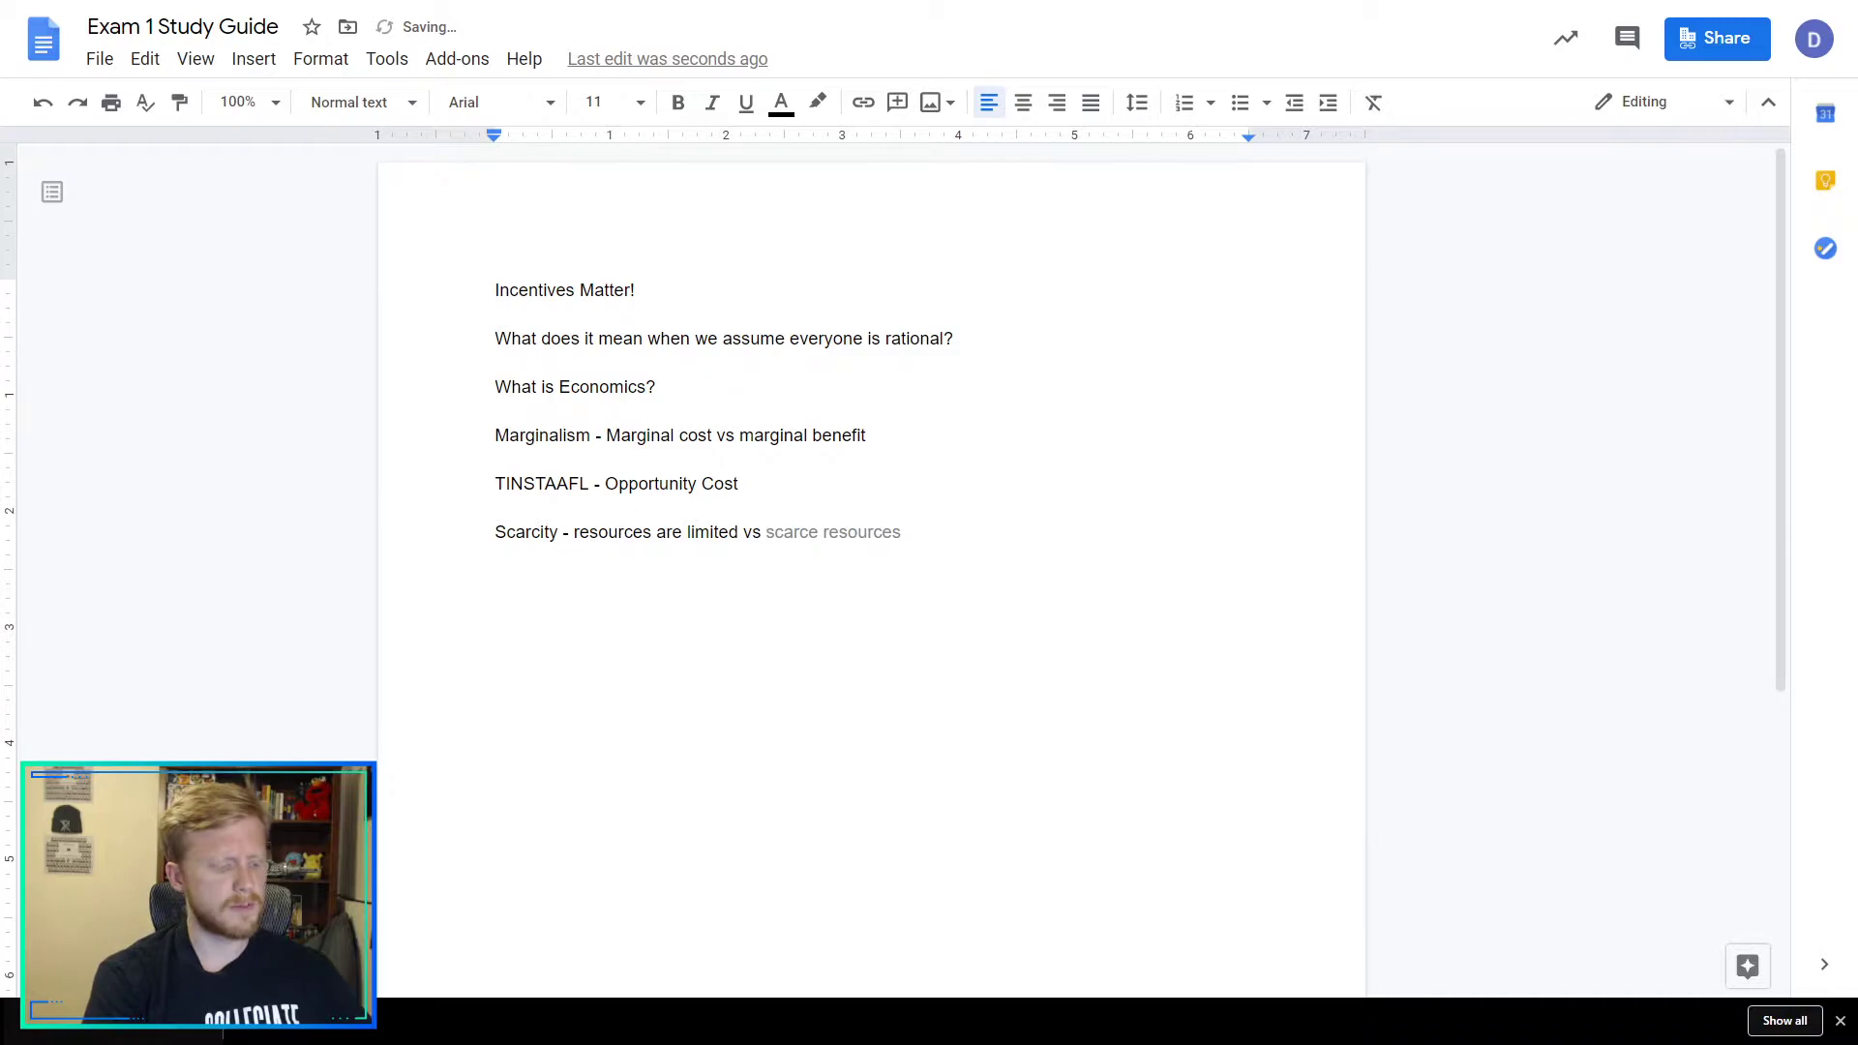
type("desires a")
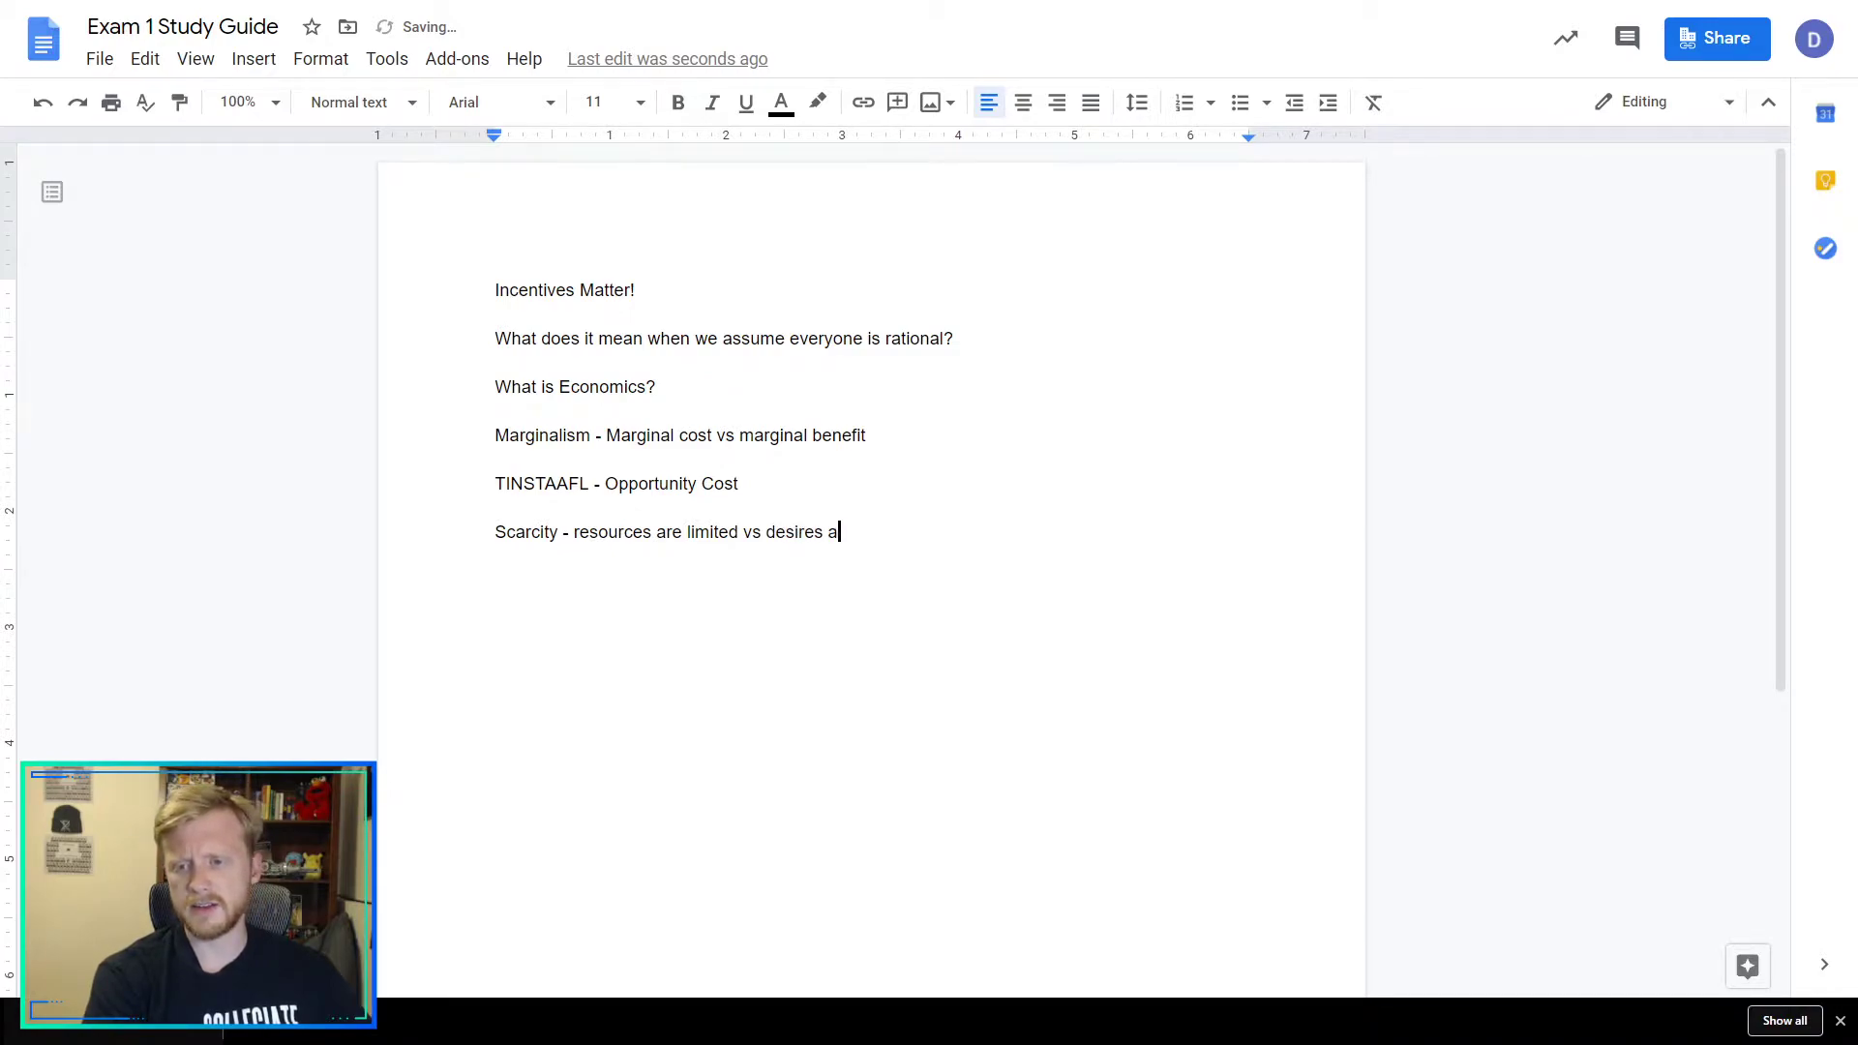
type("re unlimited")
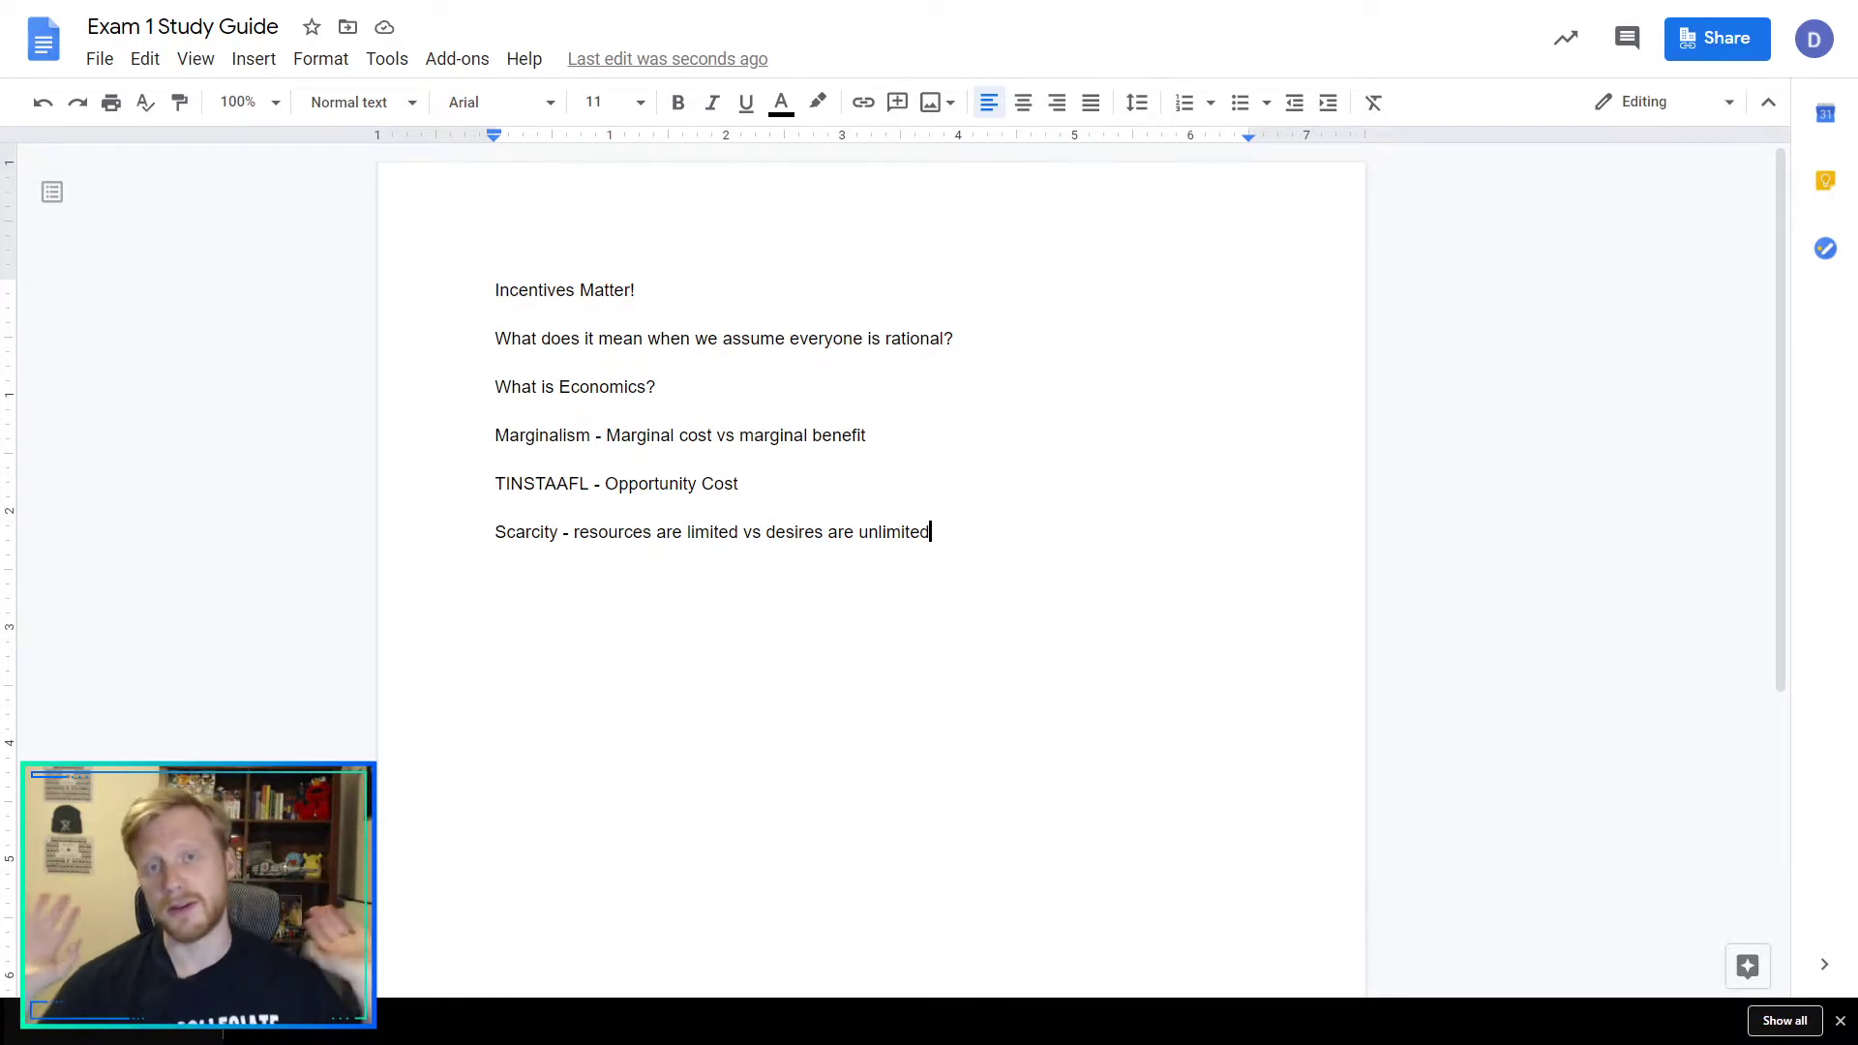
key("Return")
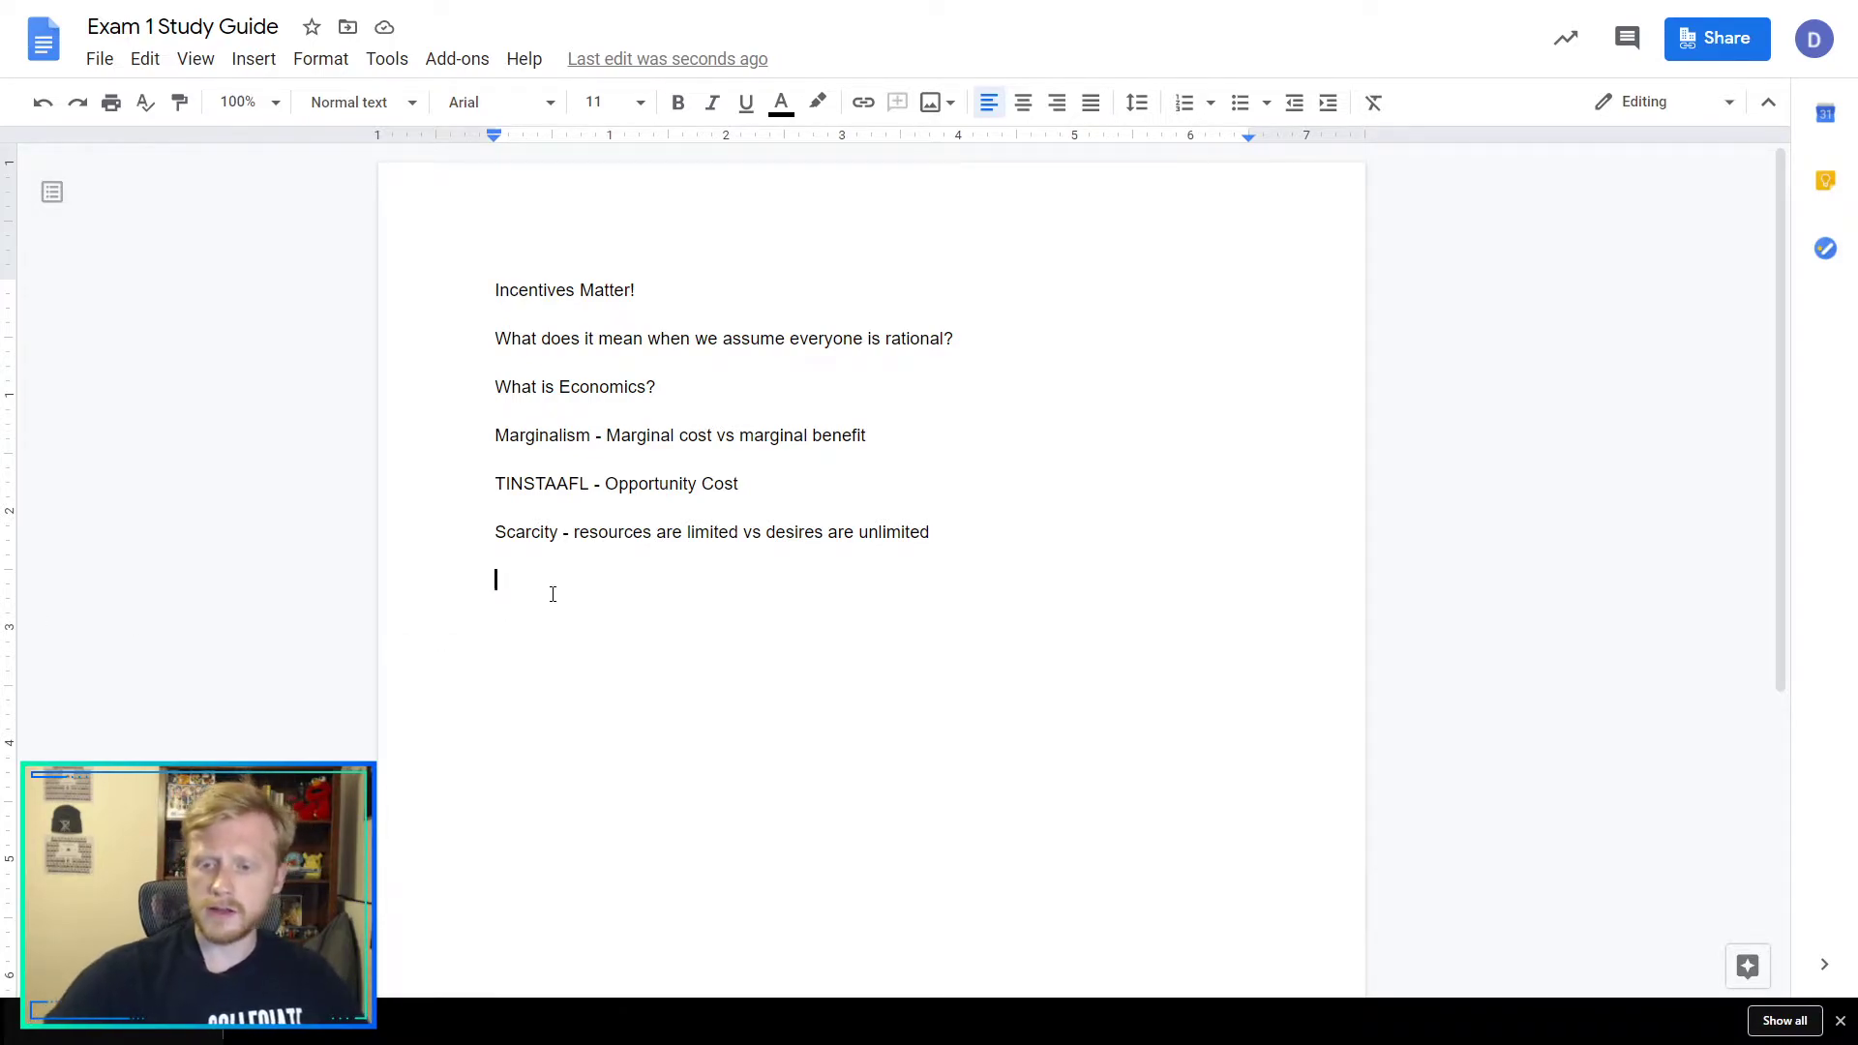
Type the demand rule 'Law Demand - As price increases, quantity demanded decreases'.
type("L")
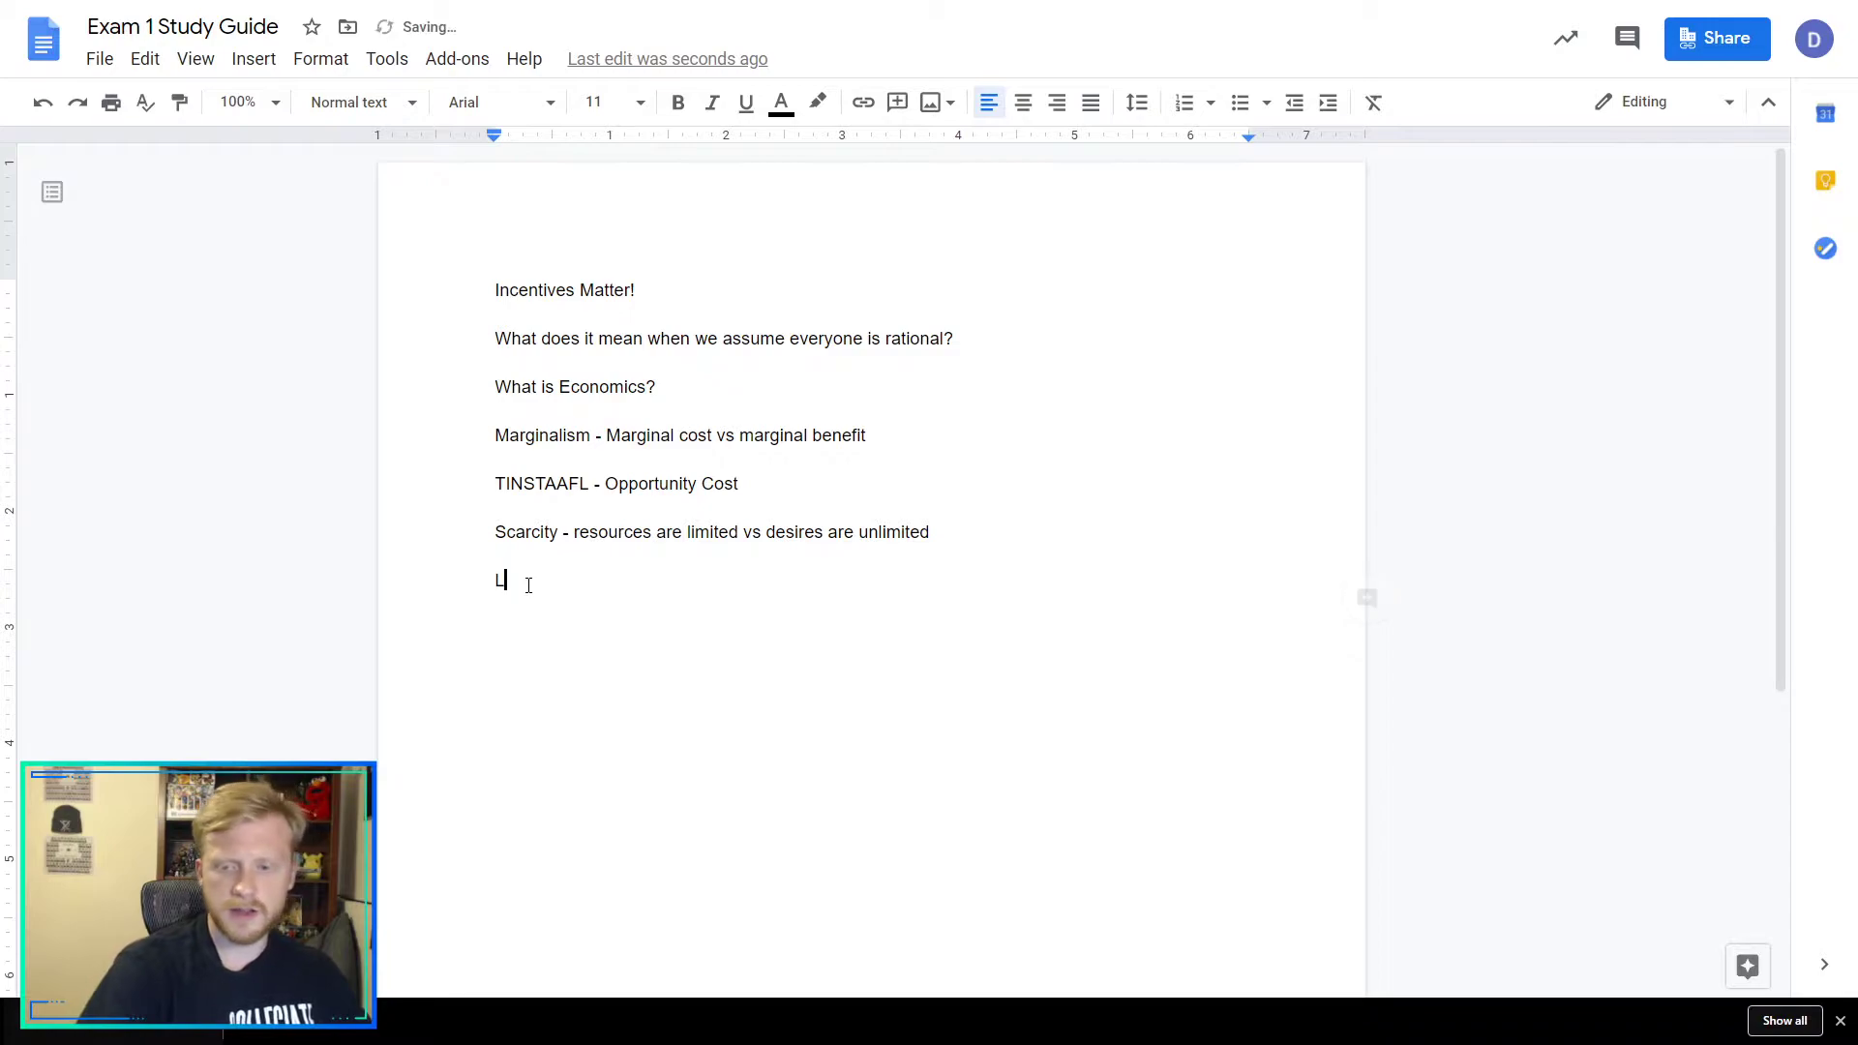
type("aw Deman")
key("BackSpace")
key("BackSpace")
key("BackSpace")
type("mand")
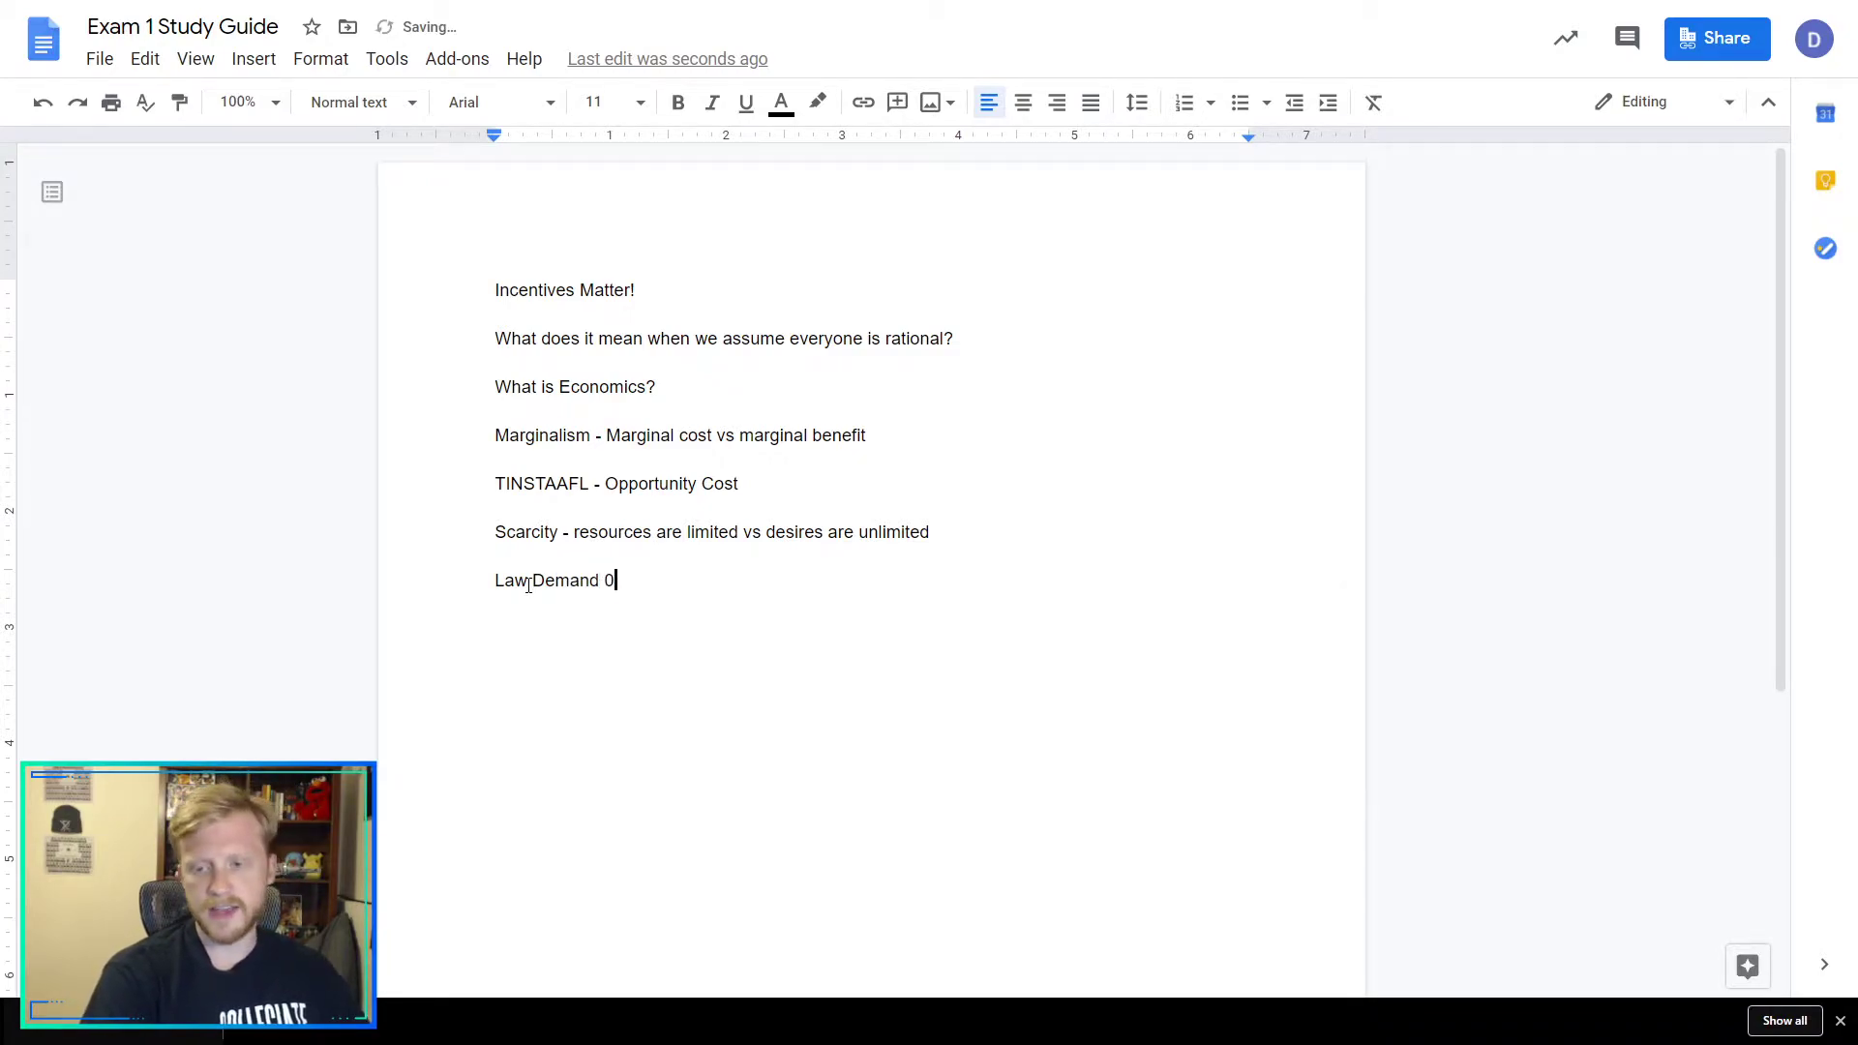
type(" - As prices")
key("BackSpace")
key("BackSpace")
type("increas")
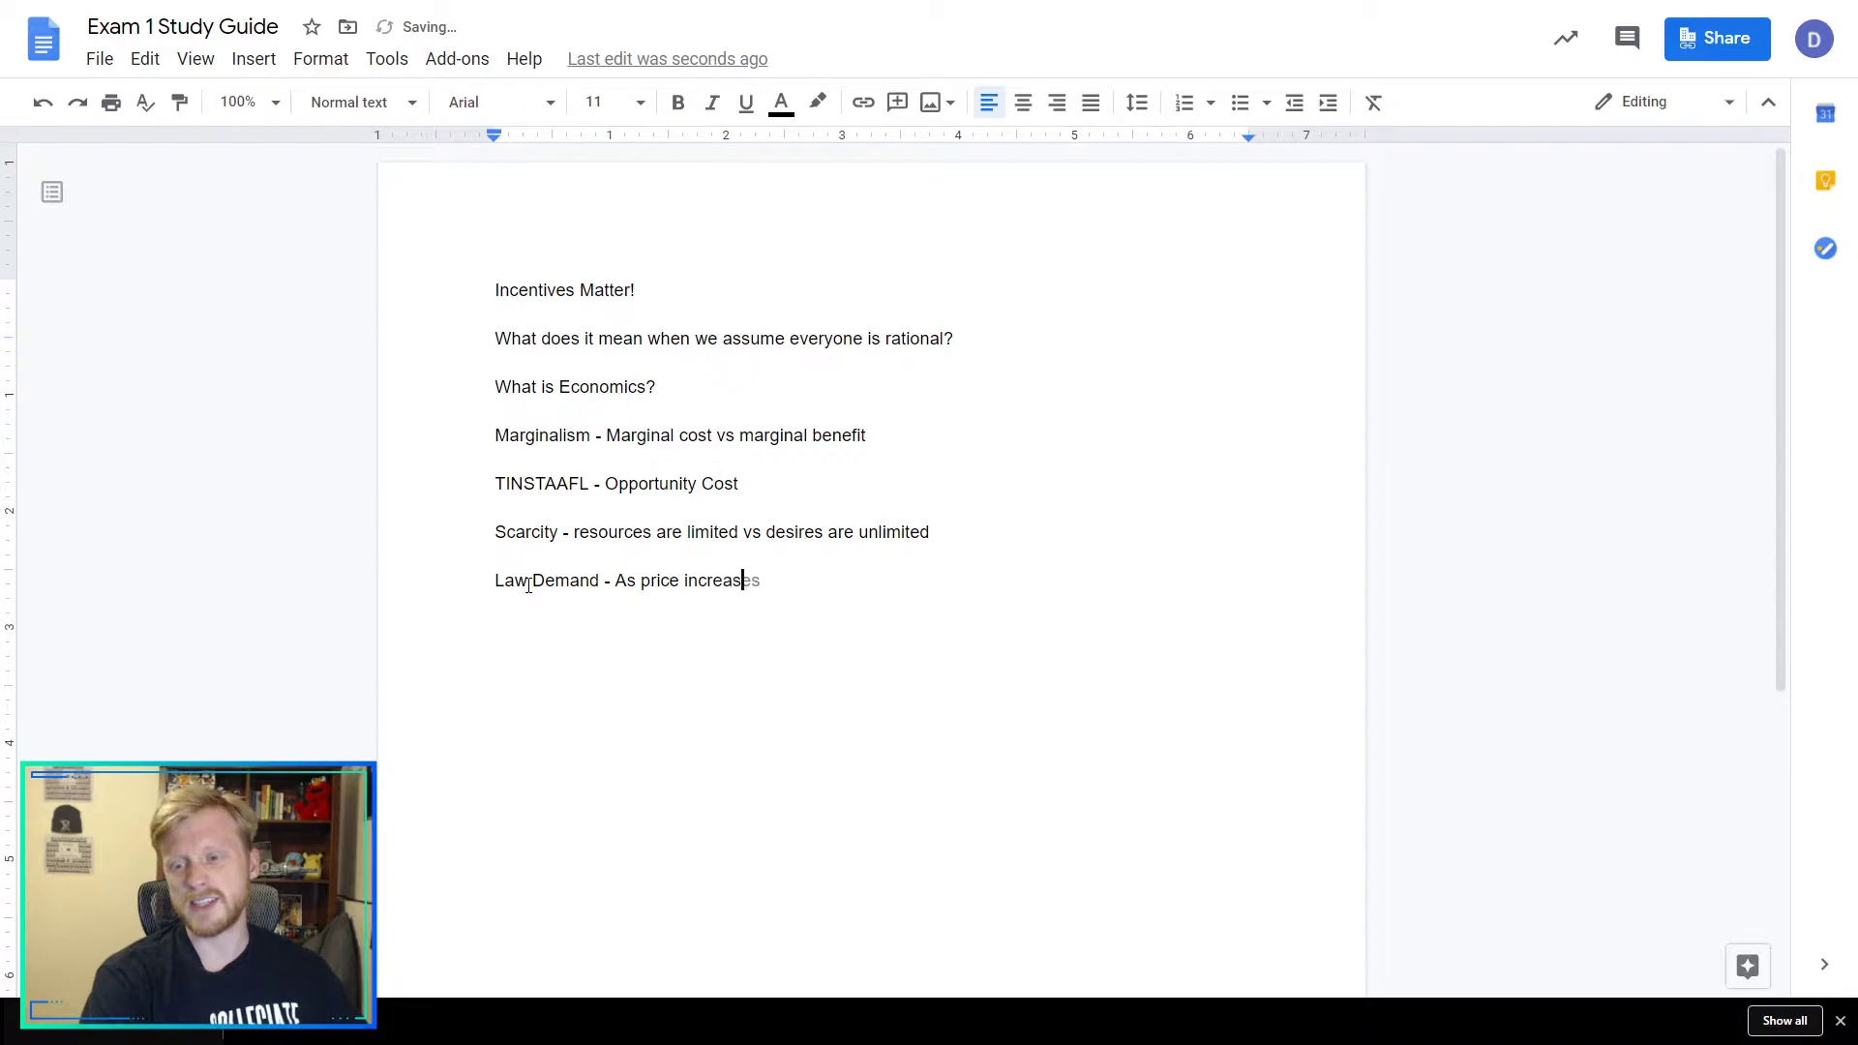
type("es, quantit")
key("Tab")
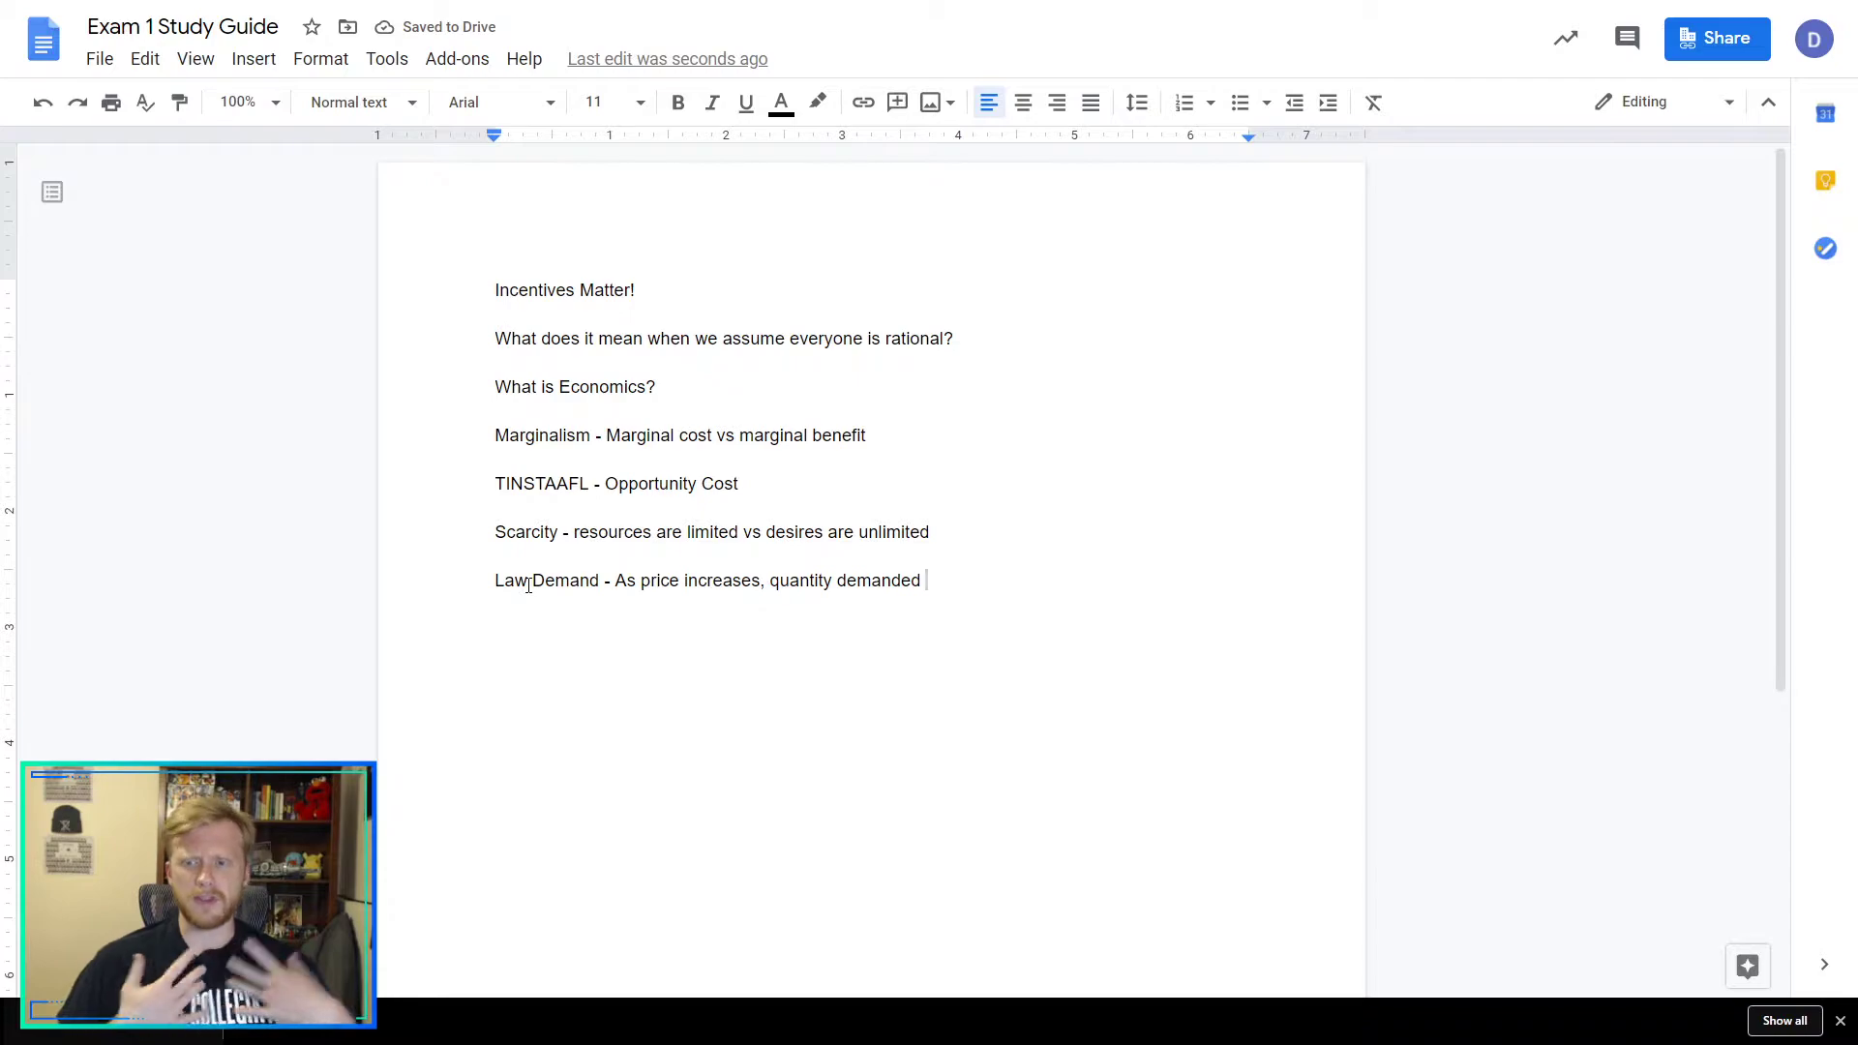
type("decreases")
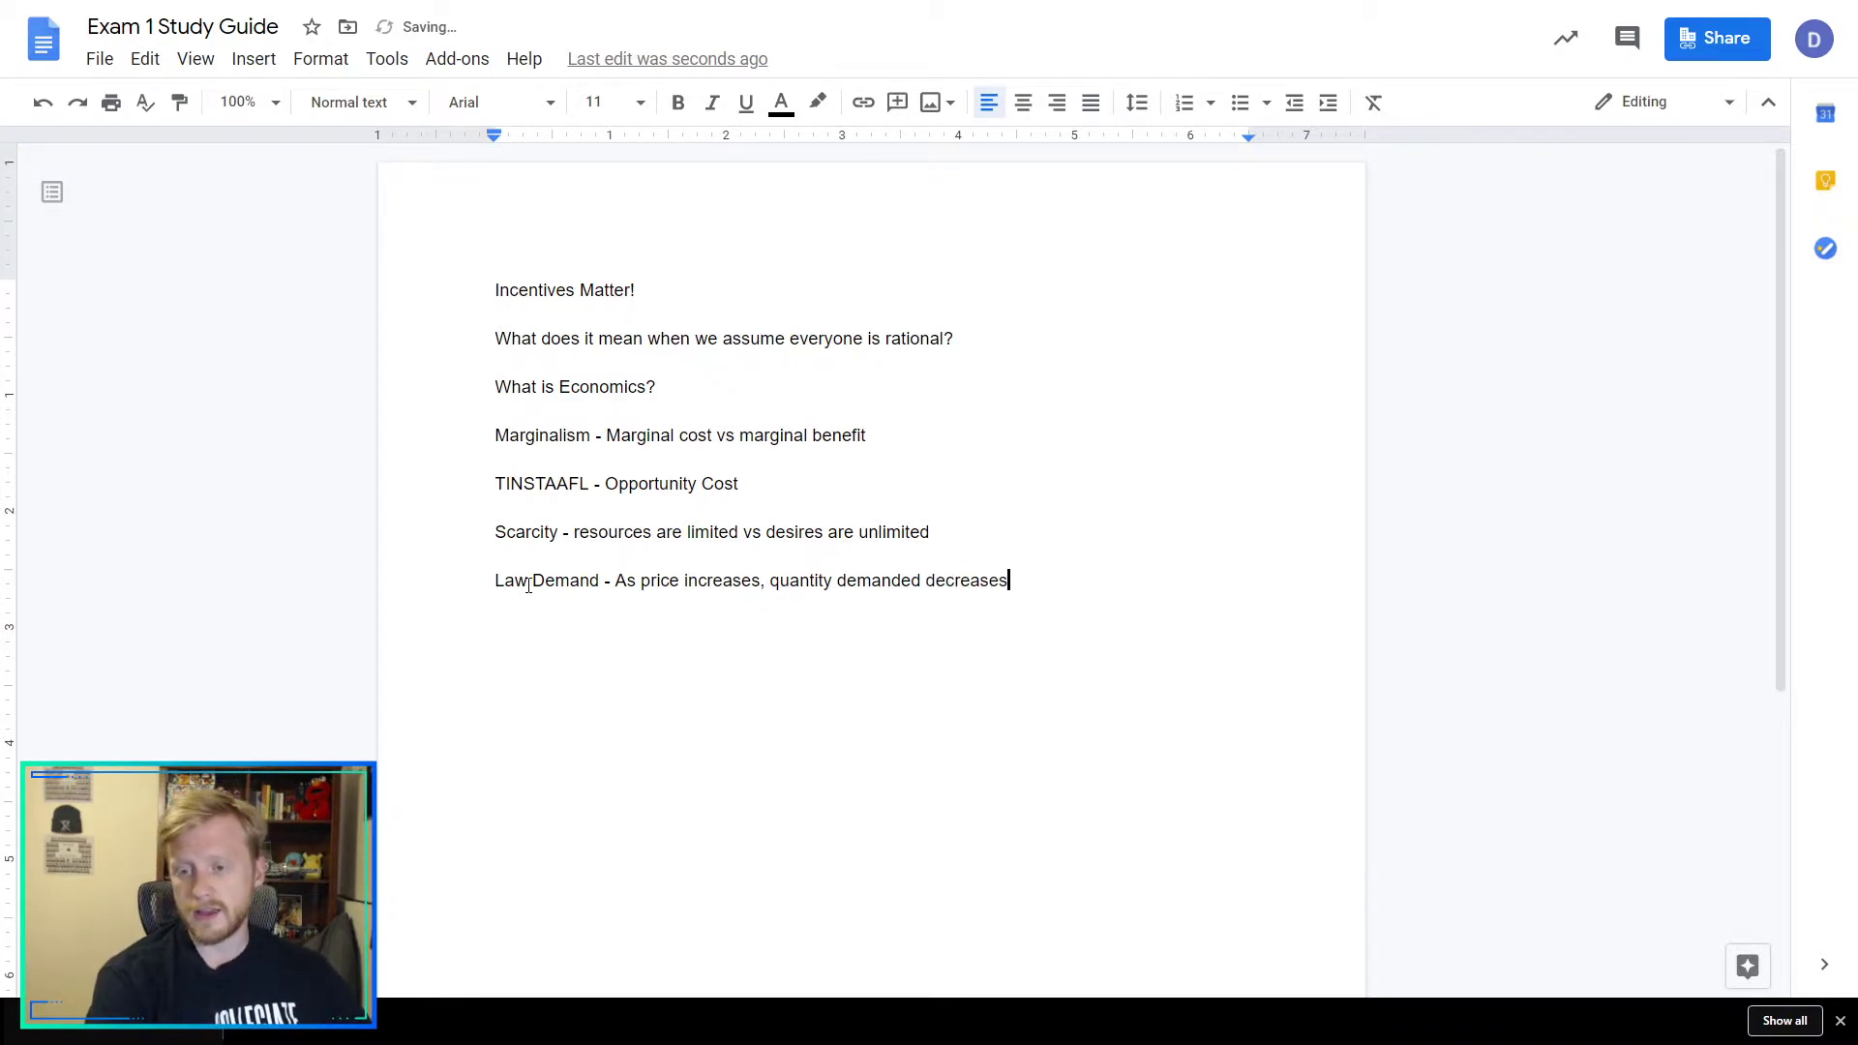
Add an indented line 'As price decreases, quantity demanded increases', then start a new line.
key("Return")
key("Tab")
key("Tab")
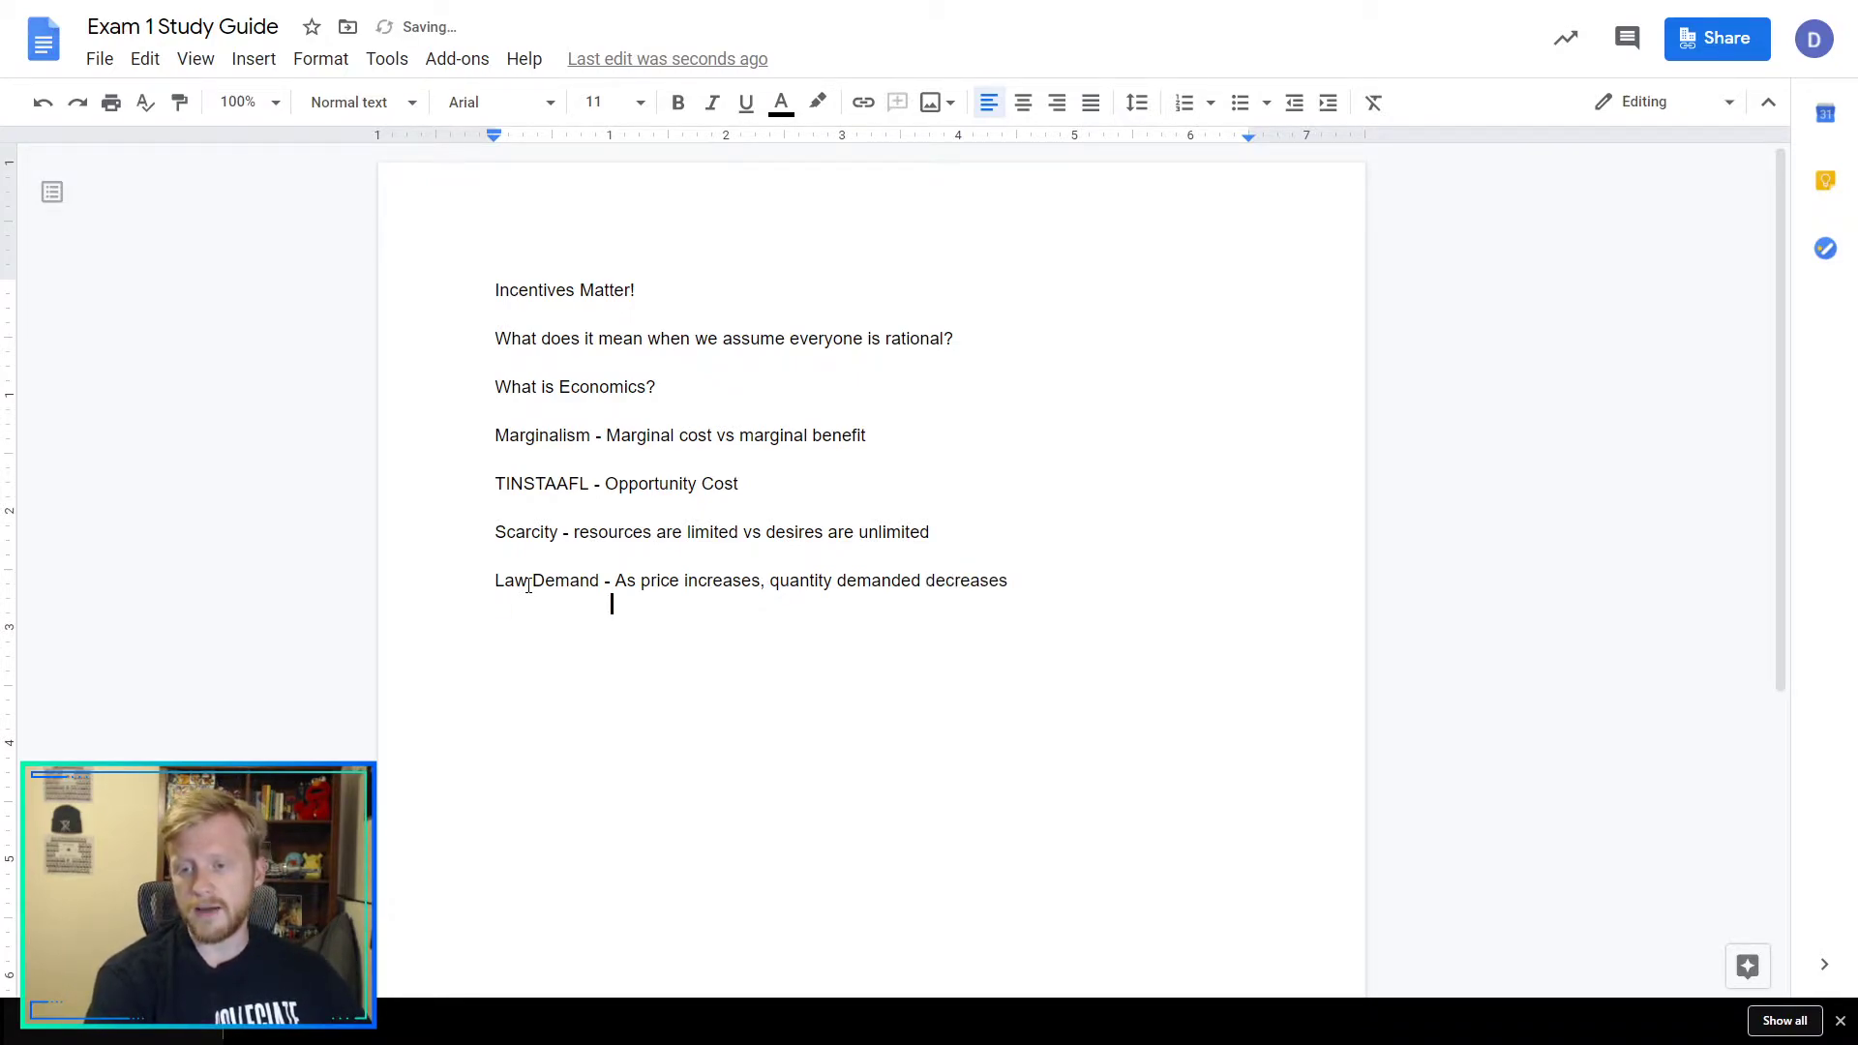
type("As price")
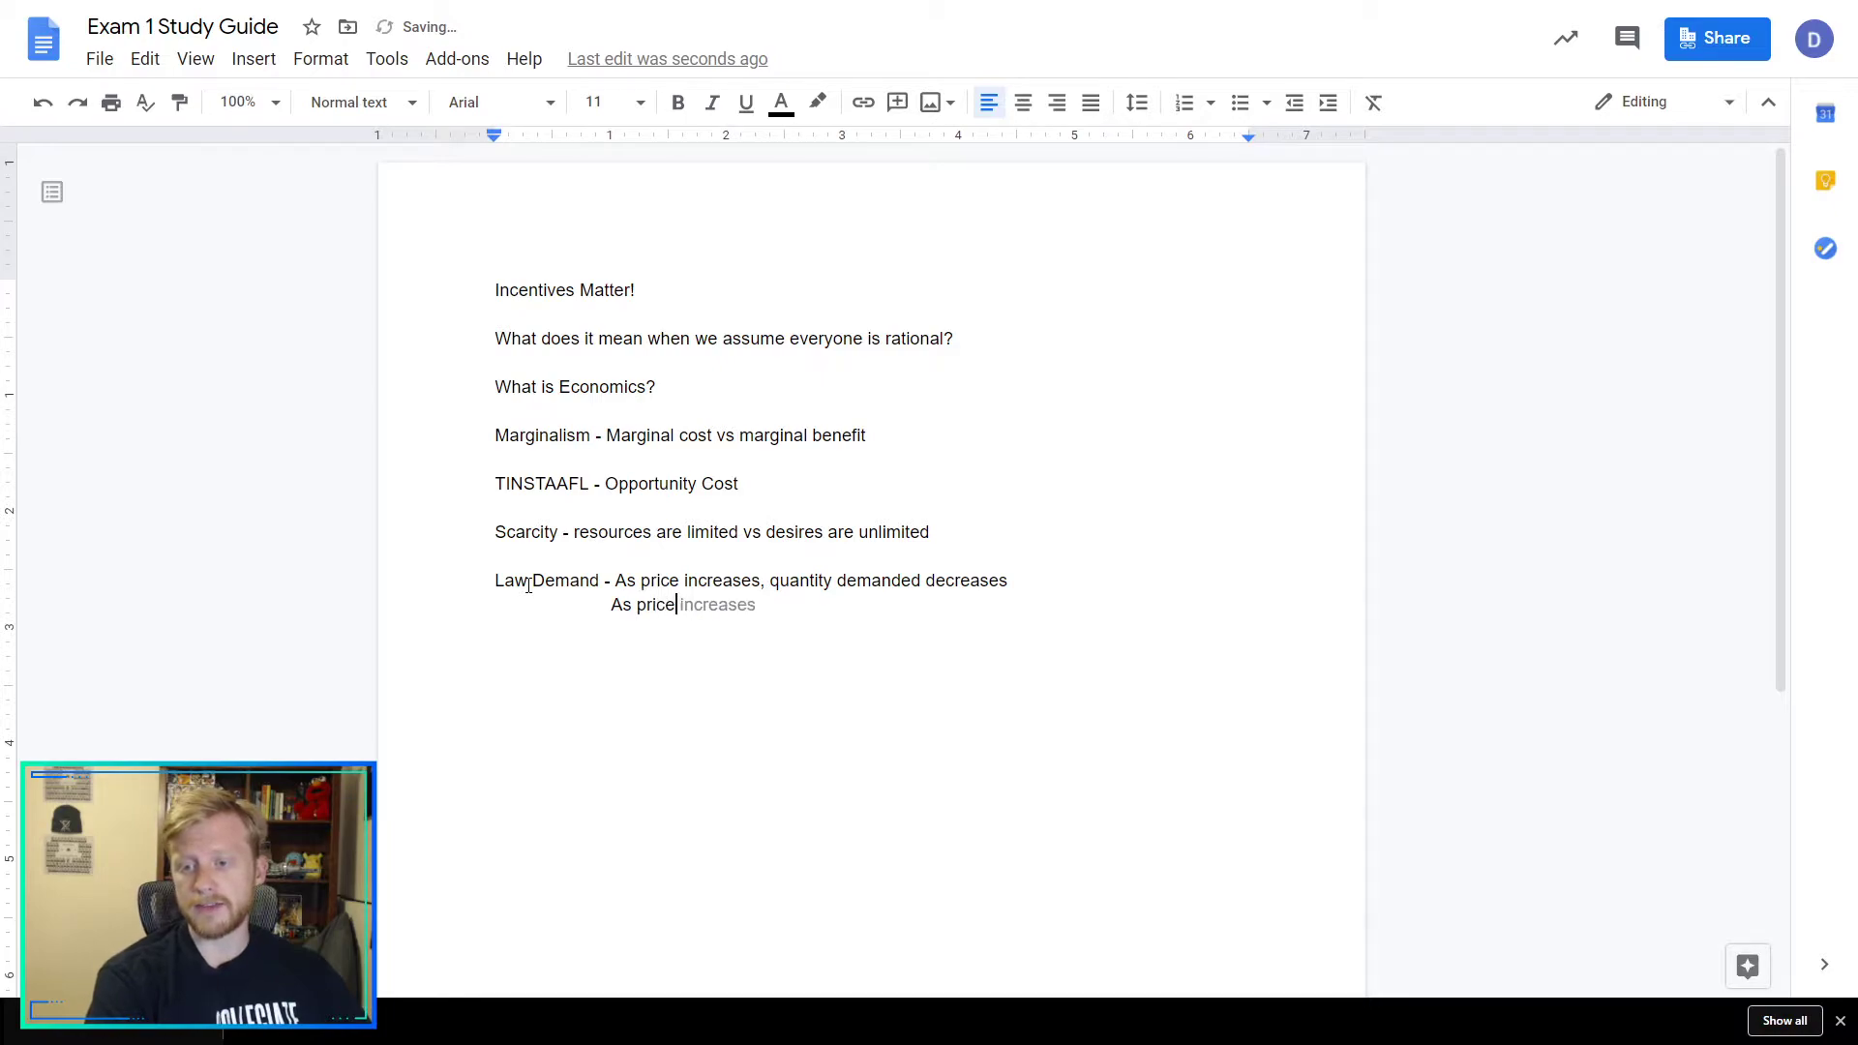
type(" decreases, quan")
key("Tab")
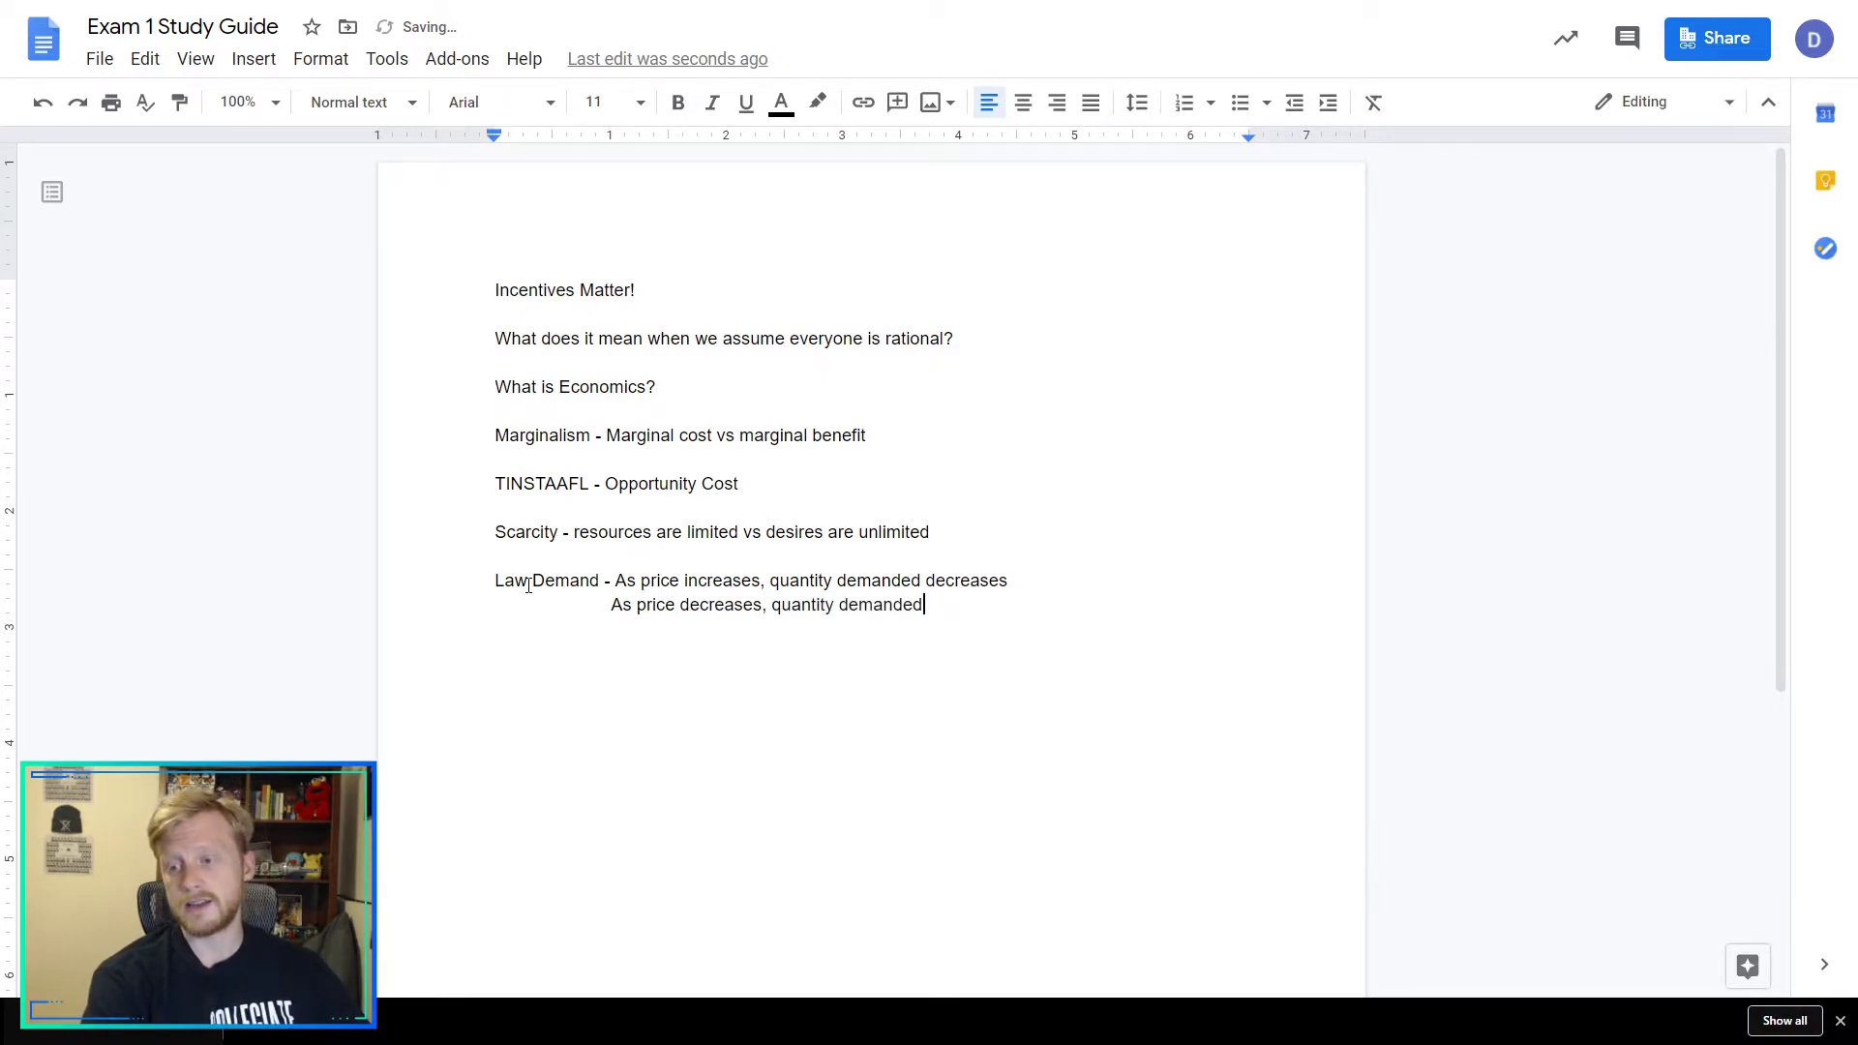
key("BackSpace")
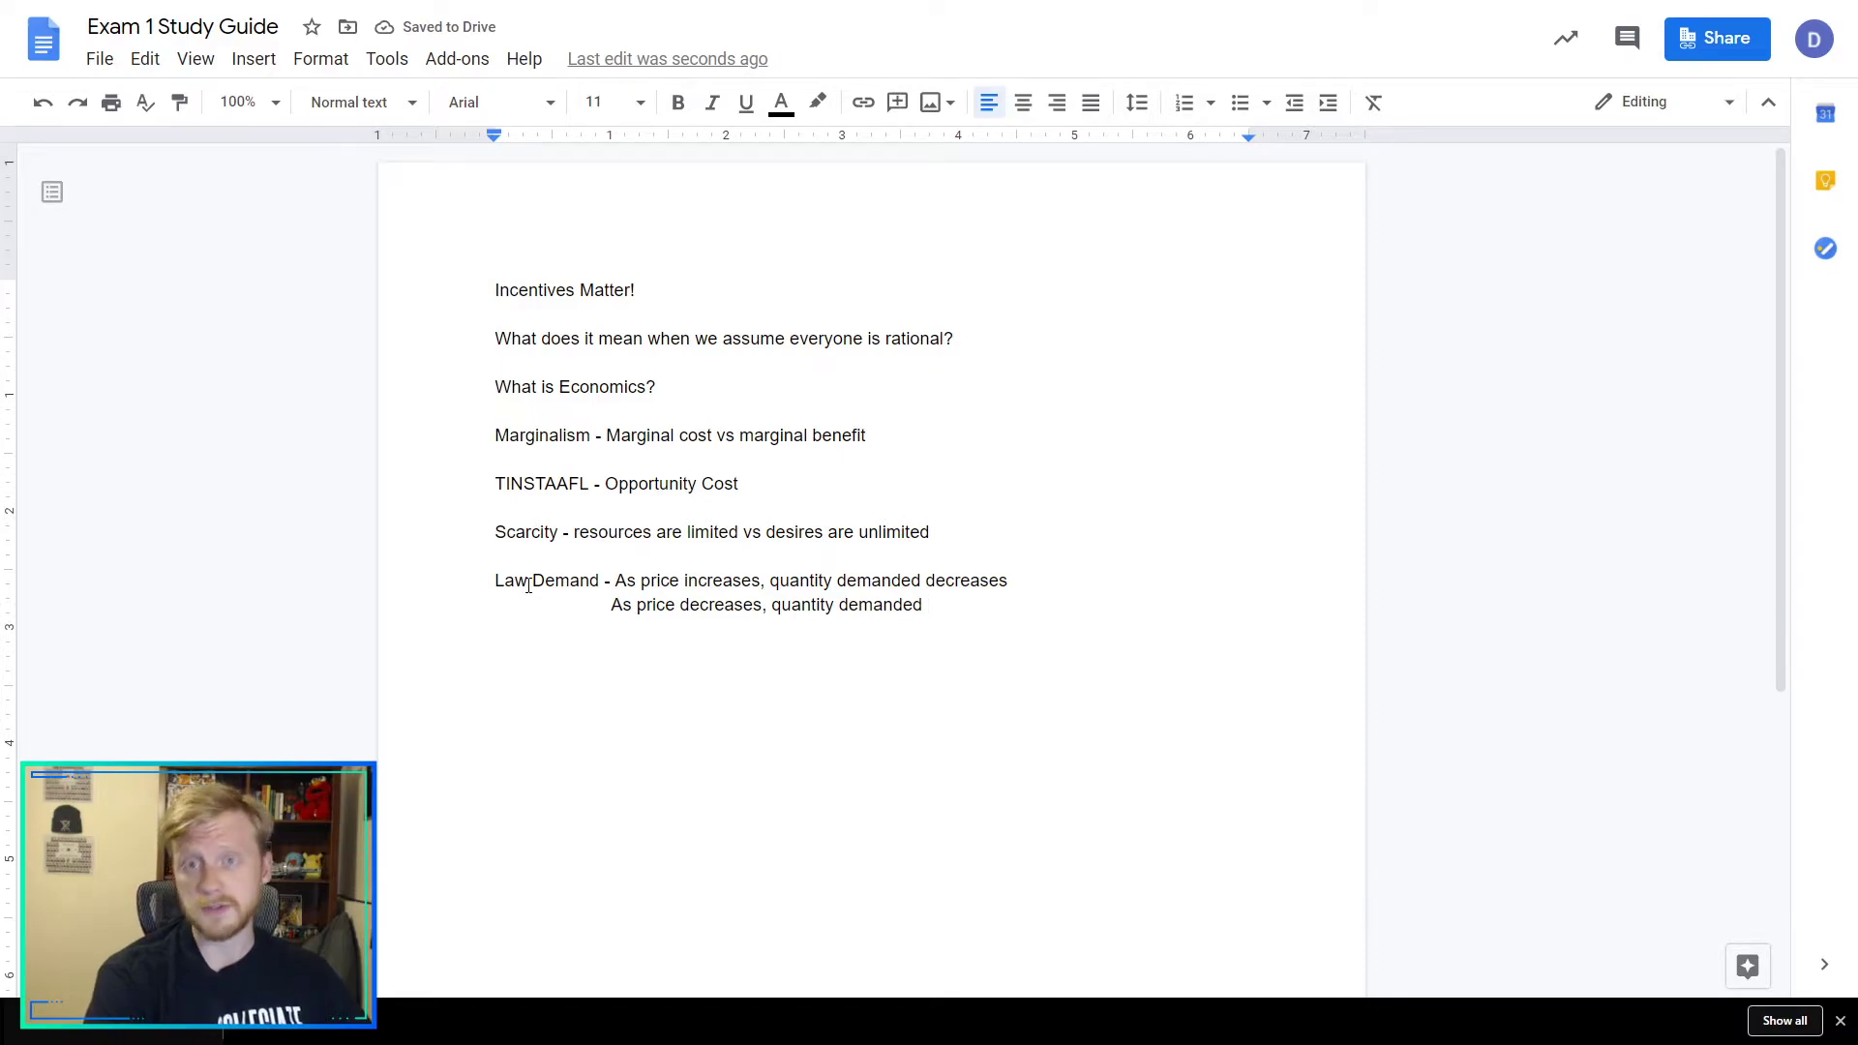
type("increases")
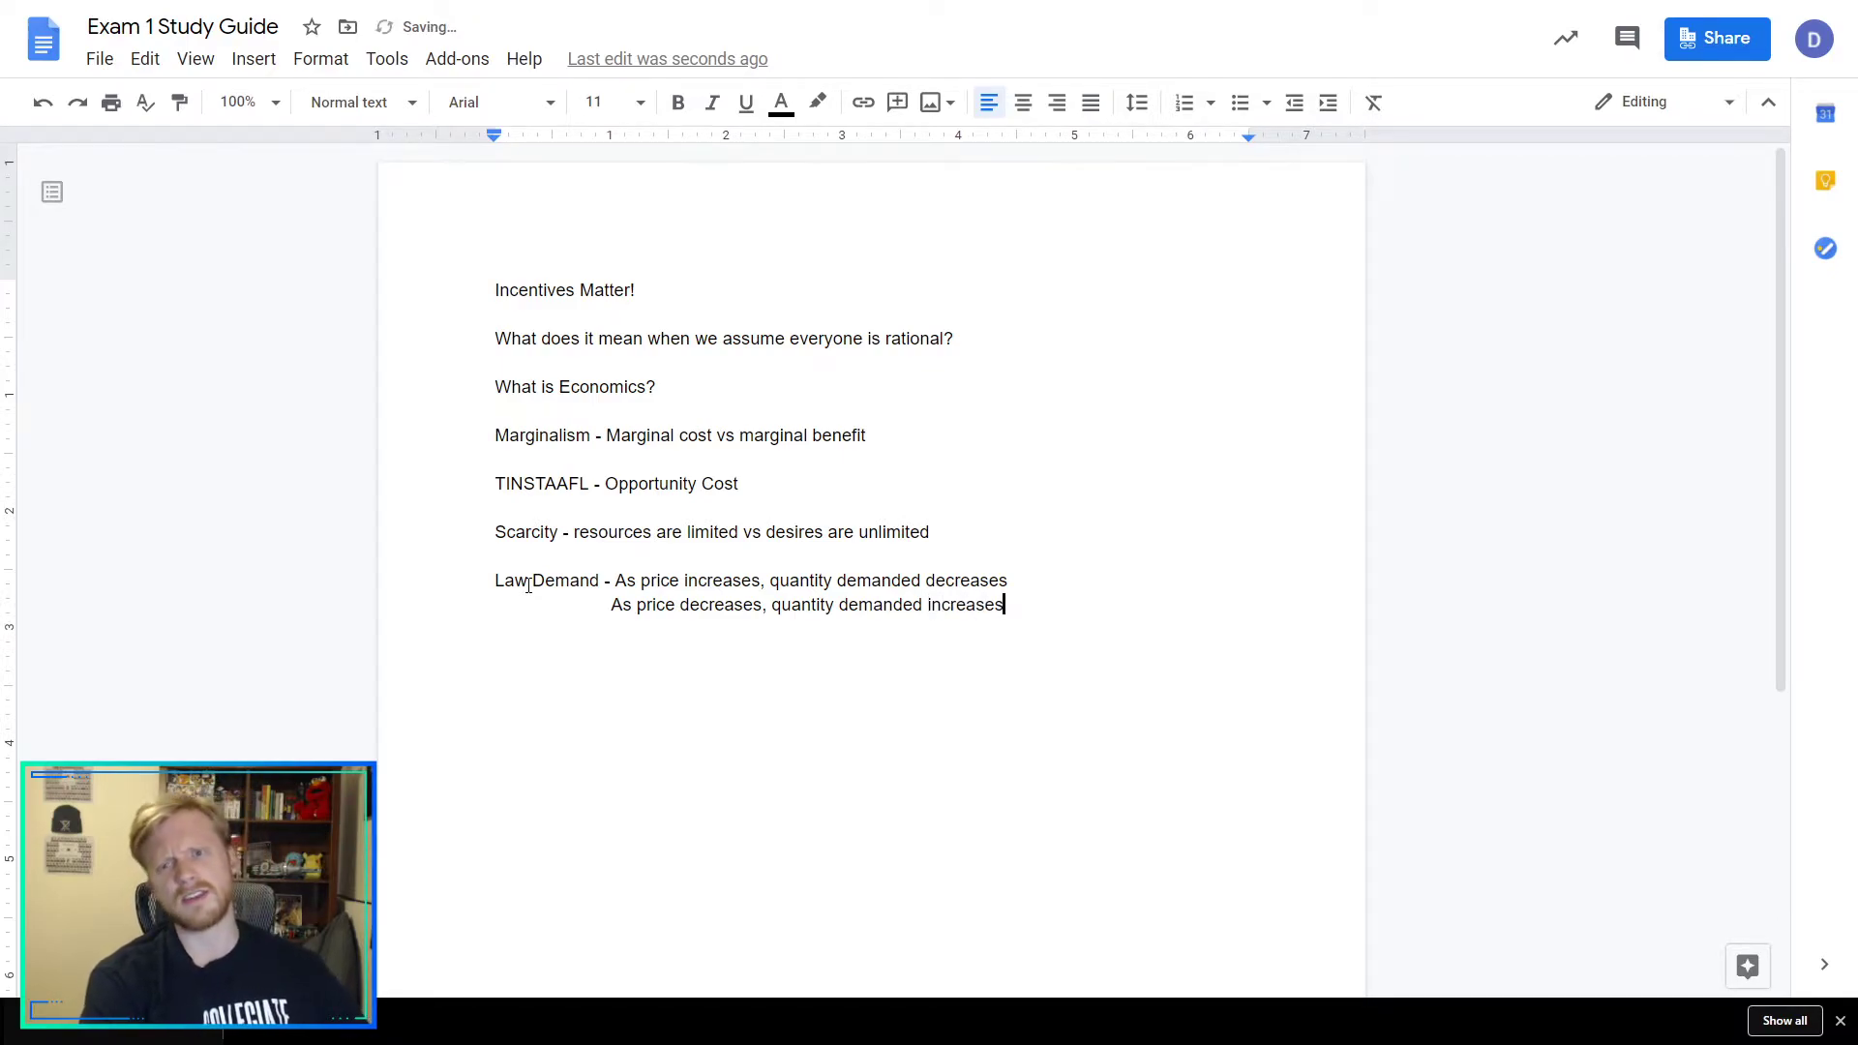
key("Return")
key("Return")
Start a 'Law of Supply' line and insert the missing 'of' into 'Law of Demand'.
type("Law S")
key("BackSpace")
type("of Supply")
left_click(528, 585)
type("of")
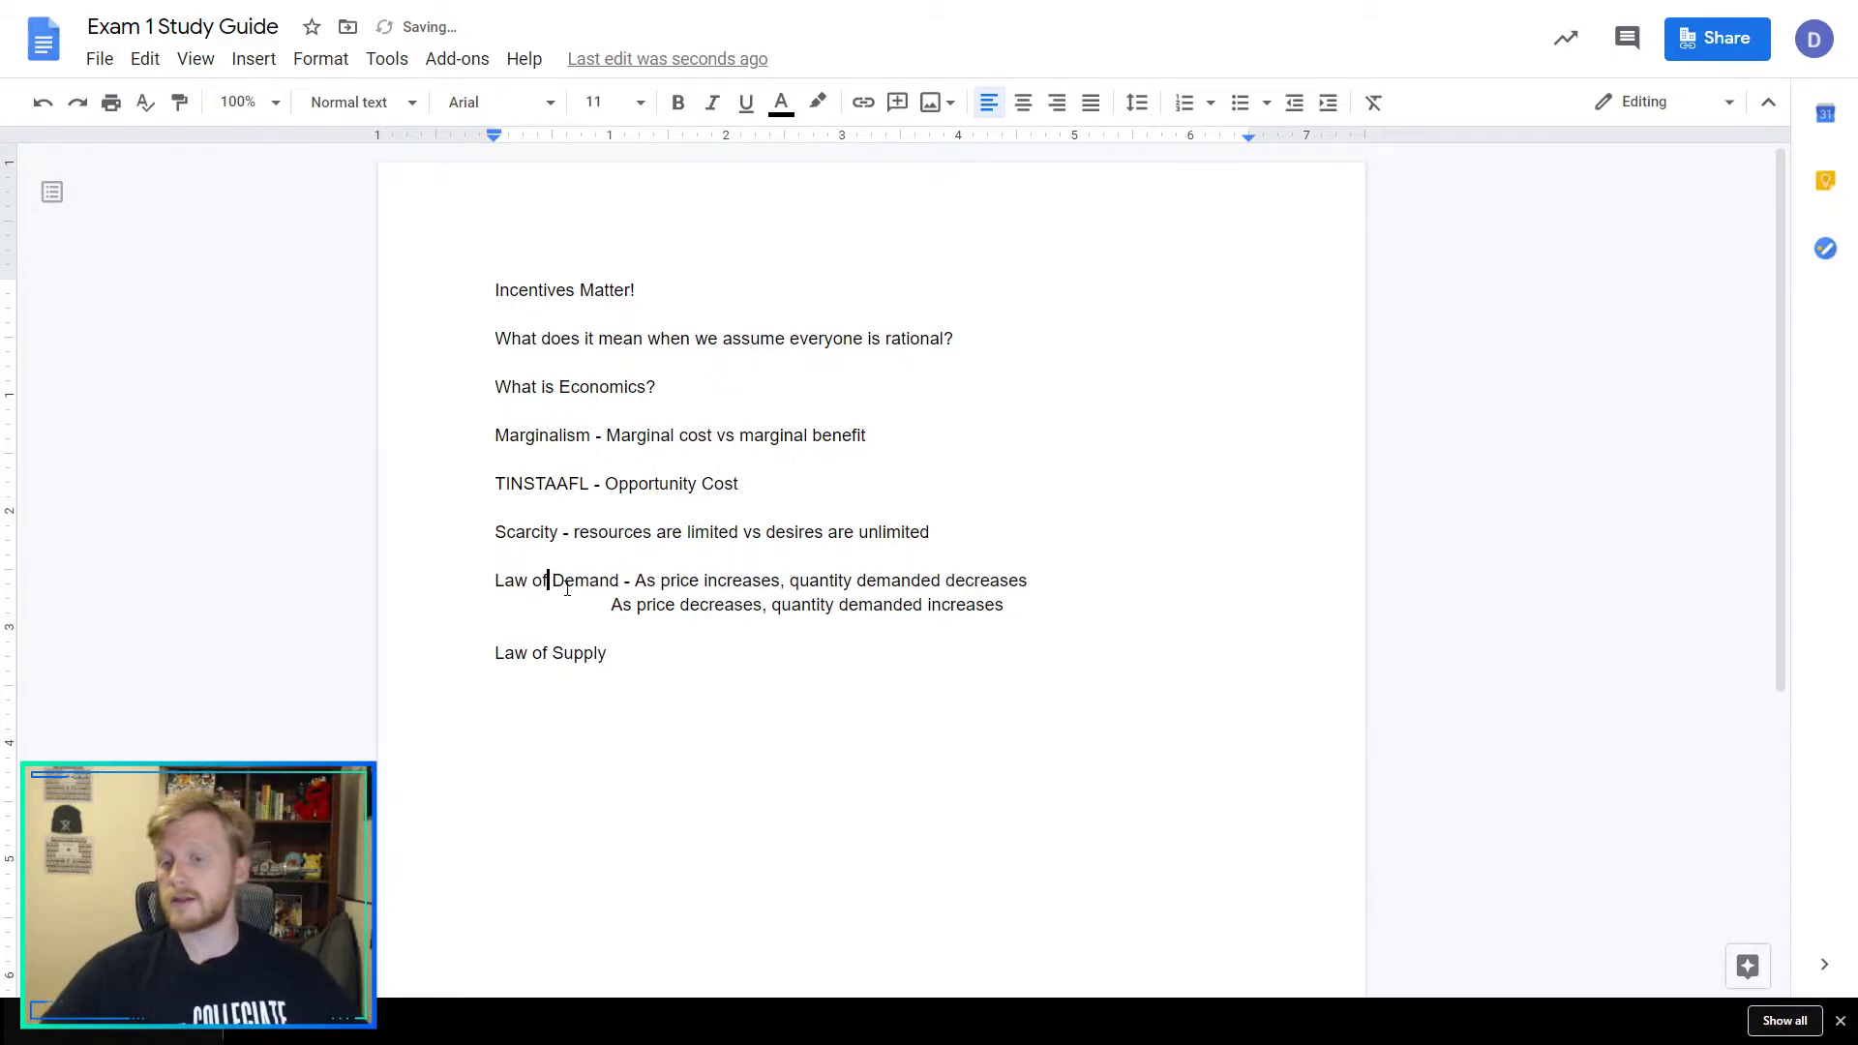
left_click(627, 656)
Continue the supply line with '- As price increases, quantity supplied increases'.
type("- As pri")
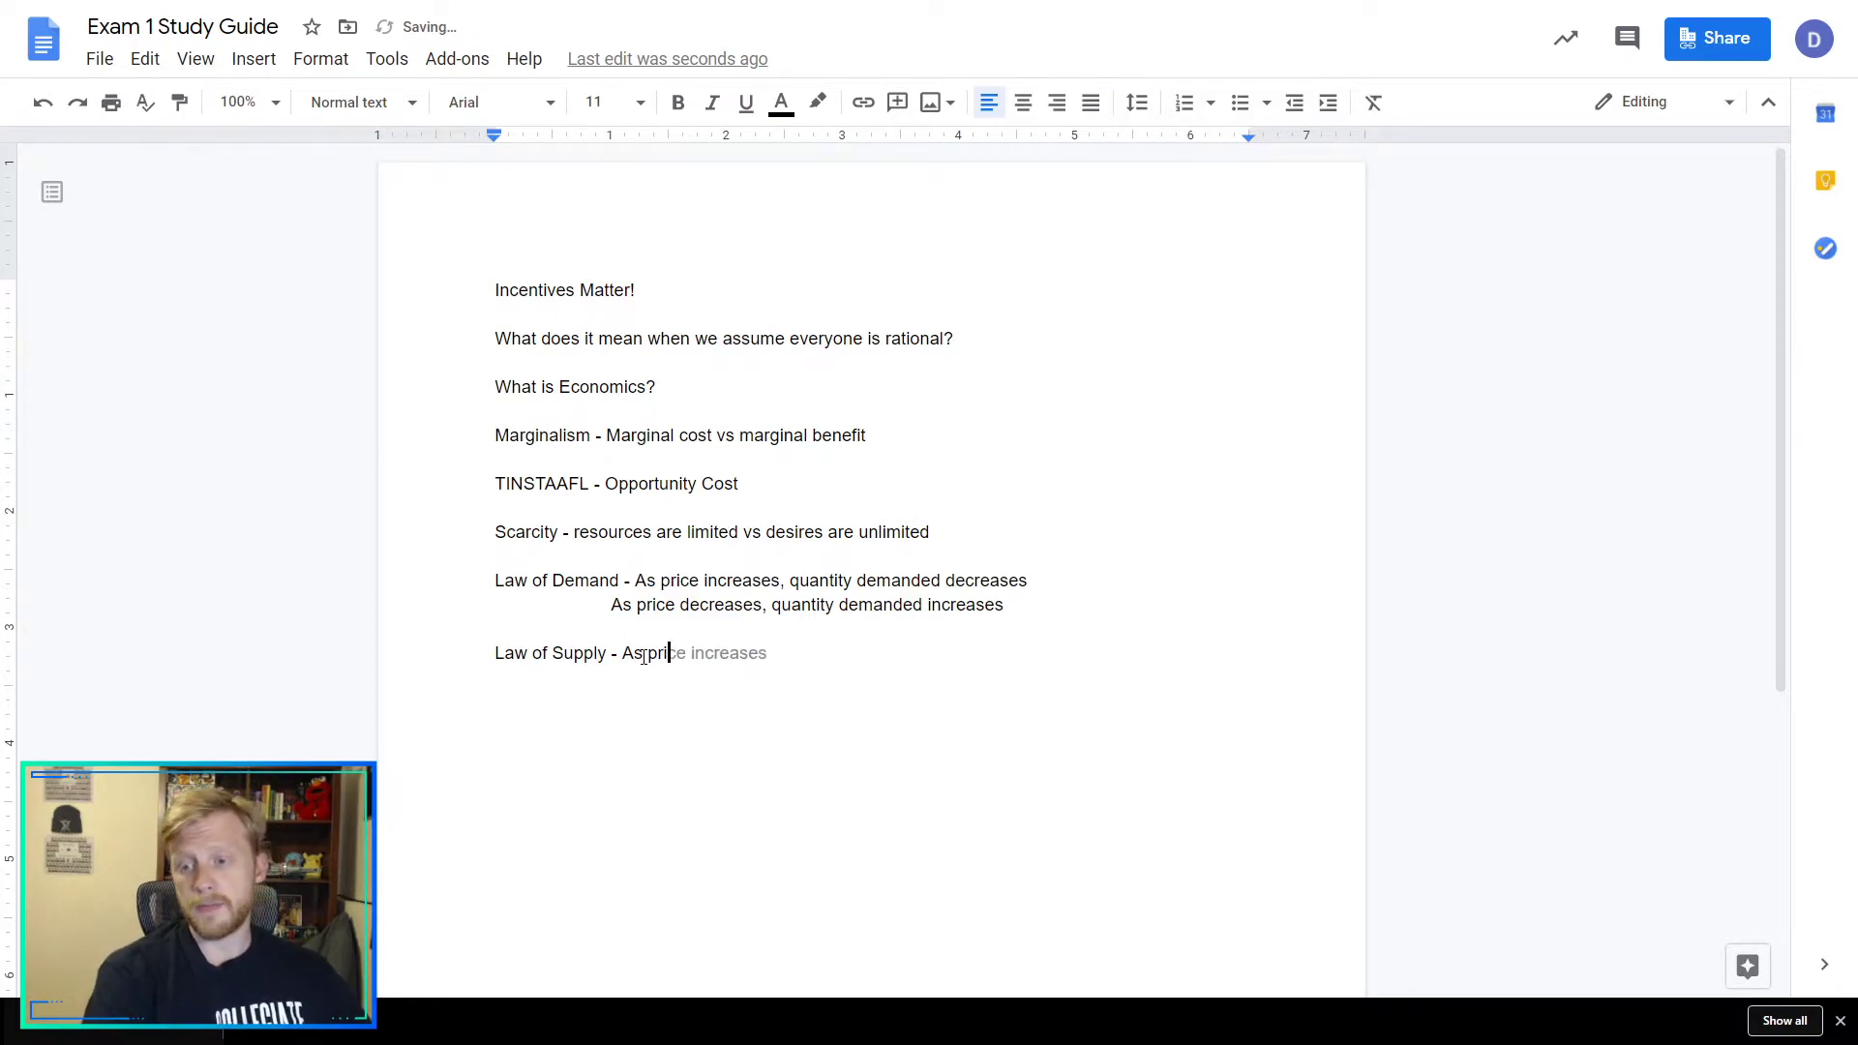
type("ce increases")
key("BackSpace")
key("BackSpace")
key("BackSpace")
key("BackSpace")
key("BackSpace")
key("Tab")
type(",")
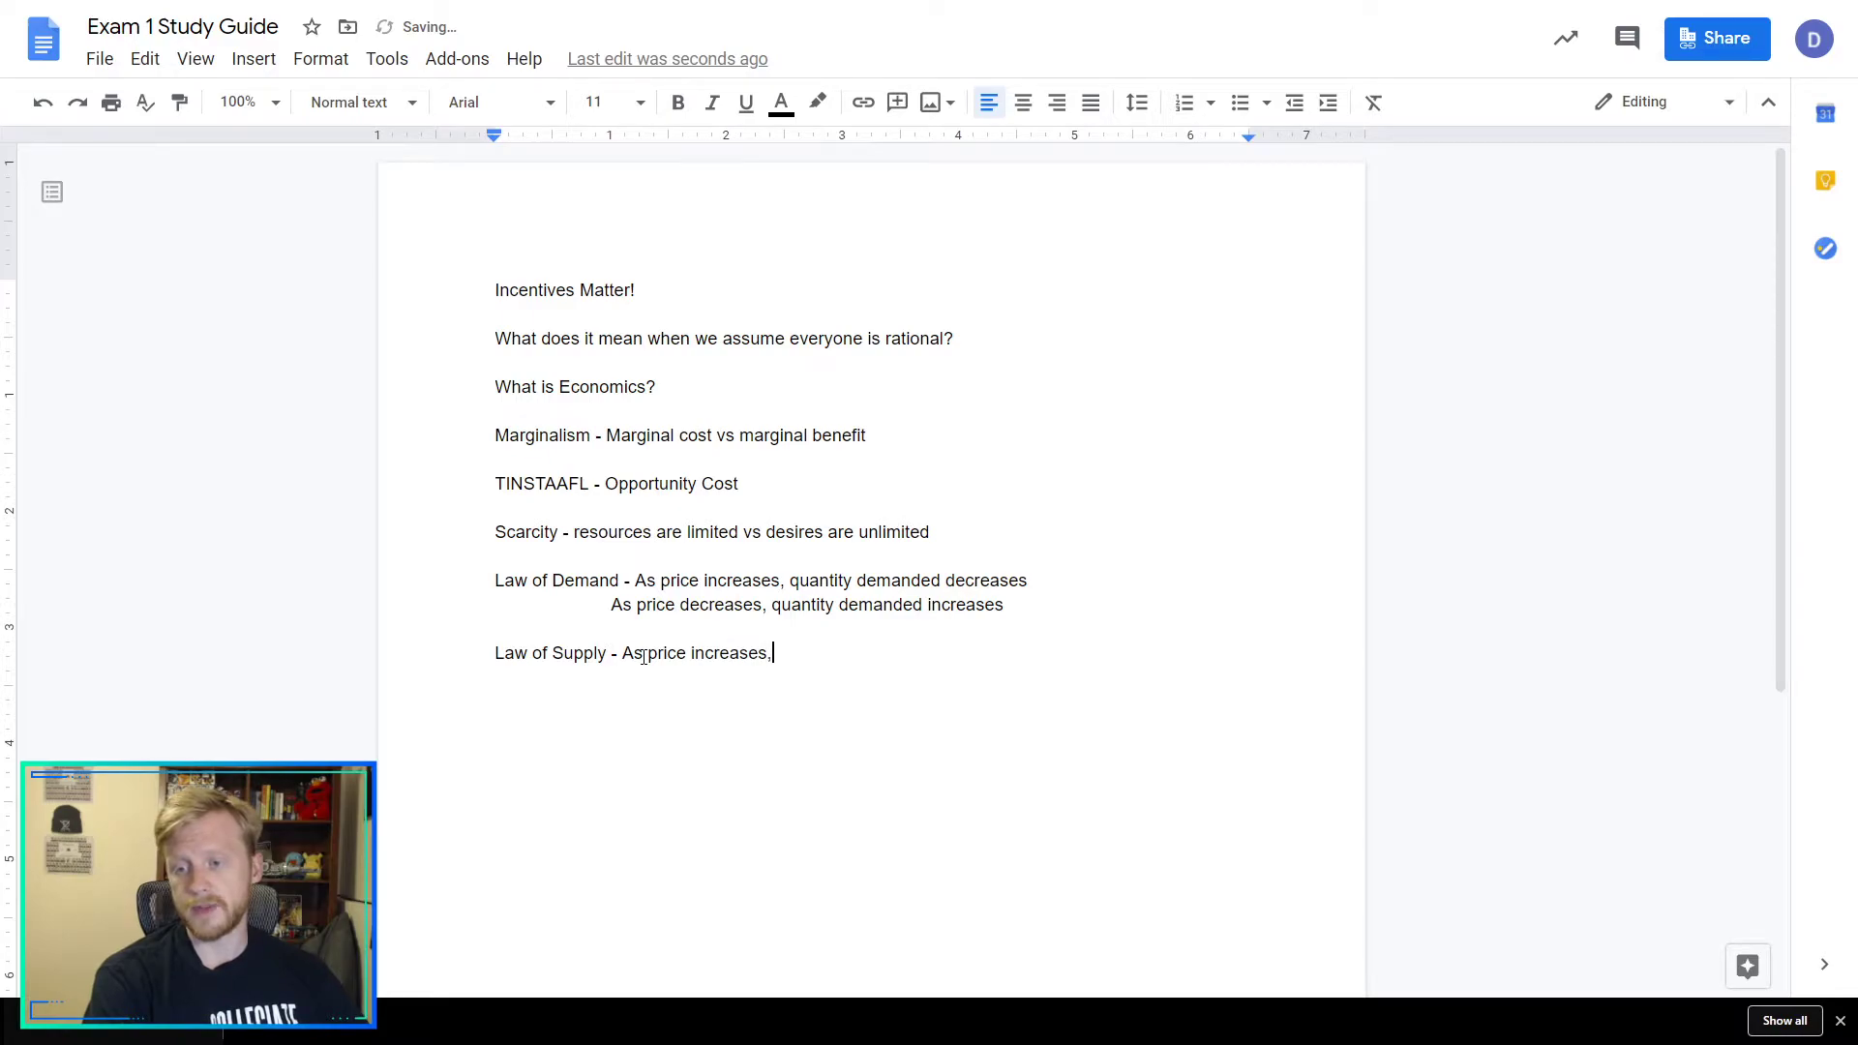
type(" quantity")
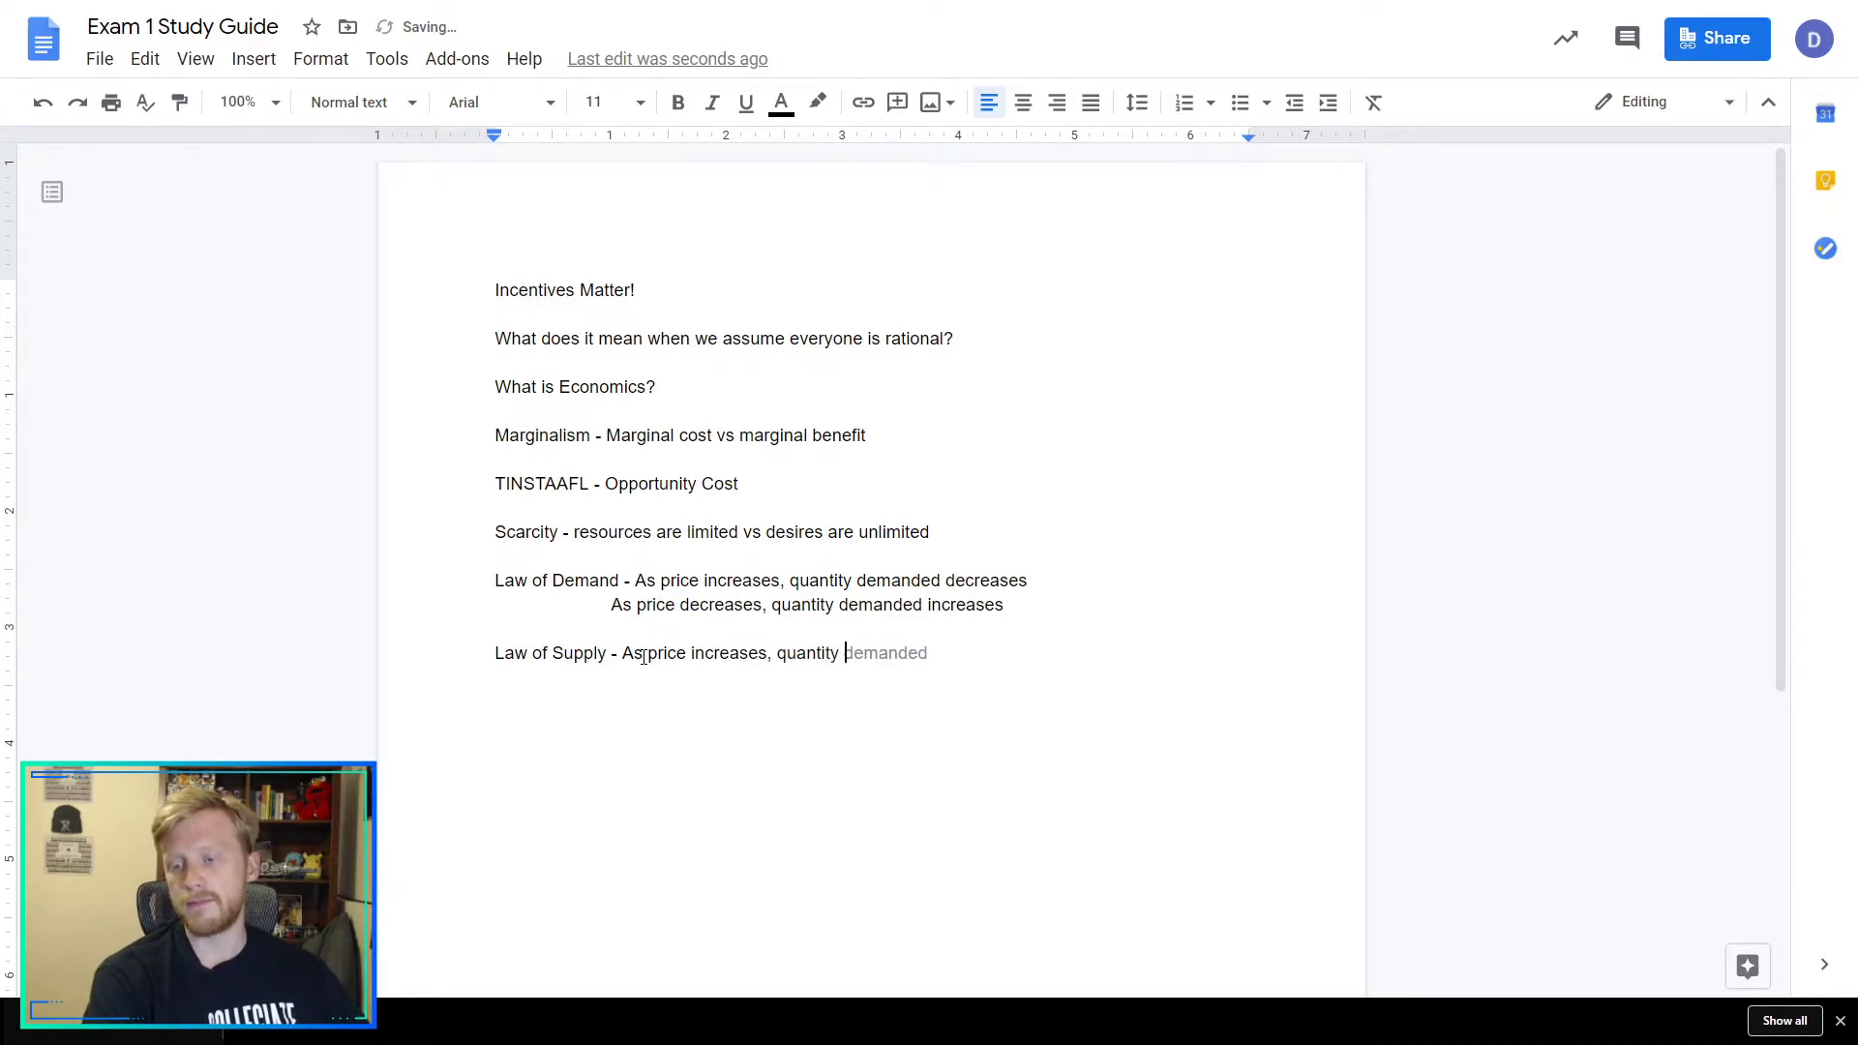
type(" supplied")
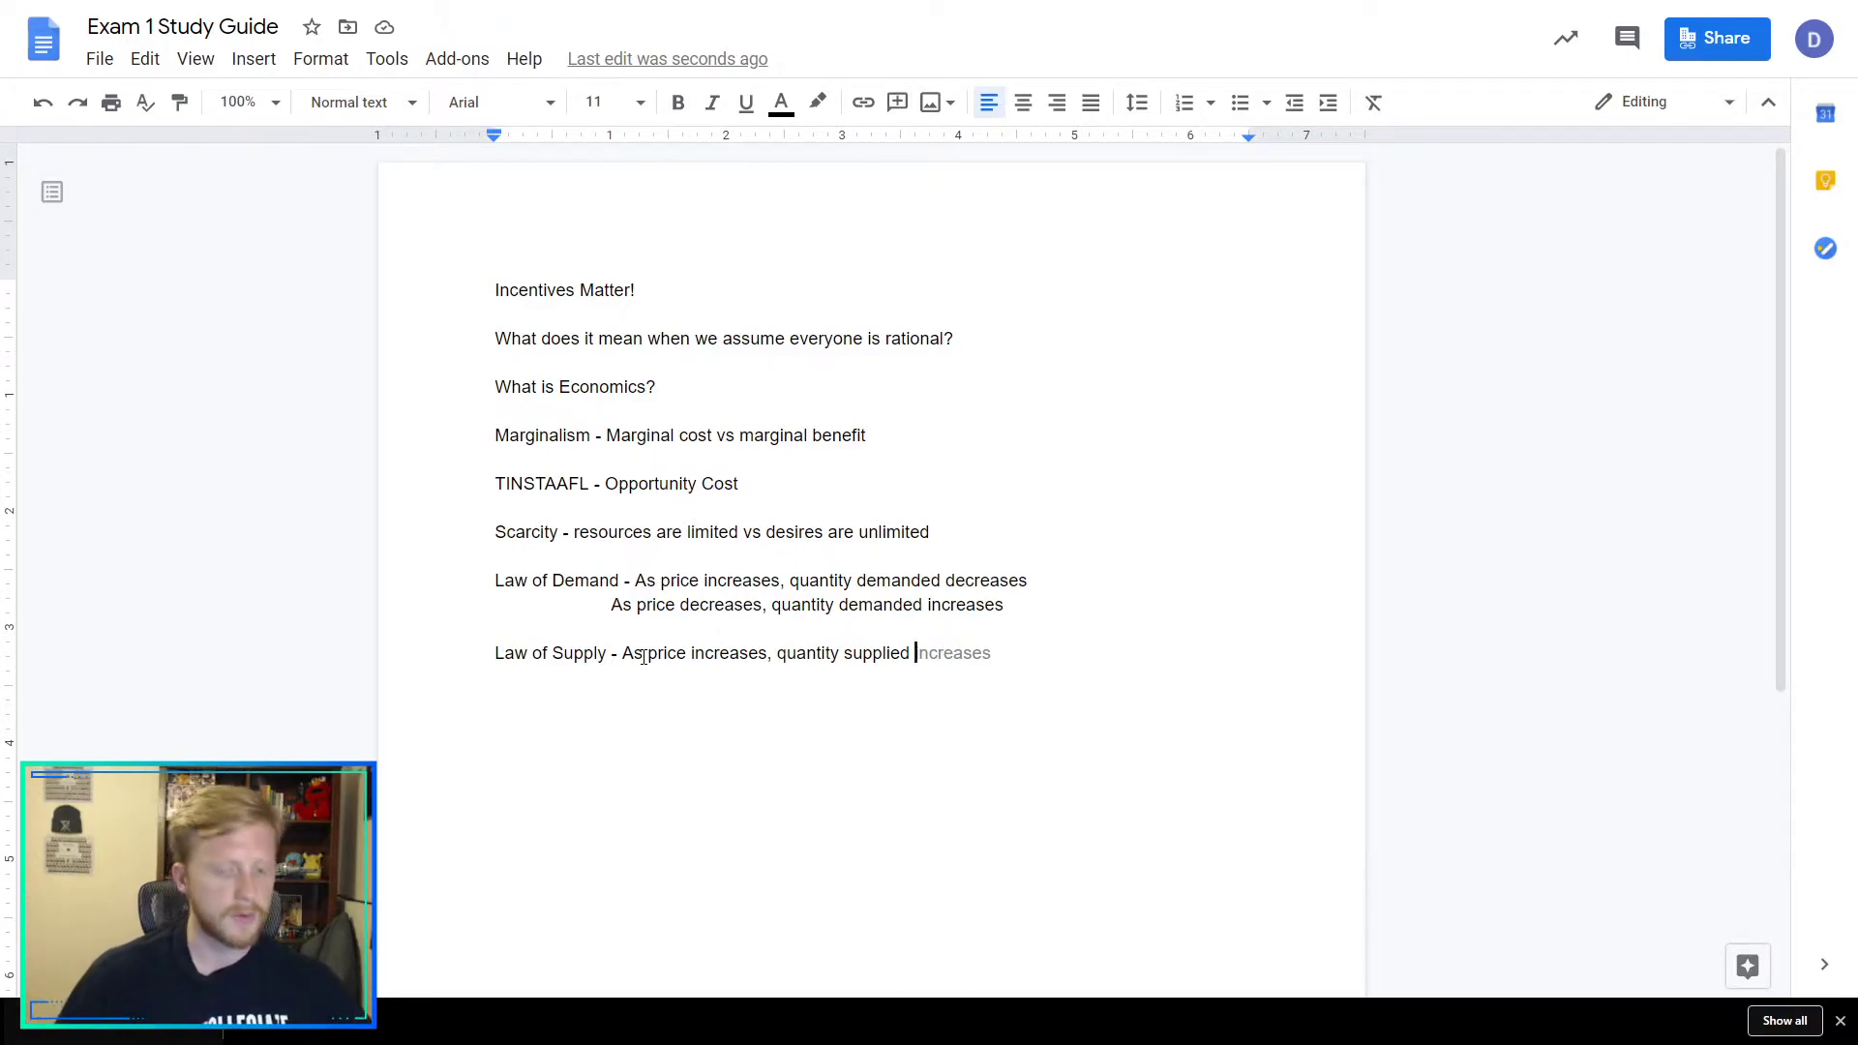
key("Tab")
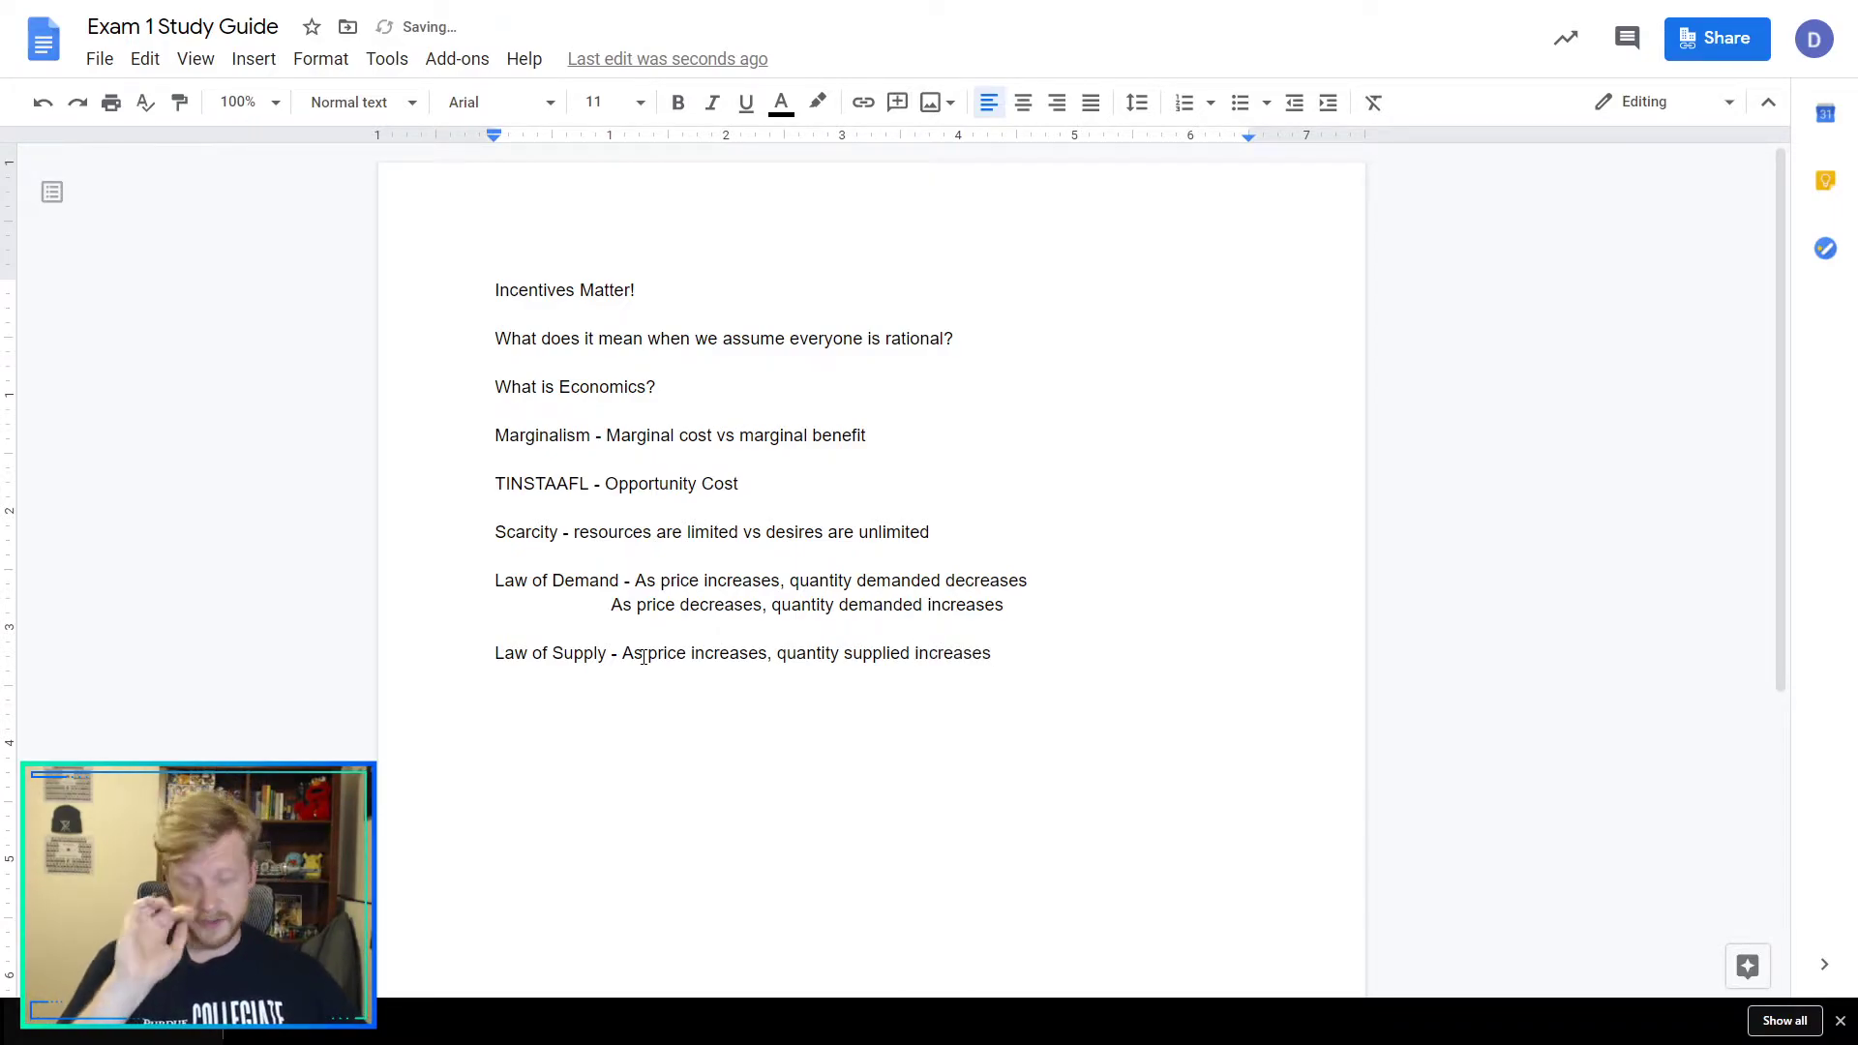
Add an indented line 'As price decreases, quantity supplied decreases'.
key("Return")
key("Tab")
key("Tab")
type("As price")
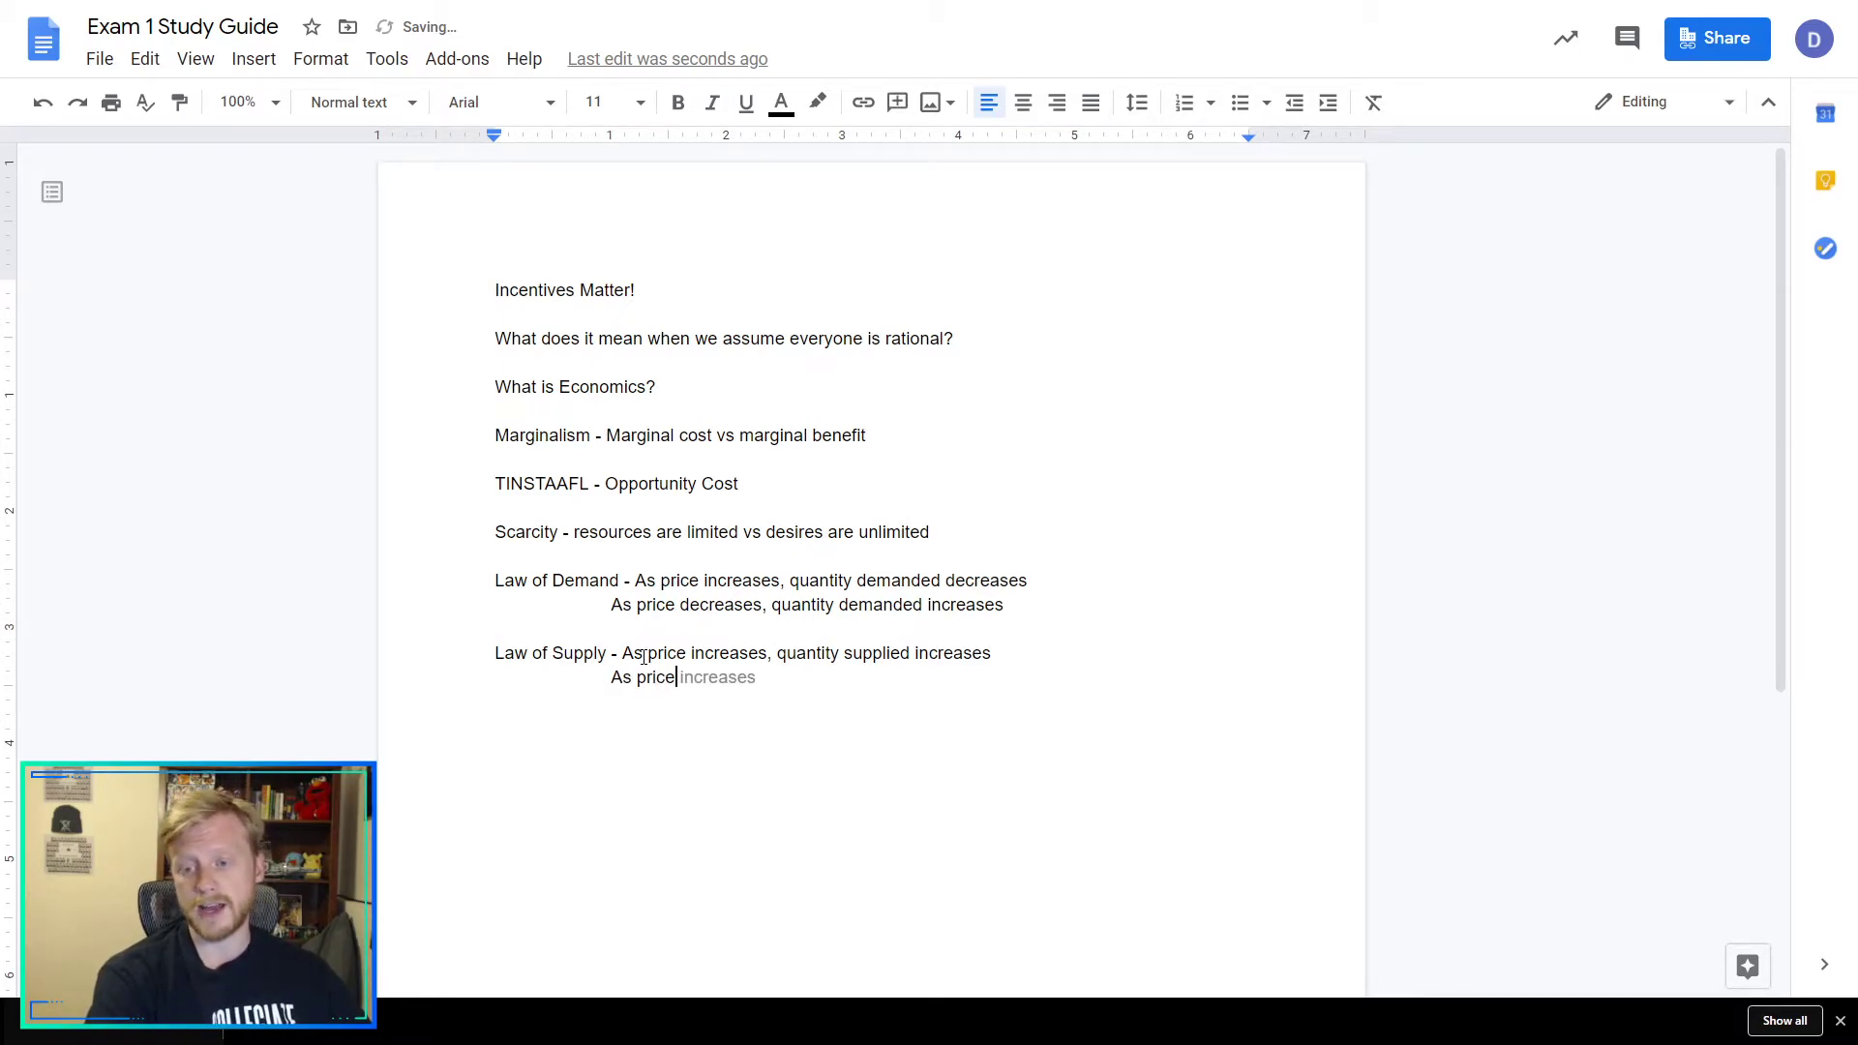
type(" decreases, quantity demanded")
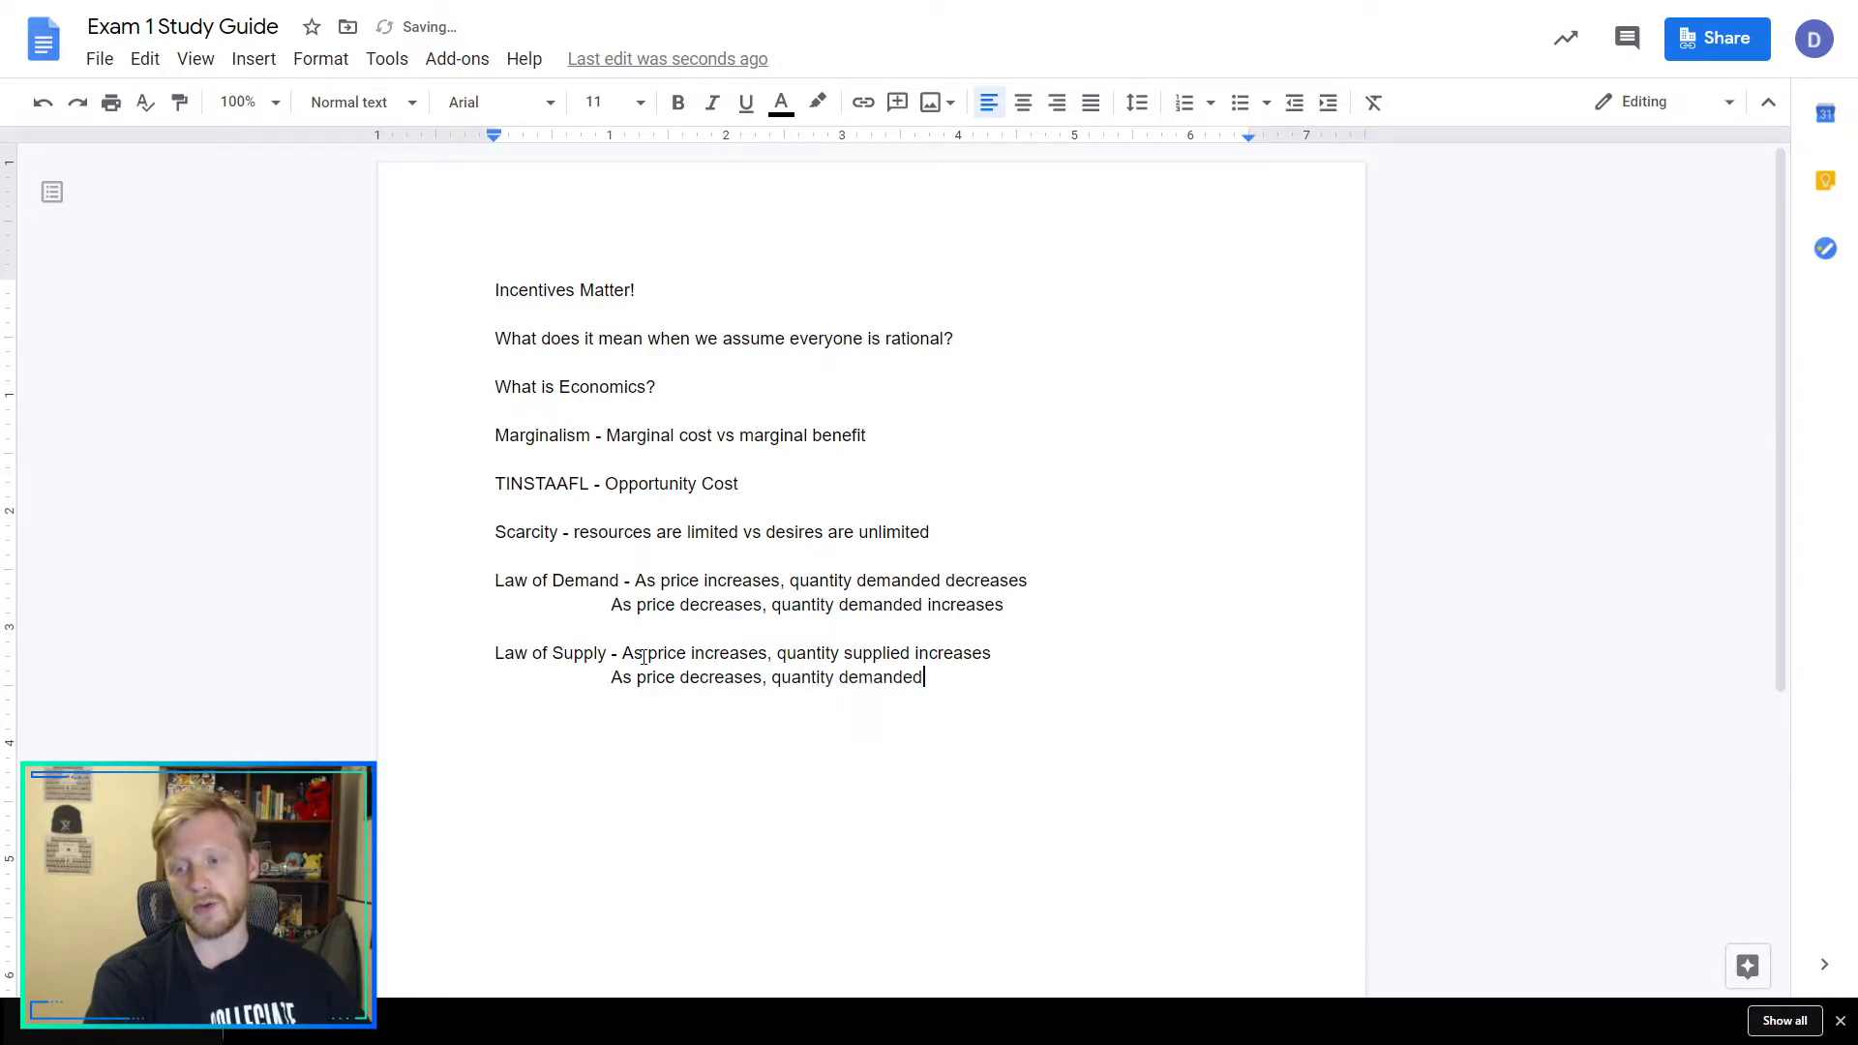
key("BackSpace")
key("BackSpace")
key("BackSpace")
key("BackSpace")
key("BackSpace")
key("BackSpace")
key("BackSpace")
key("BackSpace")
type("su")
key("Tab")
key("BackSpace")
key("BackSpace")
key("BackSpace")
key("BackSpace")
key("BackSpace")
key("BackSpace")
key("BackSpace")
key("BackSpace")
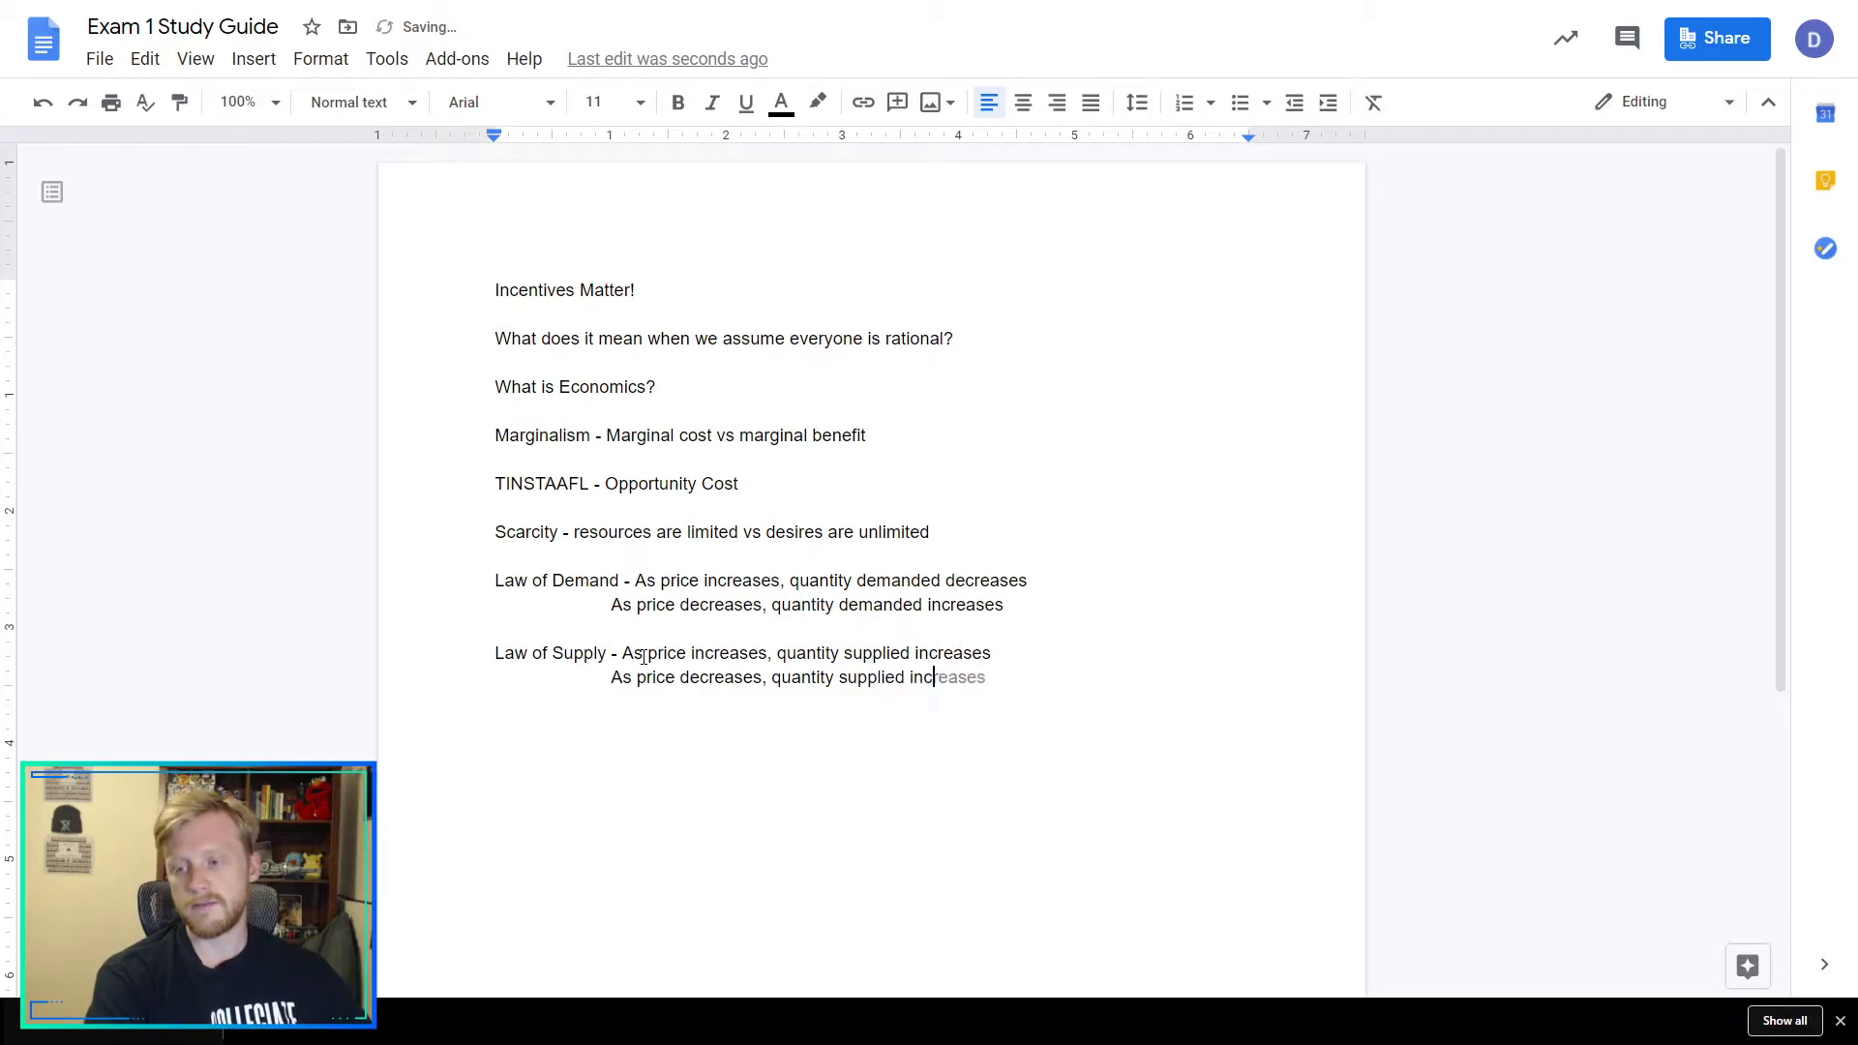
key("BackSpace")
type("decreases")
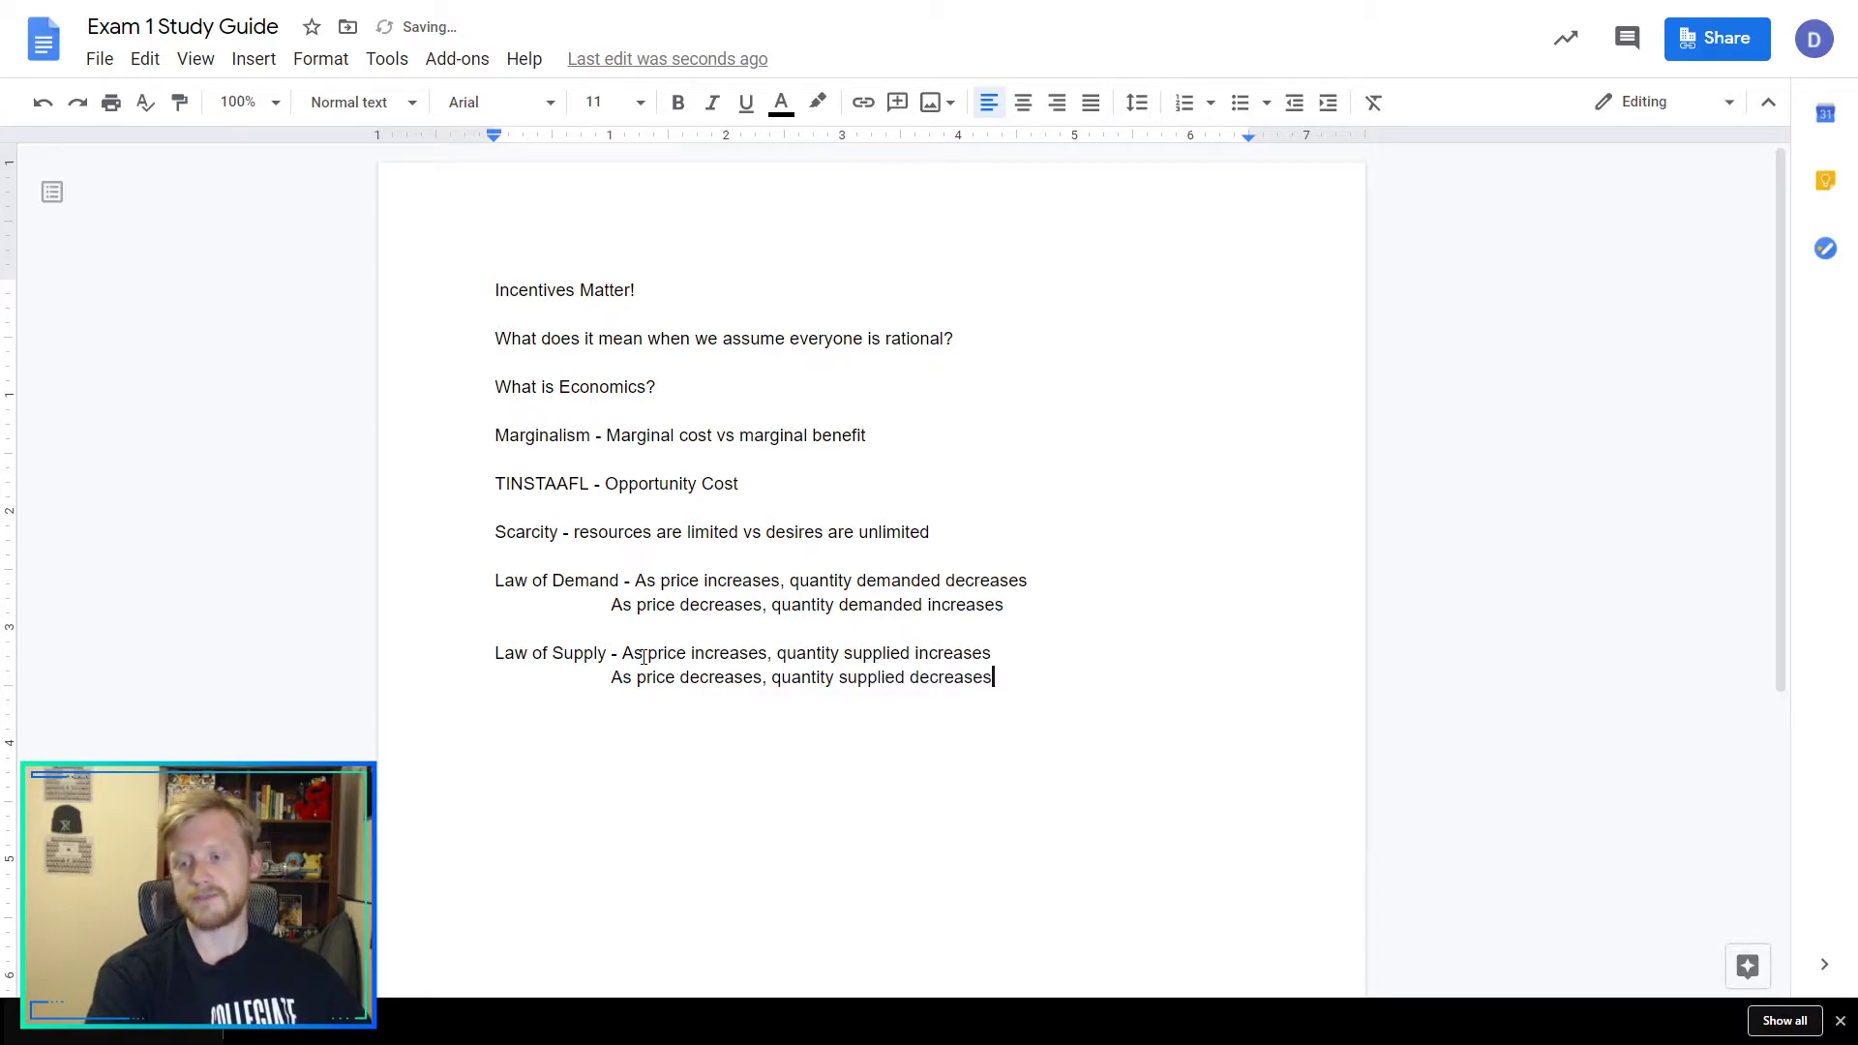
left_click_drag(1007, 675, 620, 658)
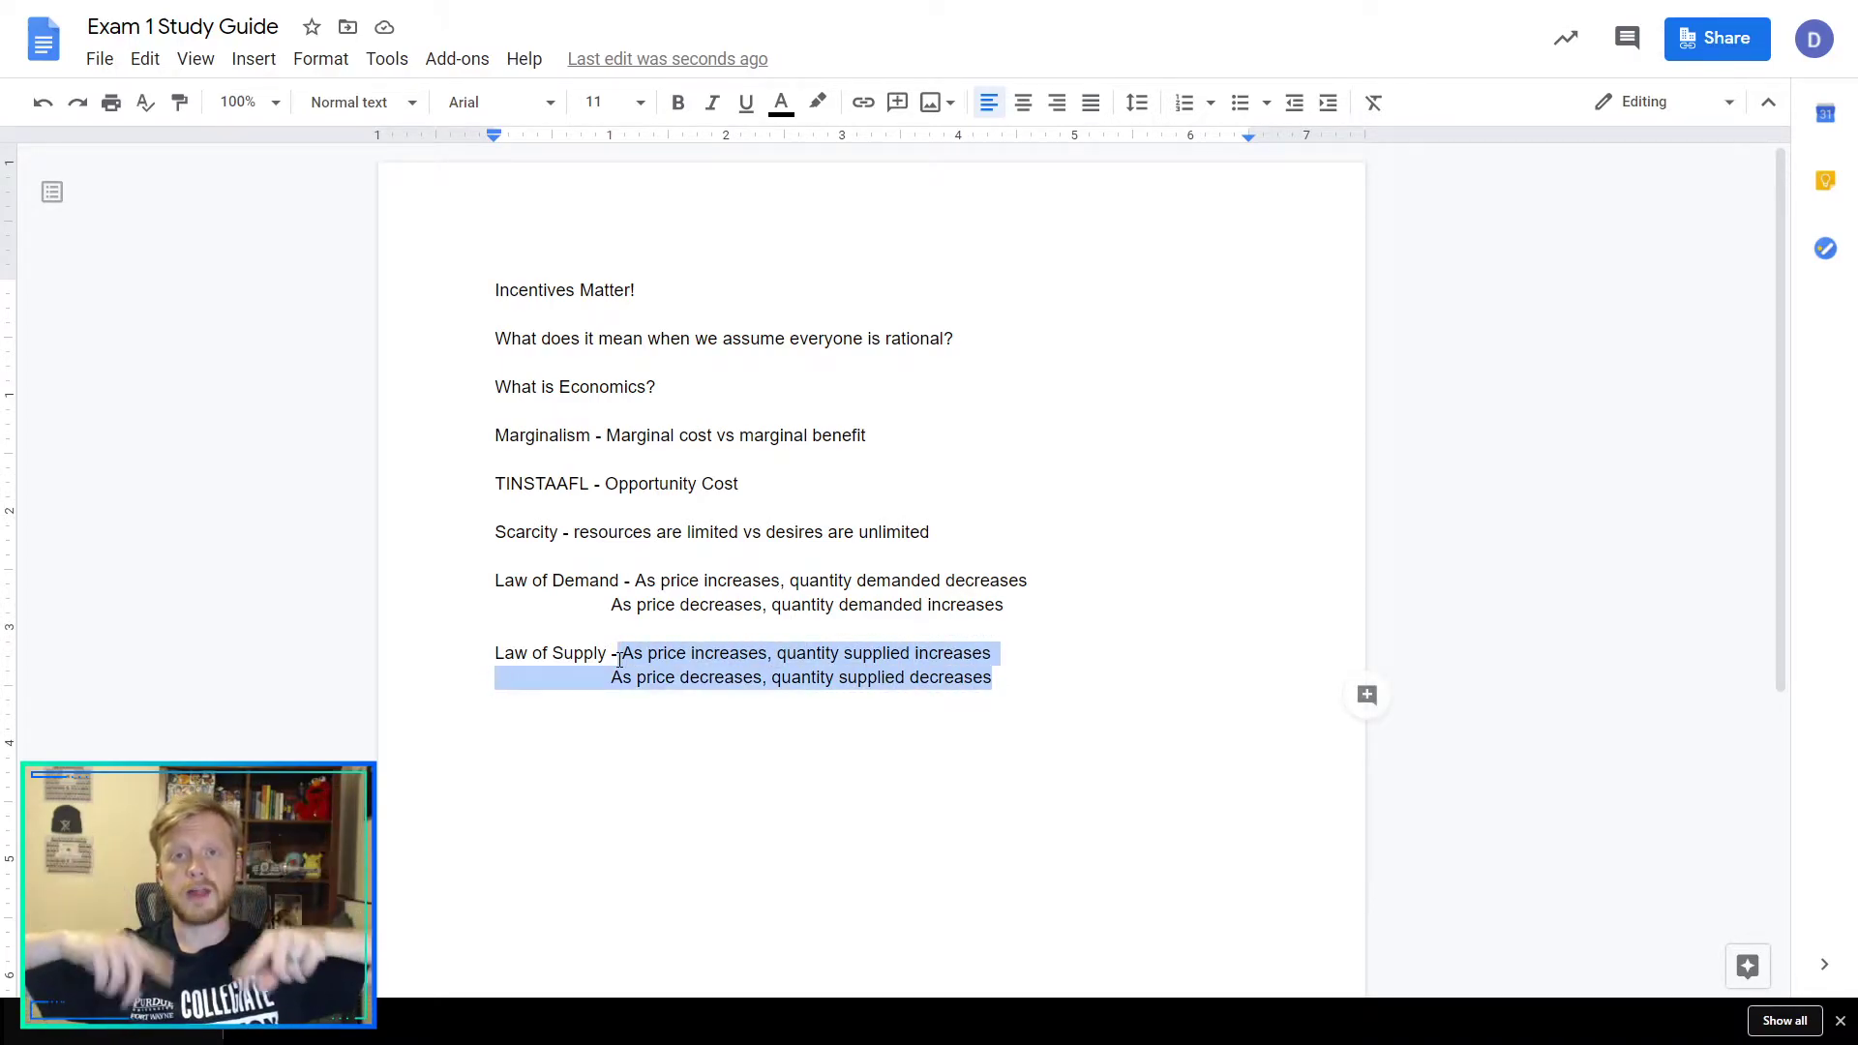
left_click_drag(1004, 605, 635, 584)
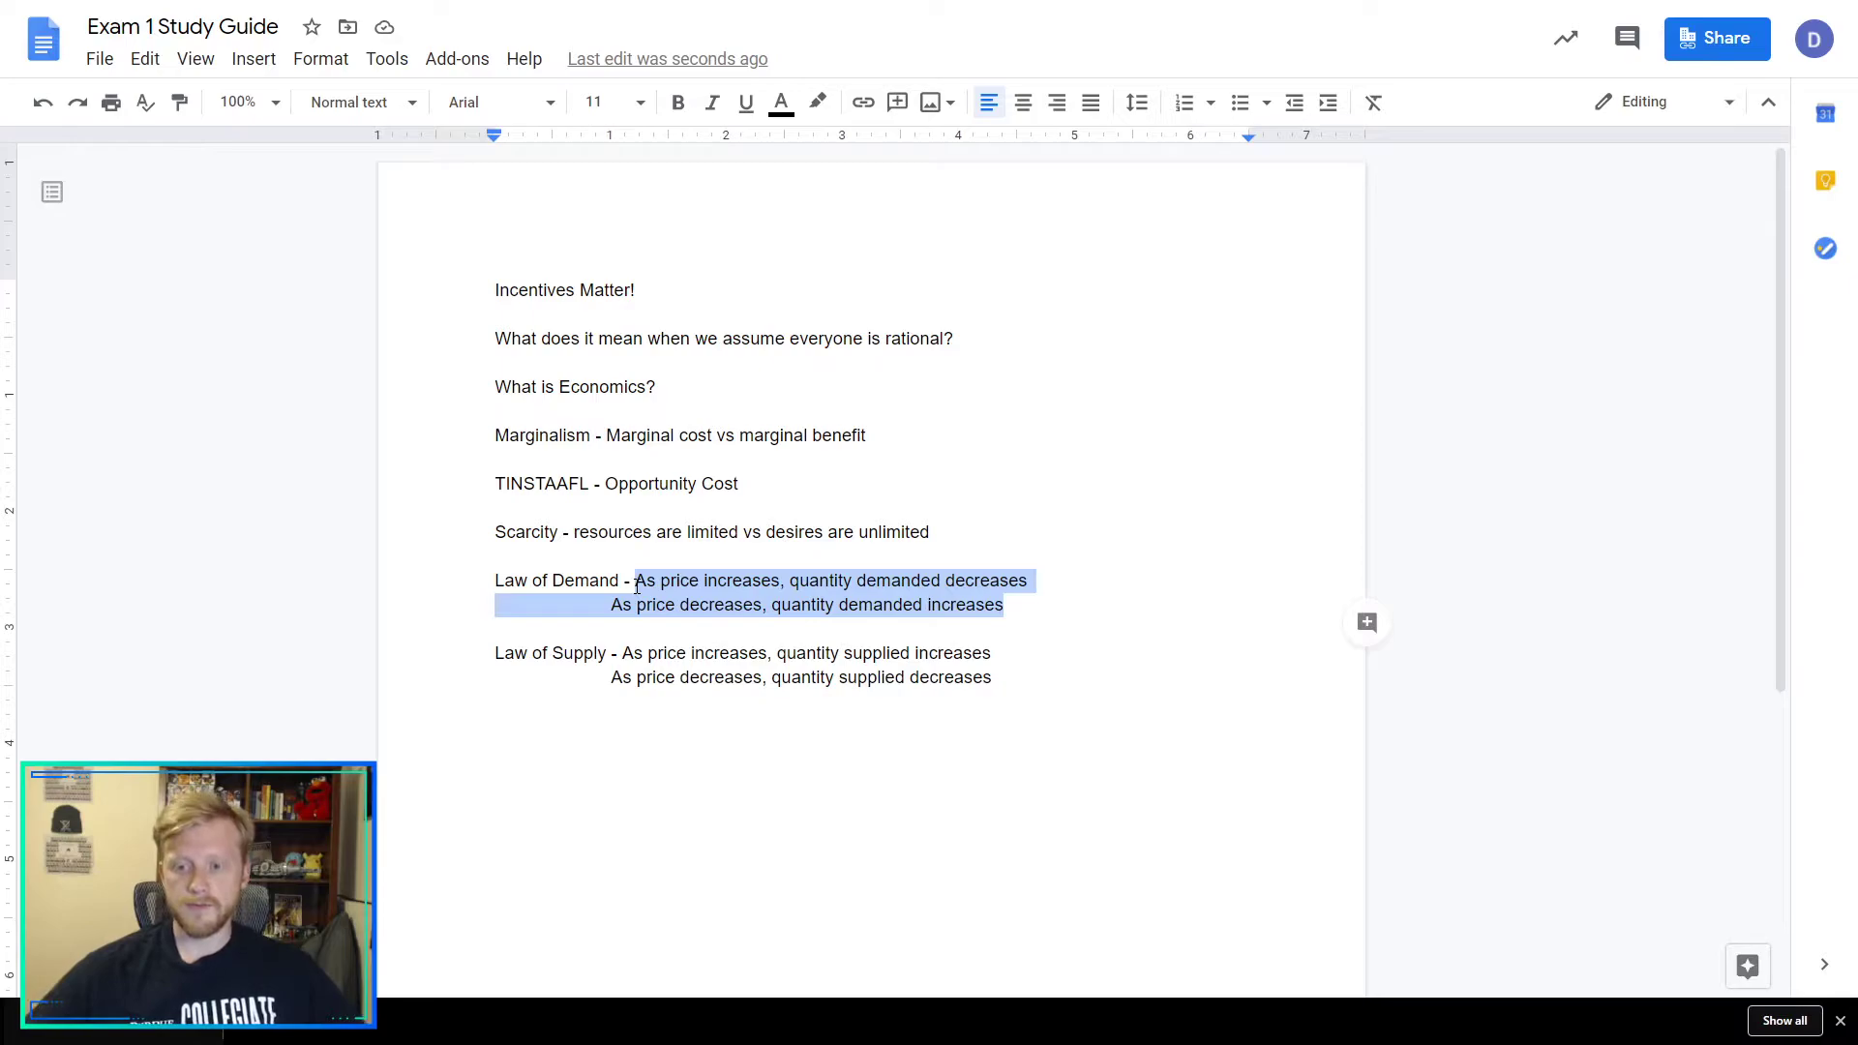
left_click_drag(1013, 599, 638, 588)
left_click_drag(1013, 617, 634, 585)
left_click(939, 696)
left_click_drag(1015, 675, 563, 655)
left_click(865, 755)
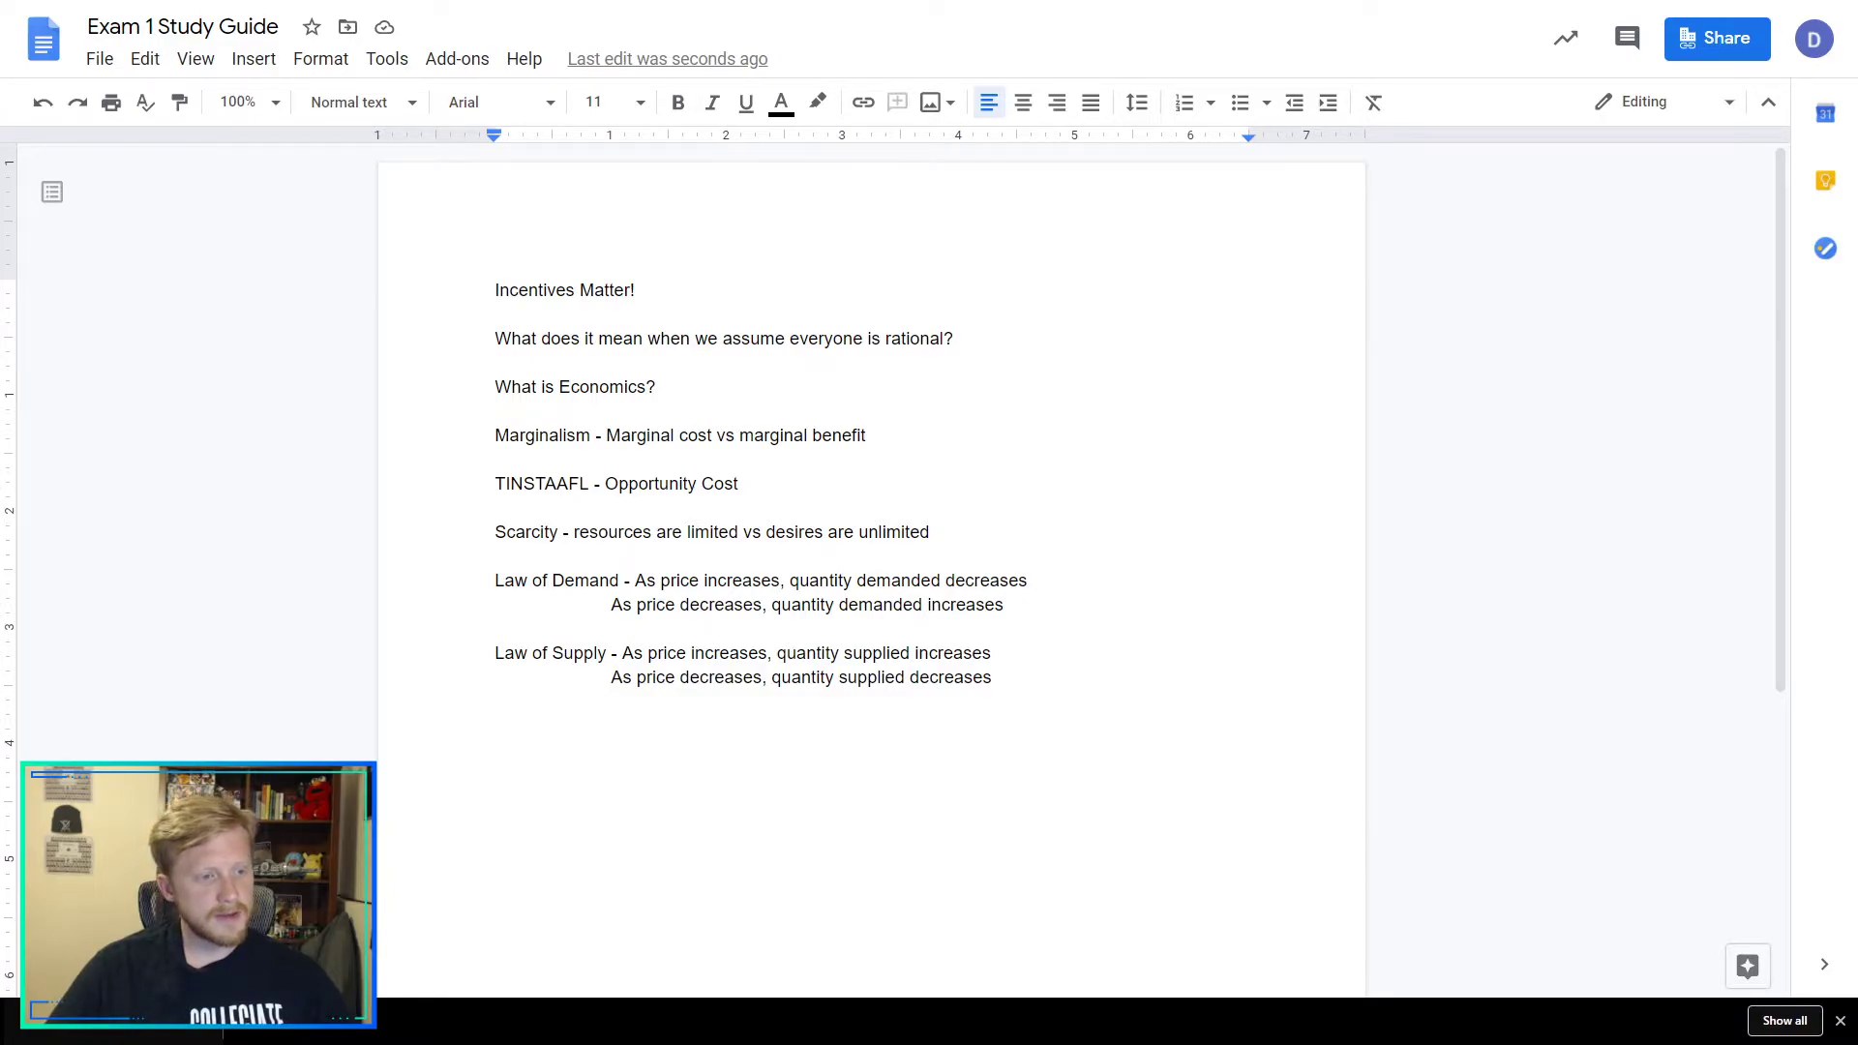
Paste the supply-and-demand graph below Law of Supply and shrink it by its corner handle.
left_click(821, 727)
key("ctrl+v")
left_click(1188, 874)
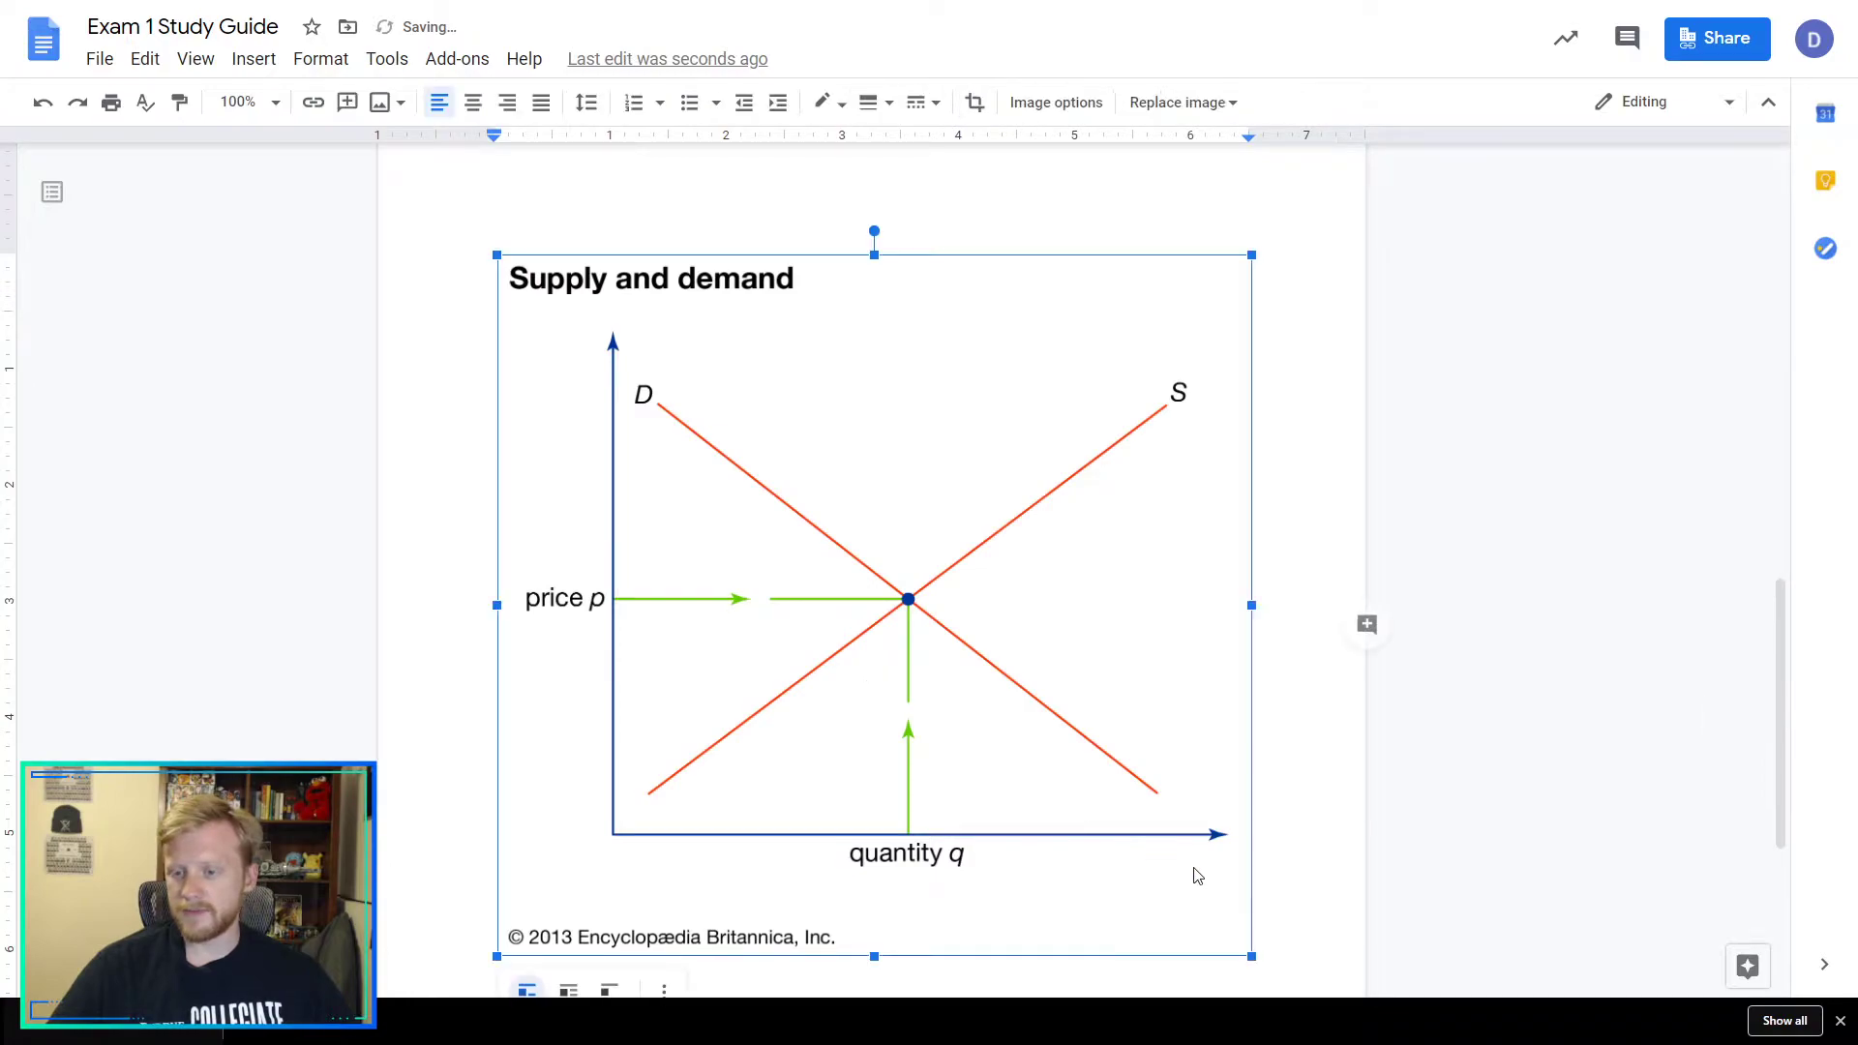
left_click_drag(1251, 958, 799, 455)
scroll(901, 641, "up", 5)
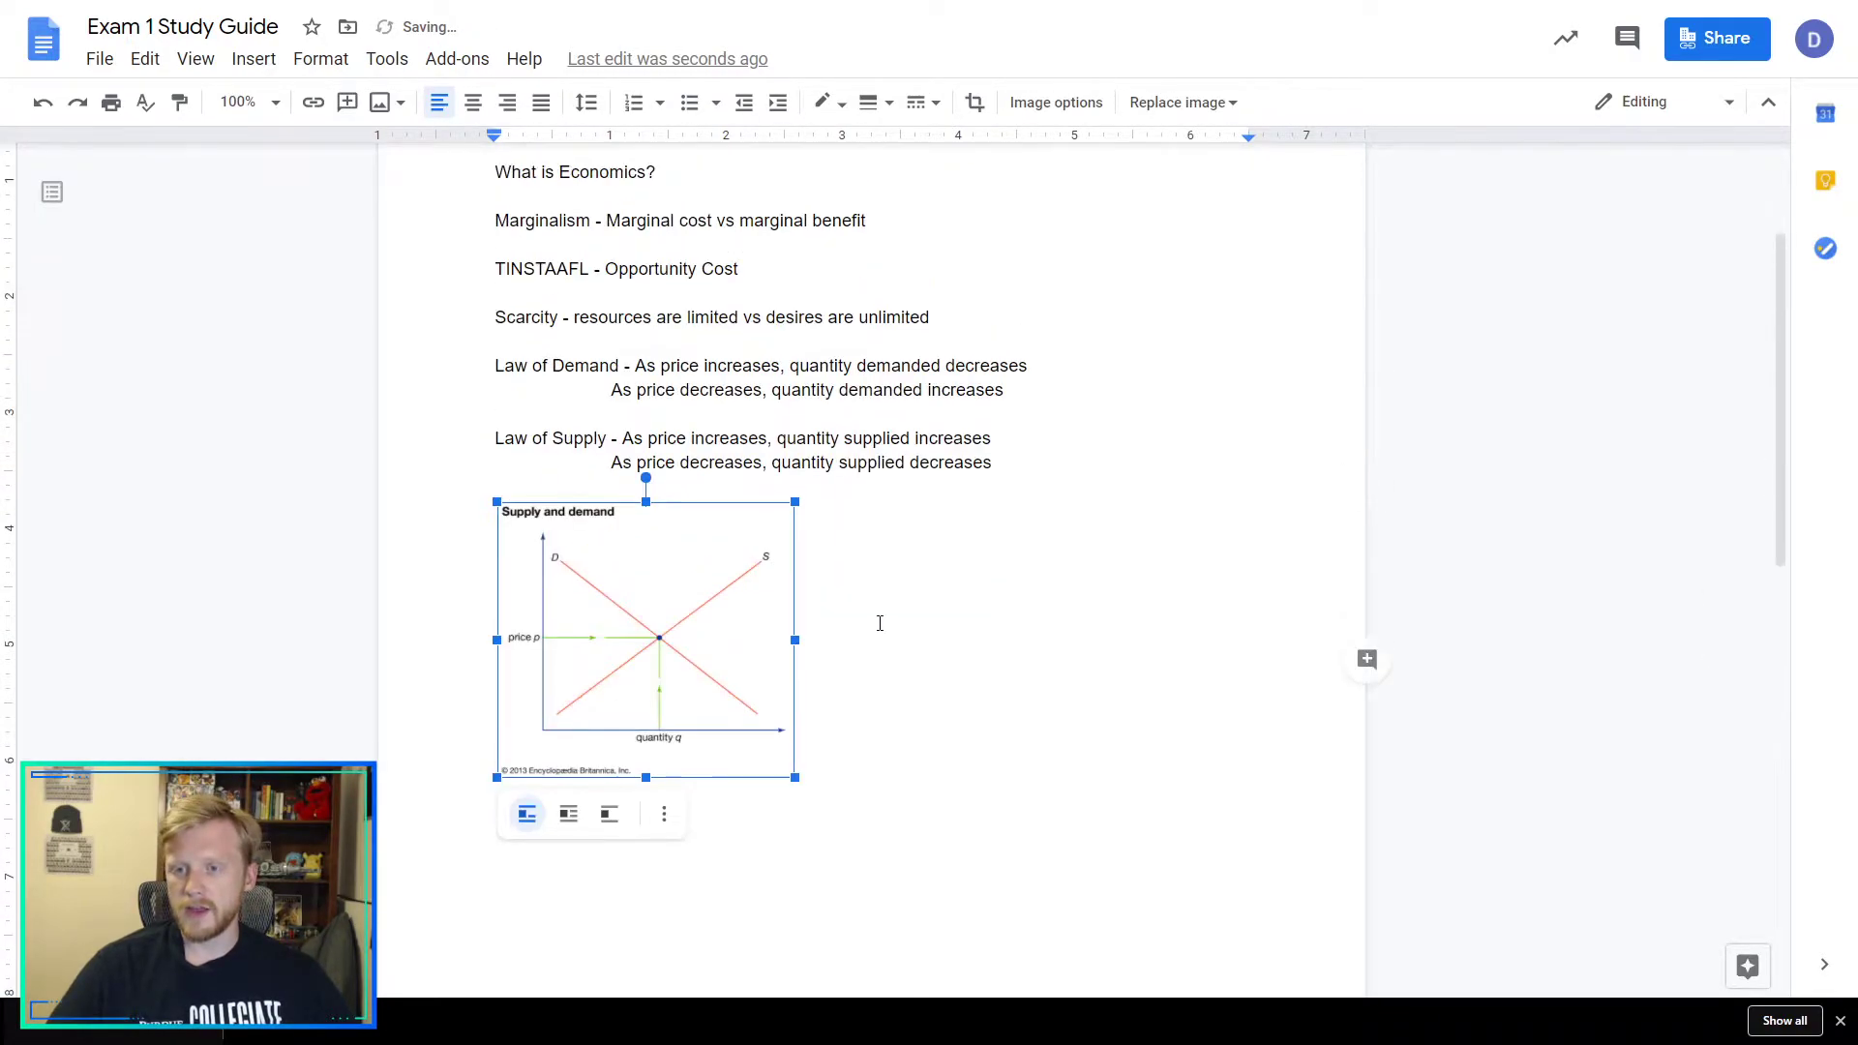
left_click(879, 622)
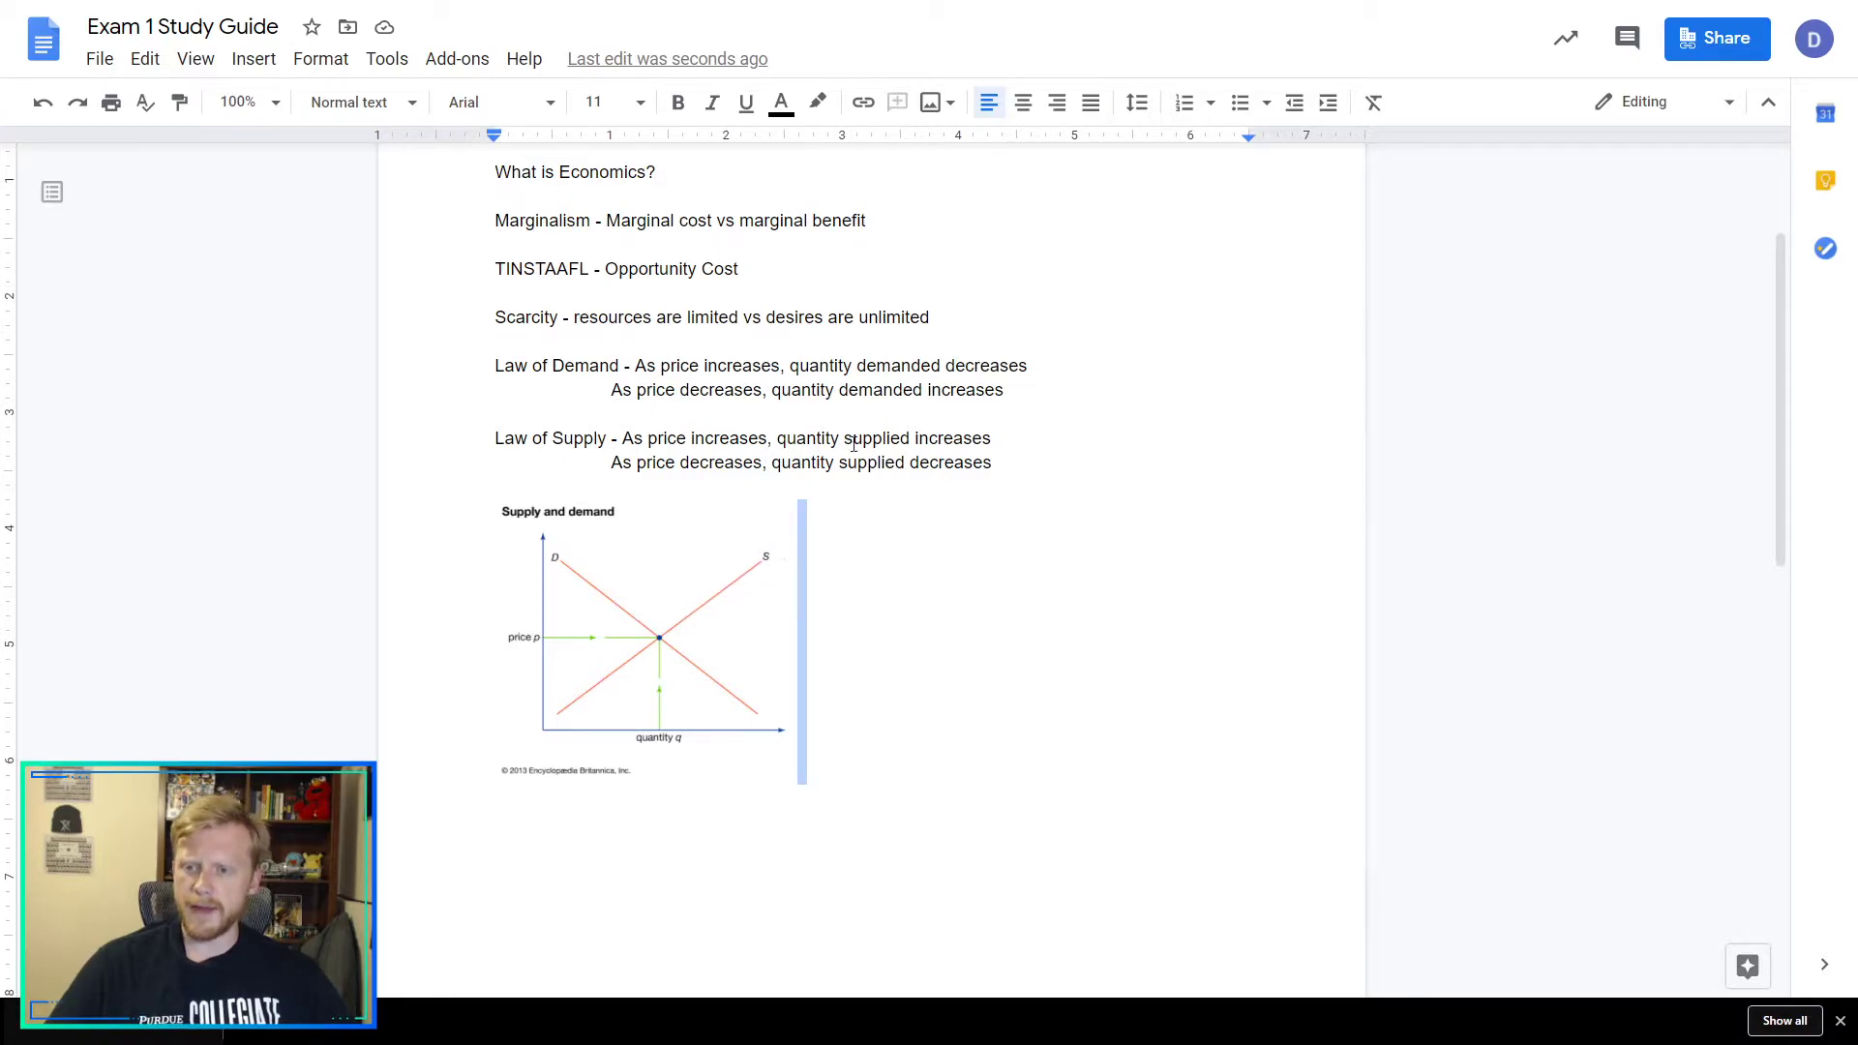
Briefly highlight the Law of Supply text, then start a new paragraph below the graph.
left_click_drag(1003, 452, 605, 437)
left_click(678, 486)
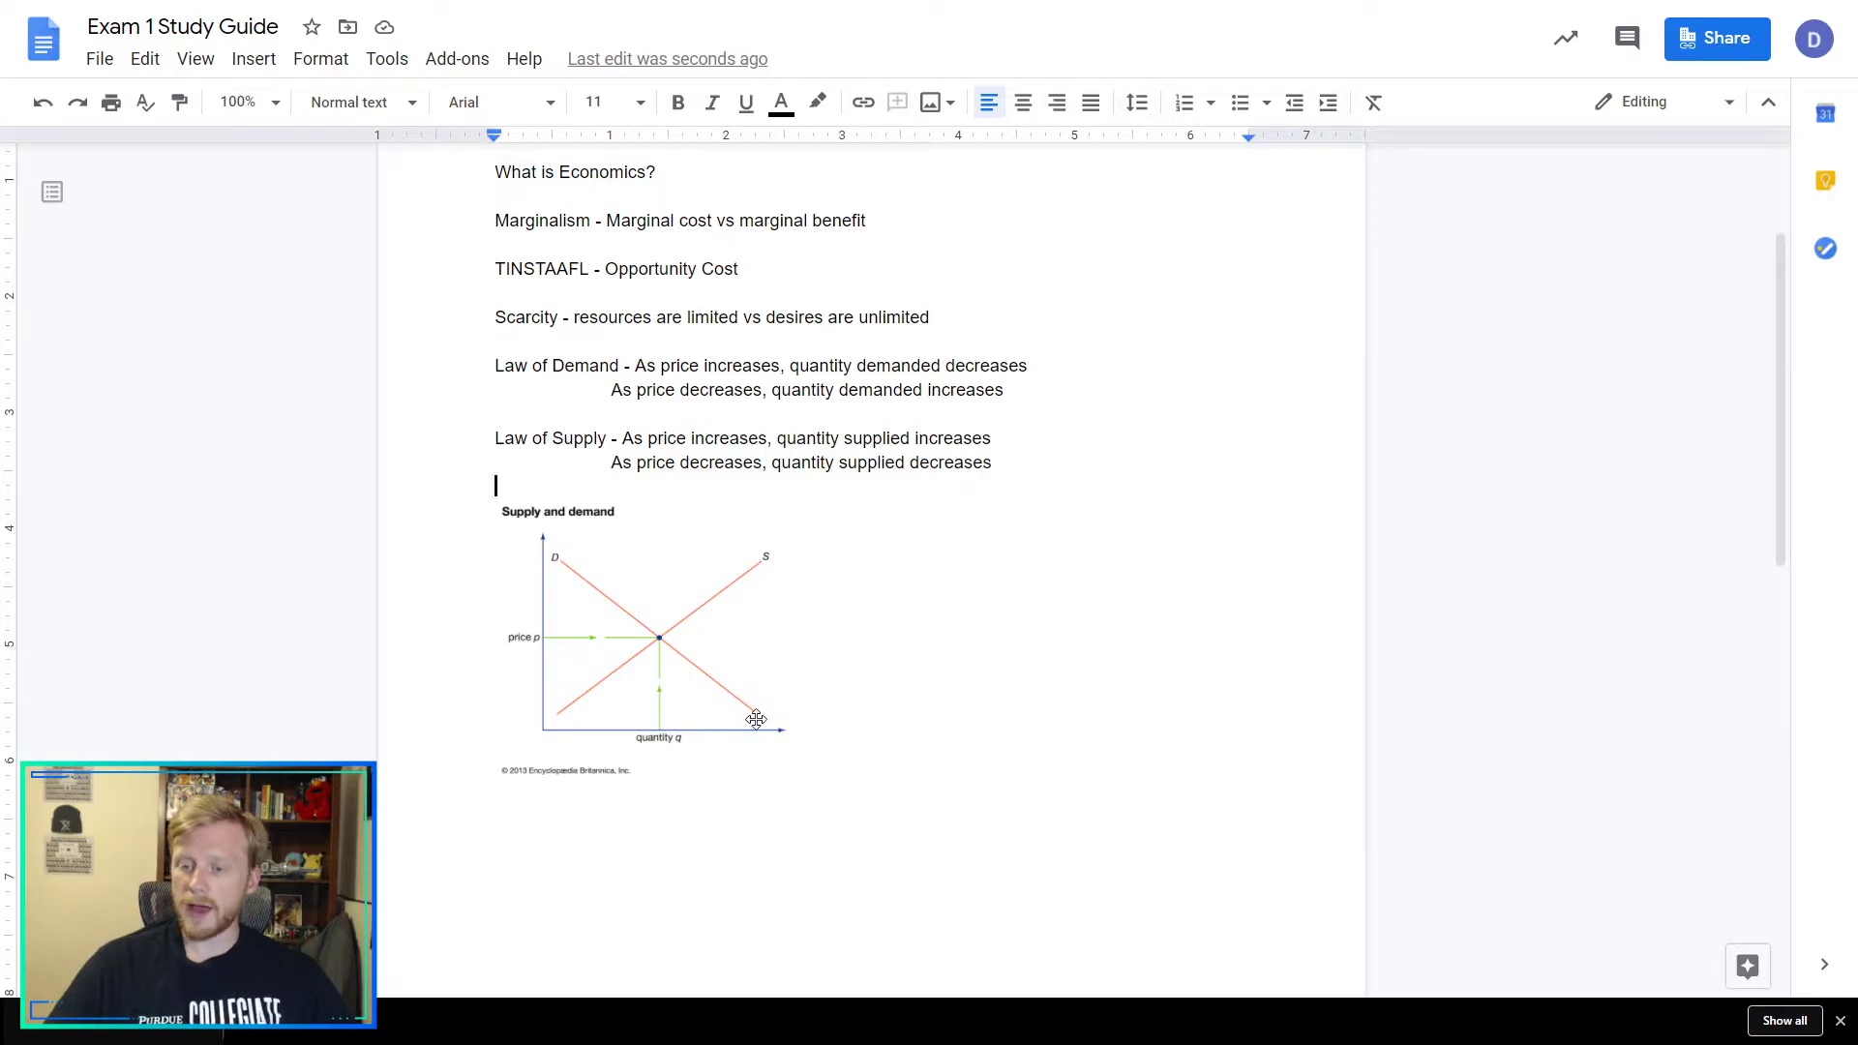
left_click(799, 769)
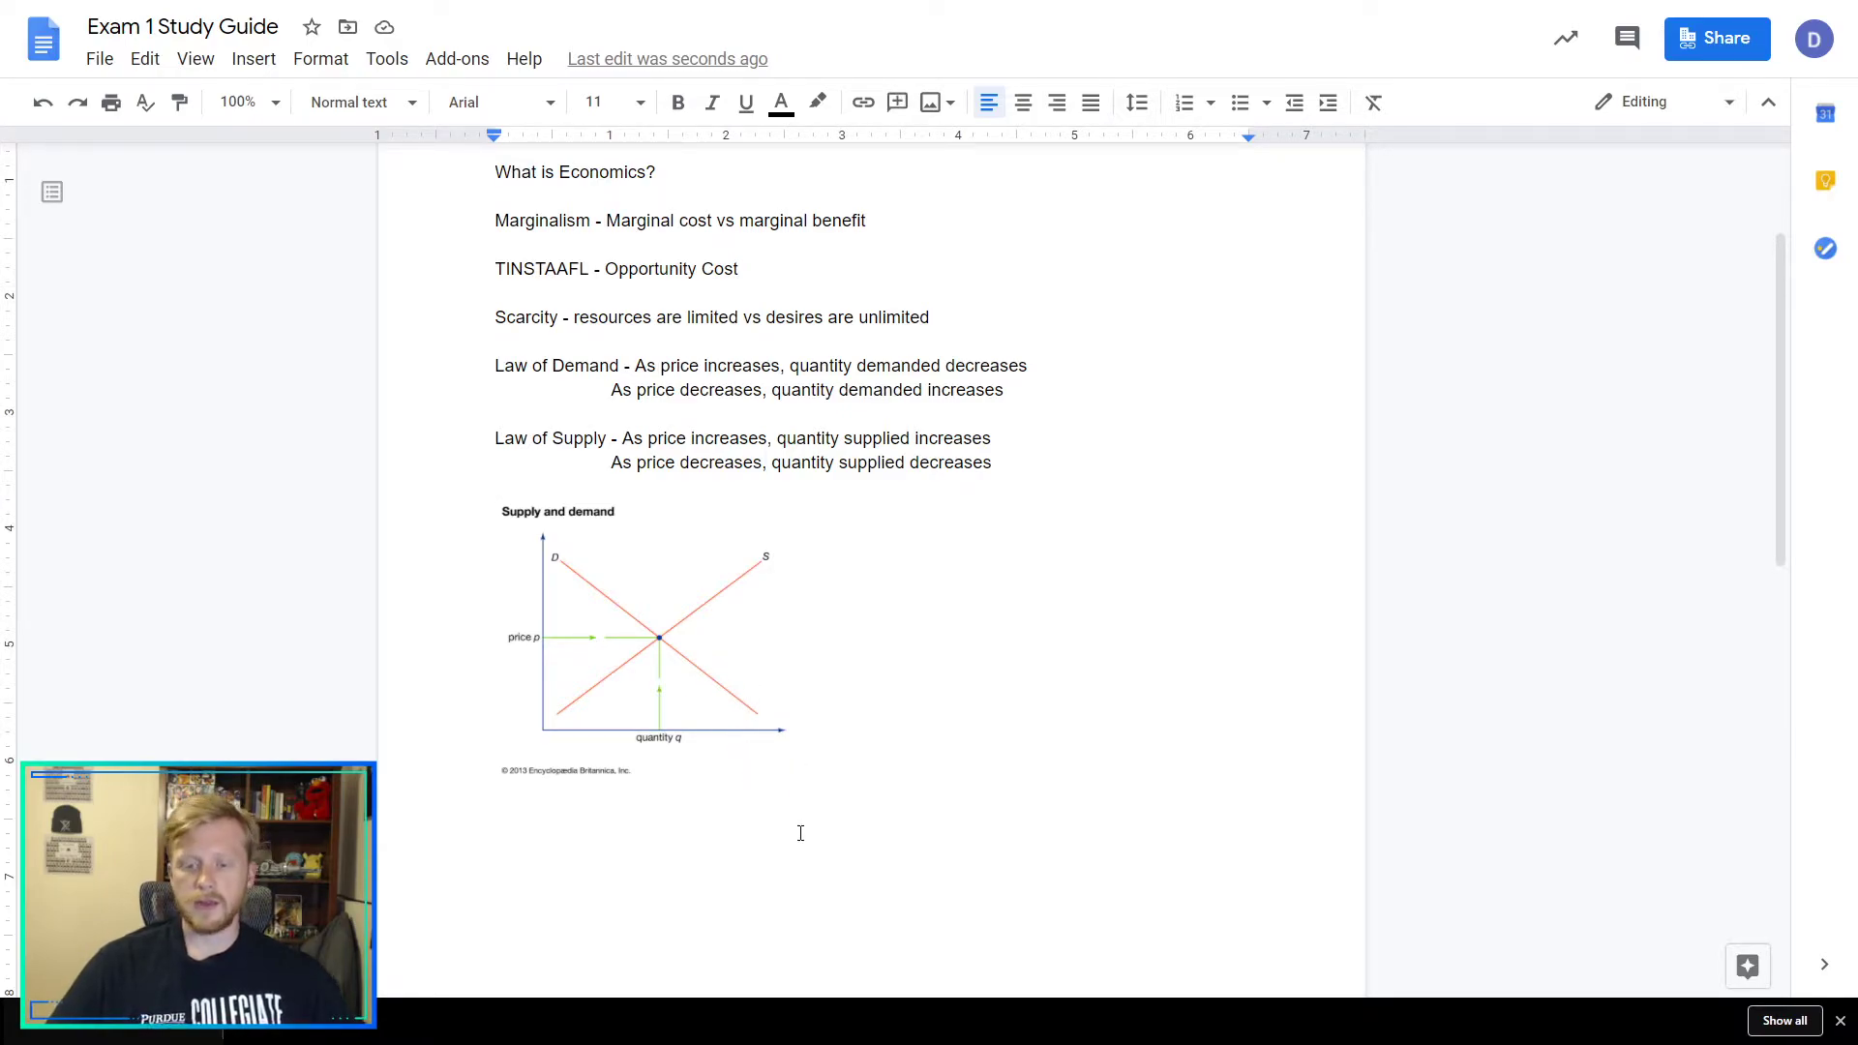
key("Return")
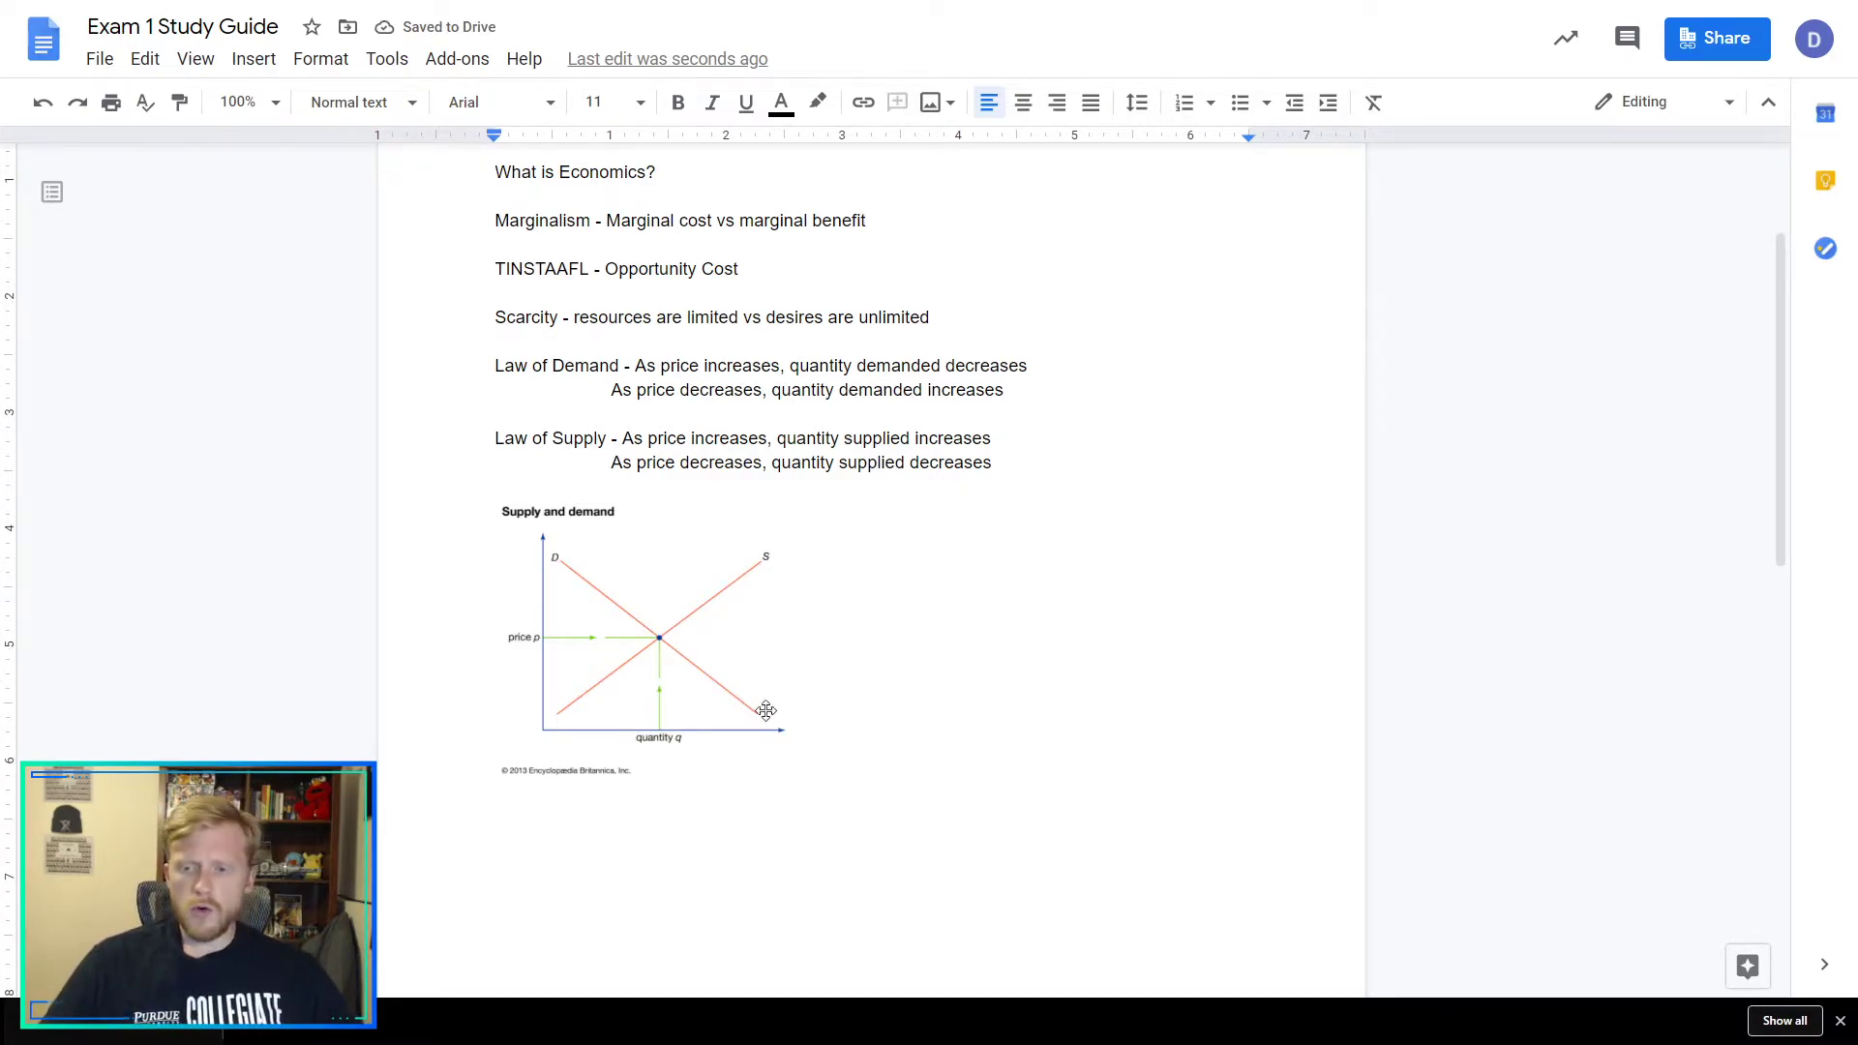
left_click(666, 647)
Below the graph, type 'Equilibrium - Price at which quantity demanded and quantity supplied are'.
left_click(871, 779)
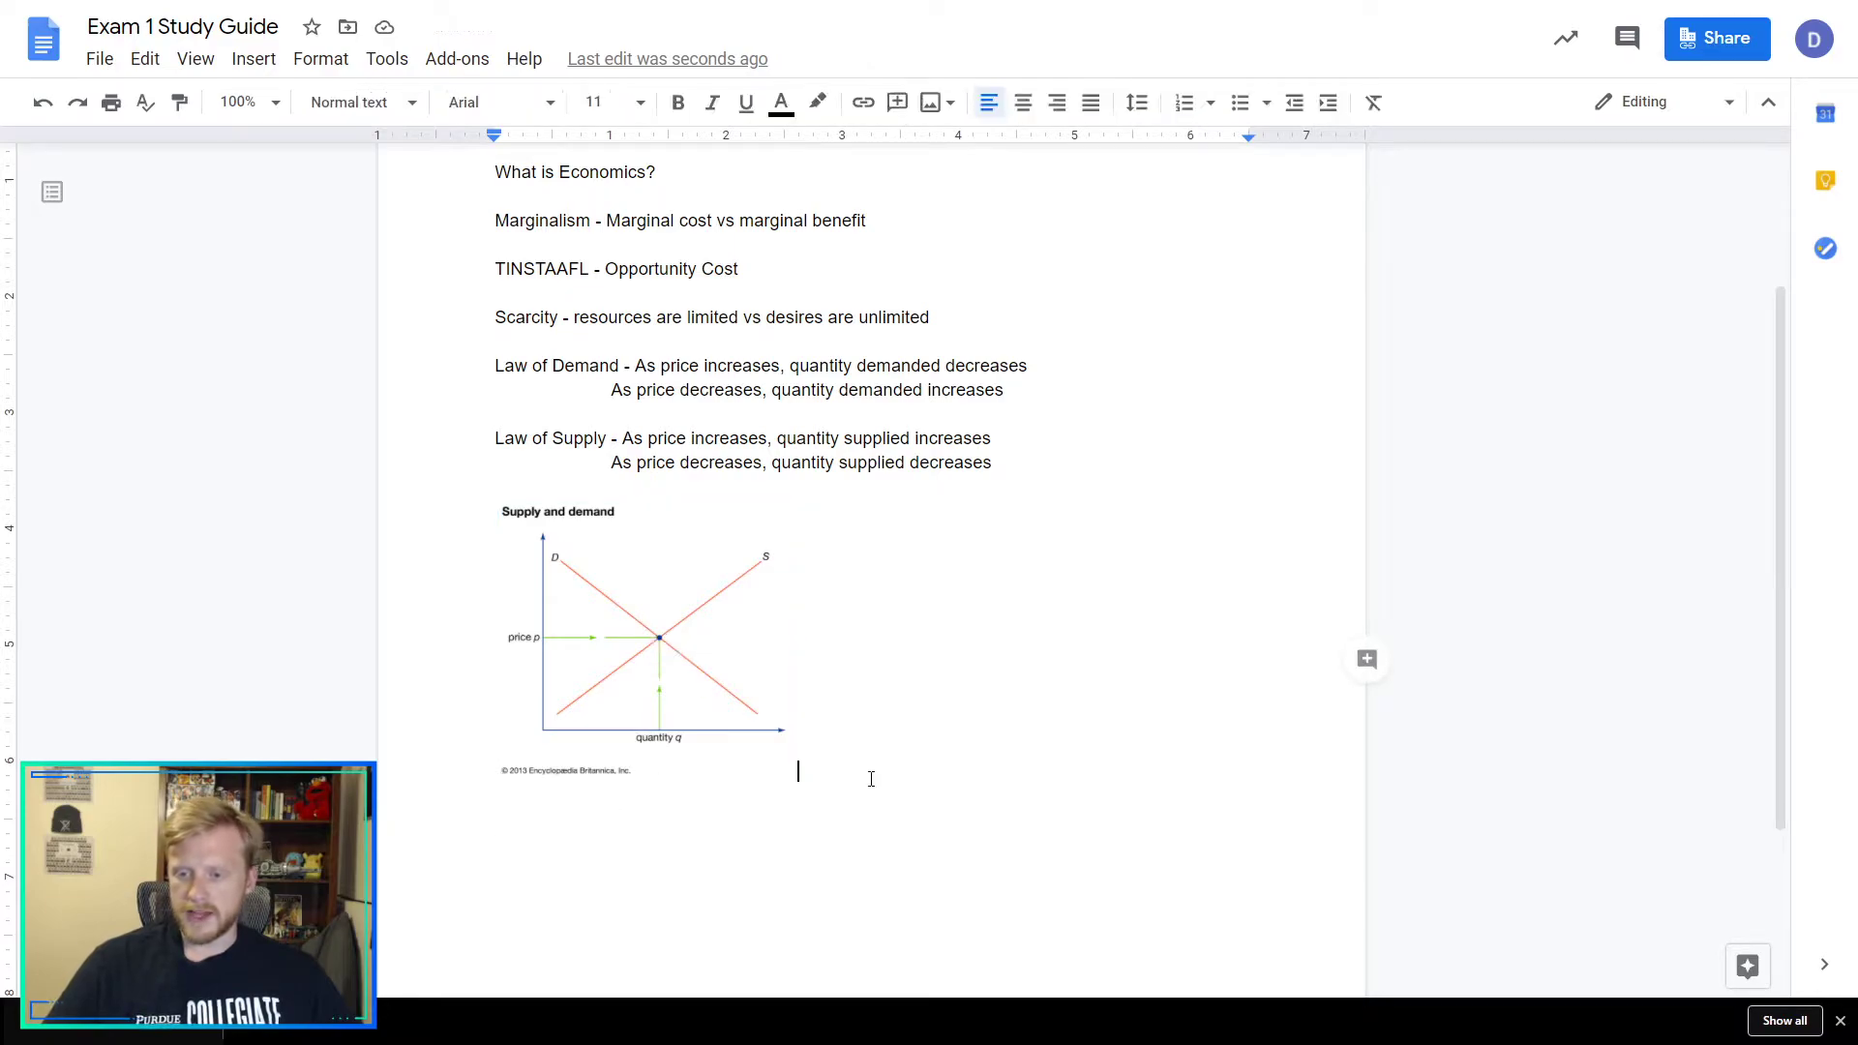
key("Return")
type("Eq")
key("Tab")
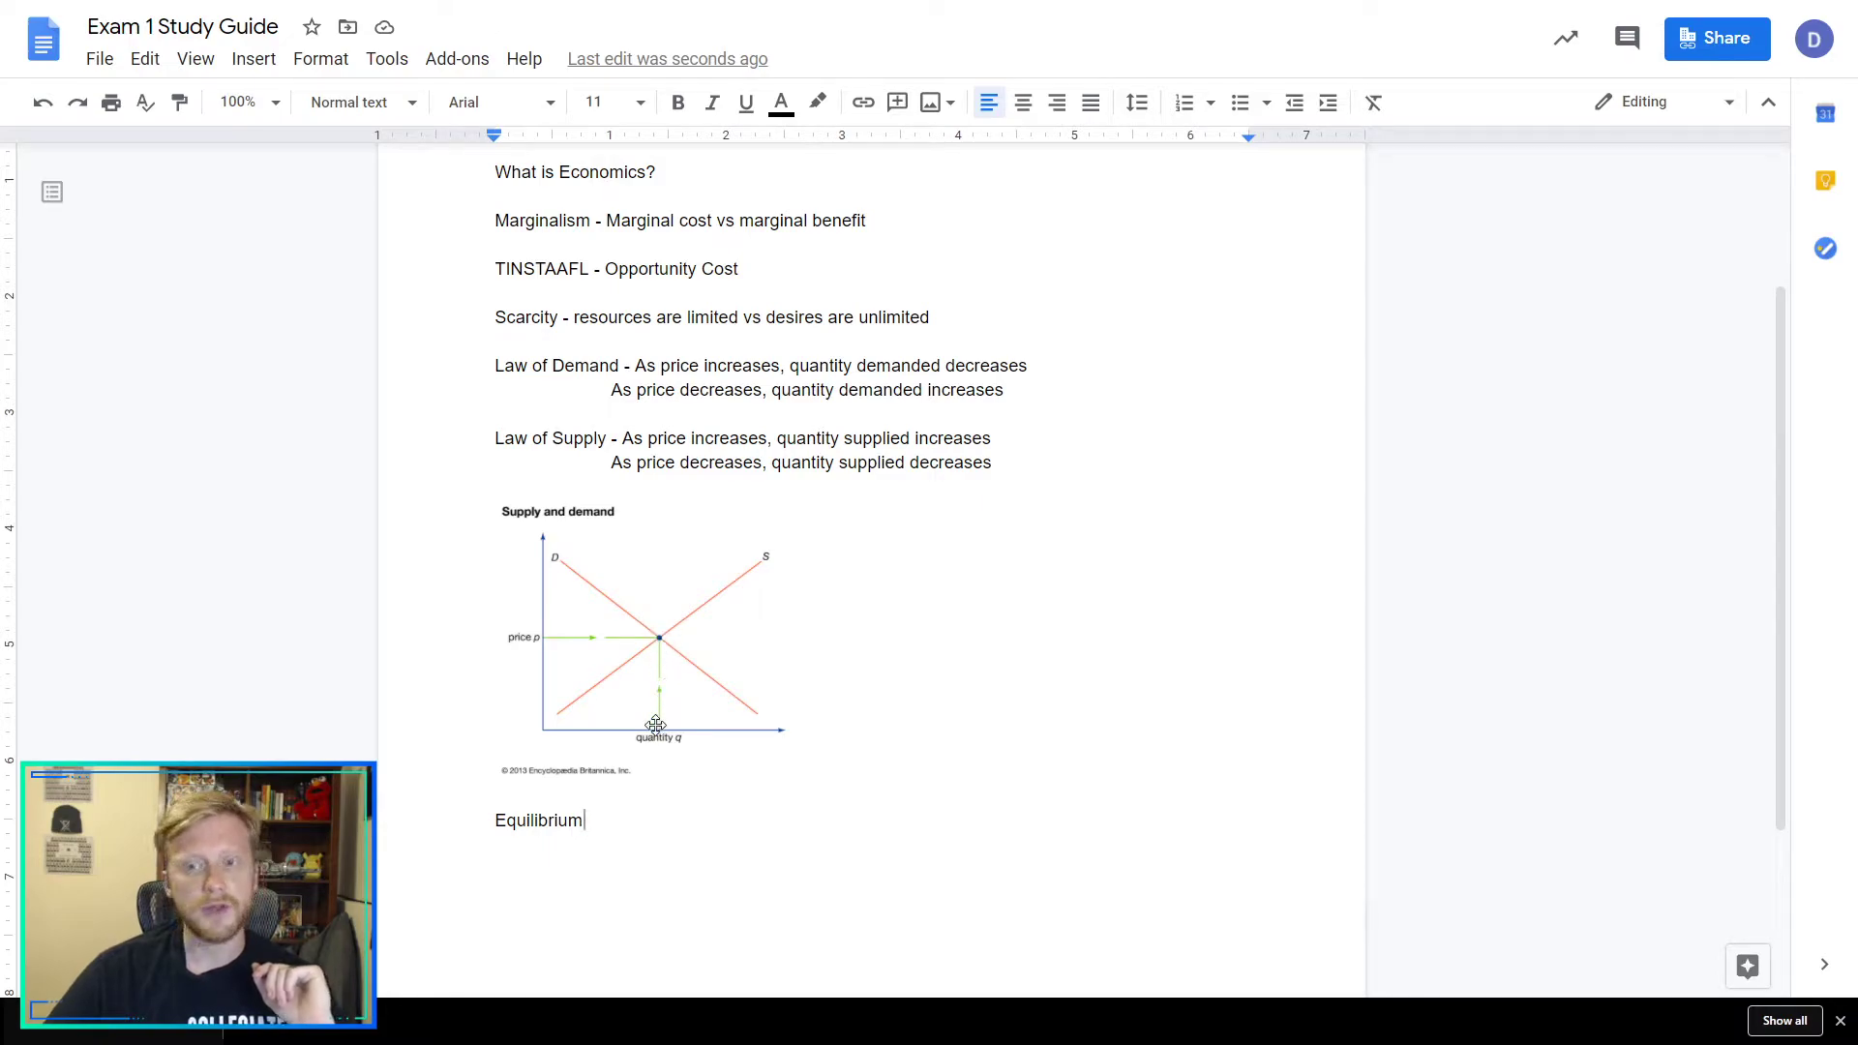
type("- ")
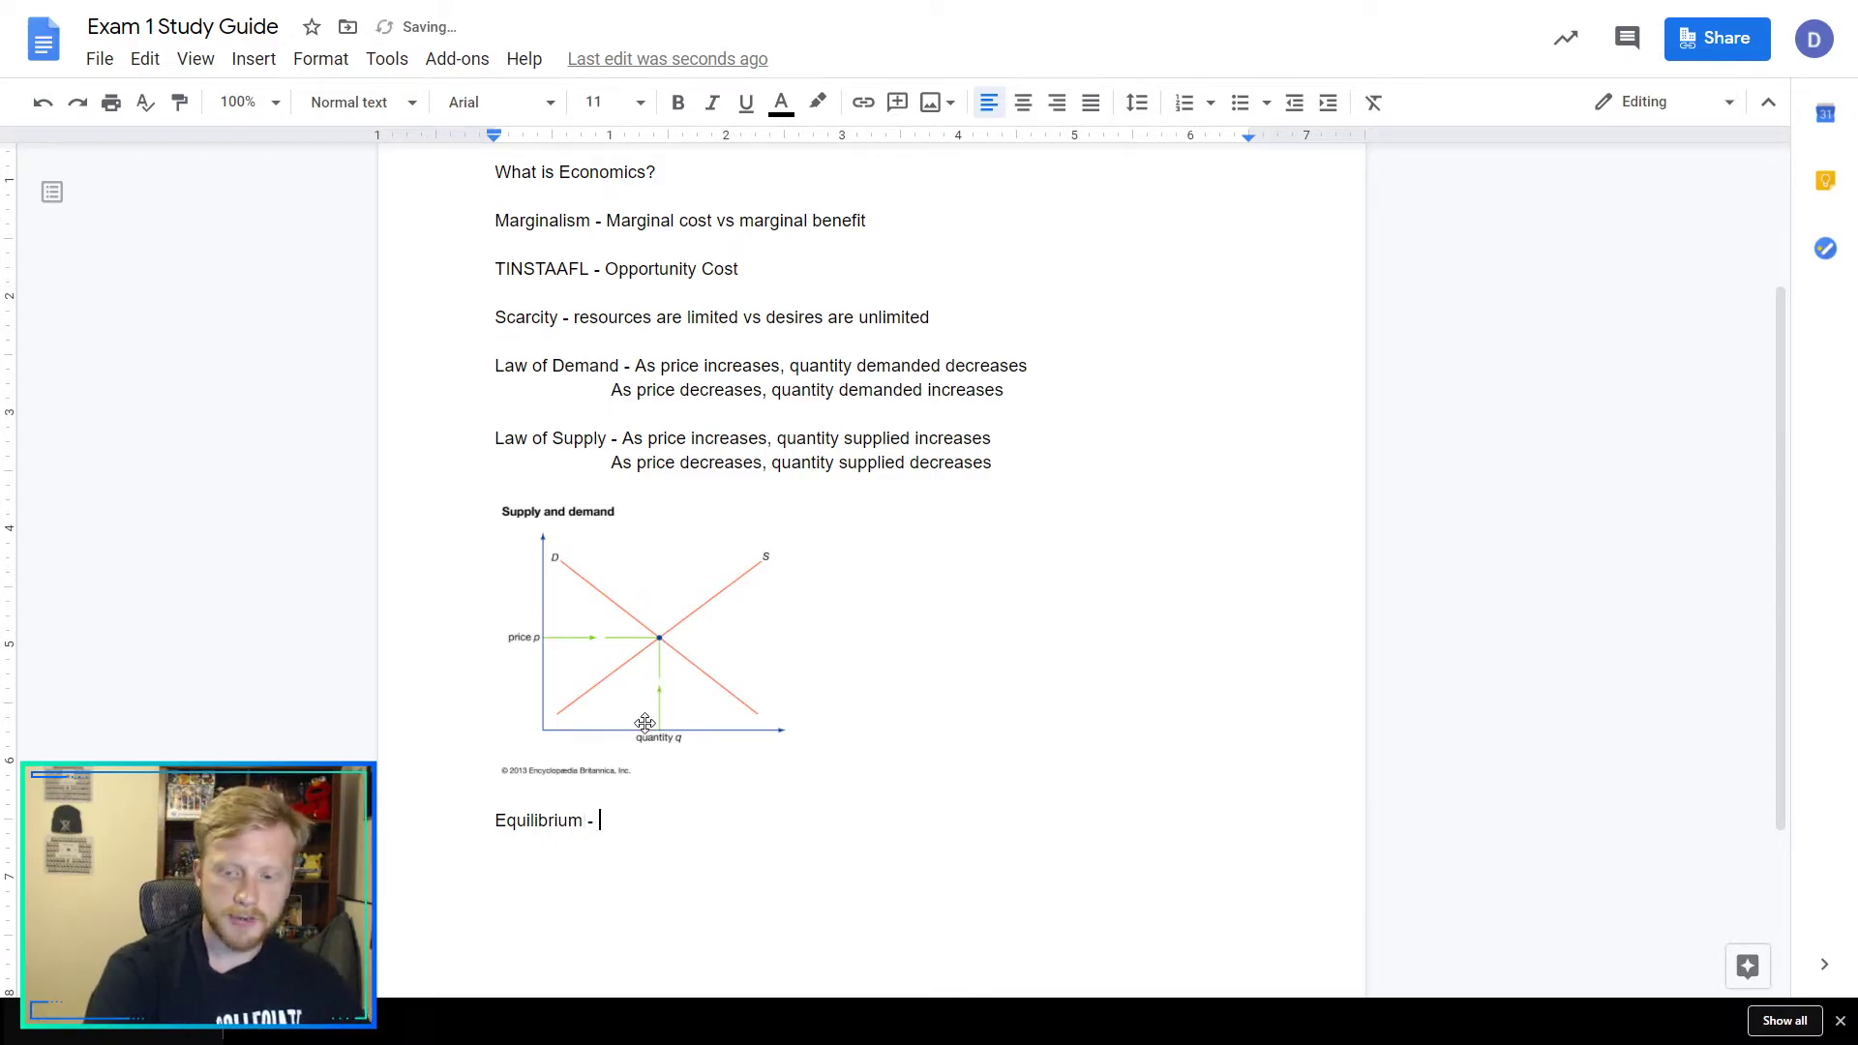
type("Price at whic")
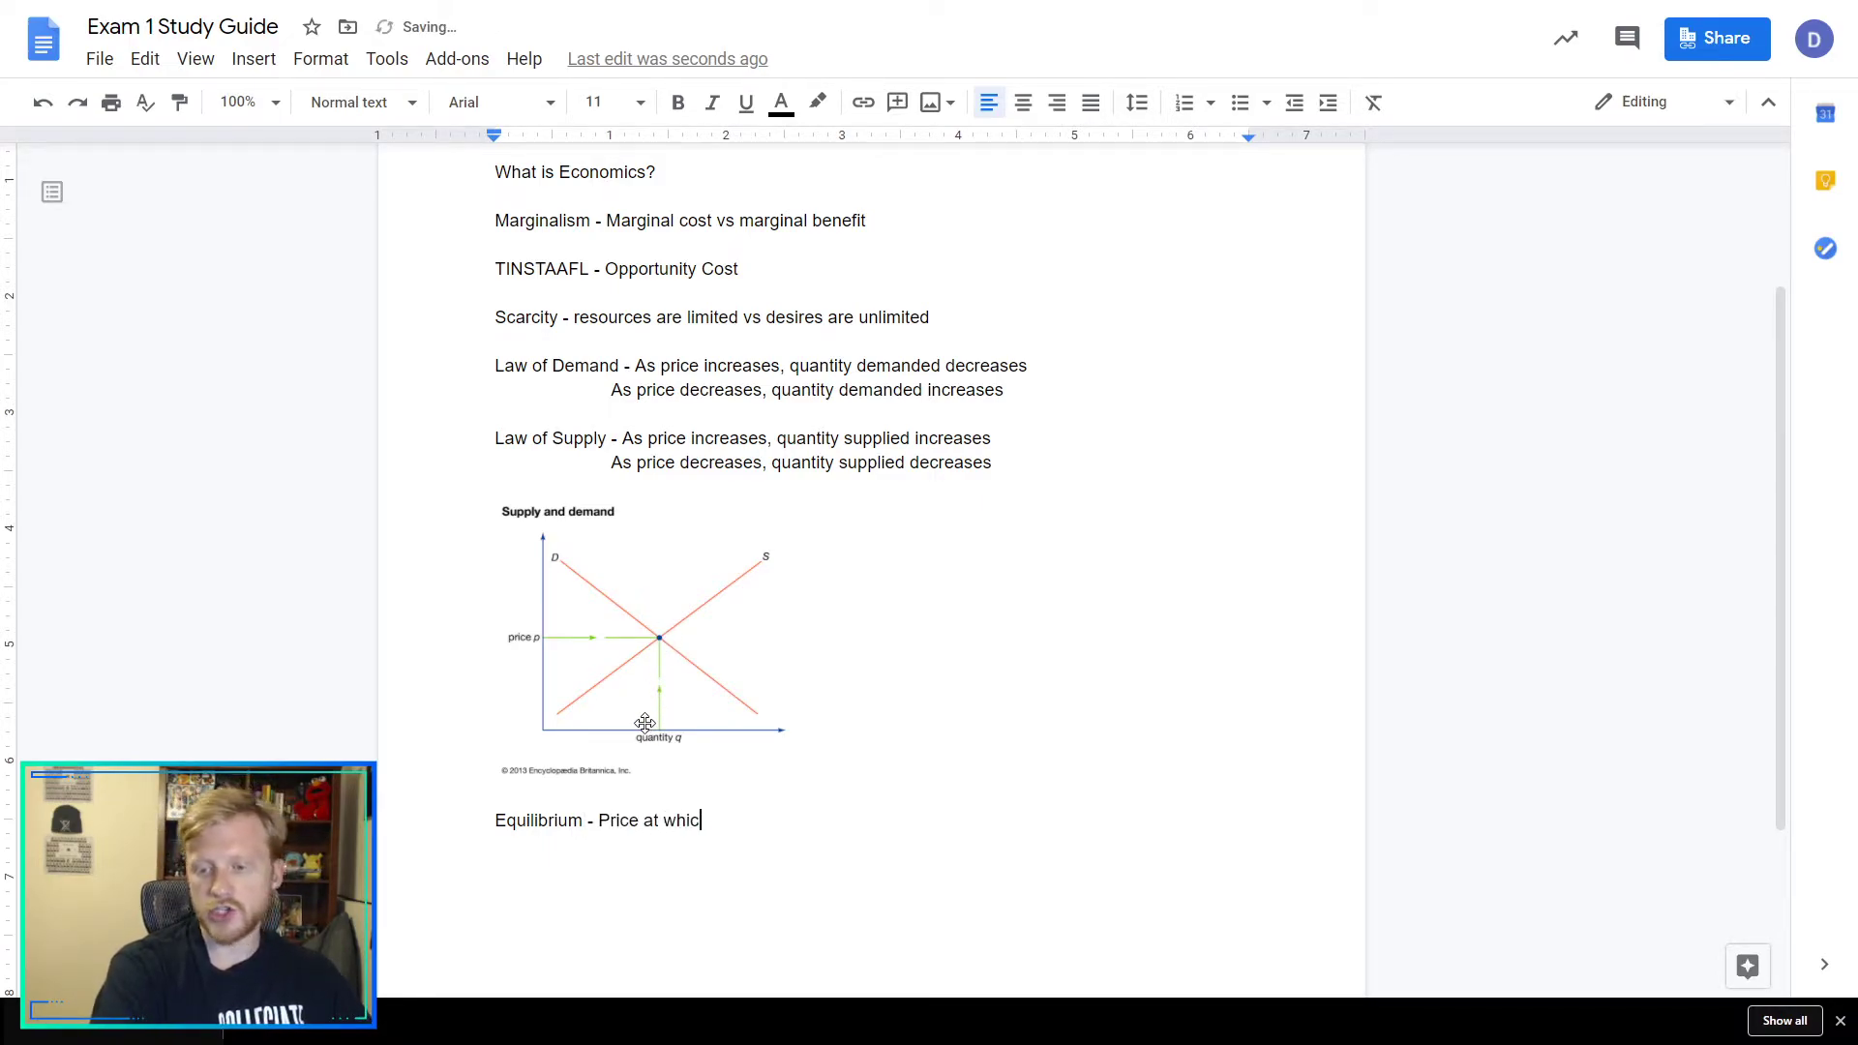
type("h ")
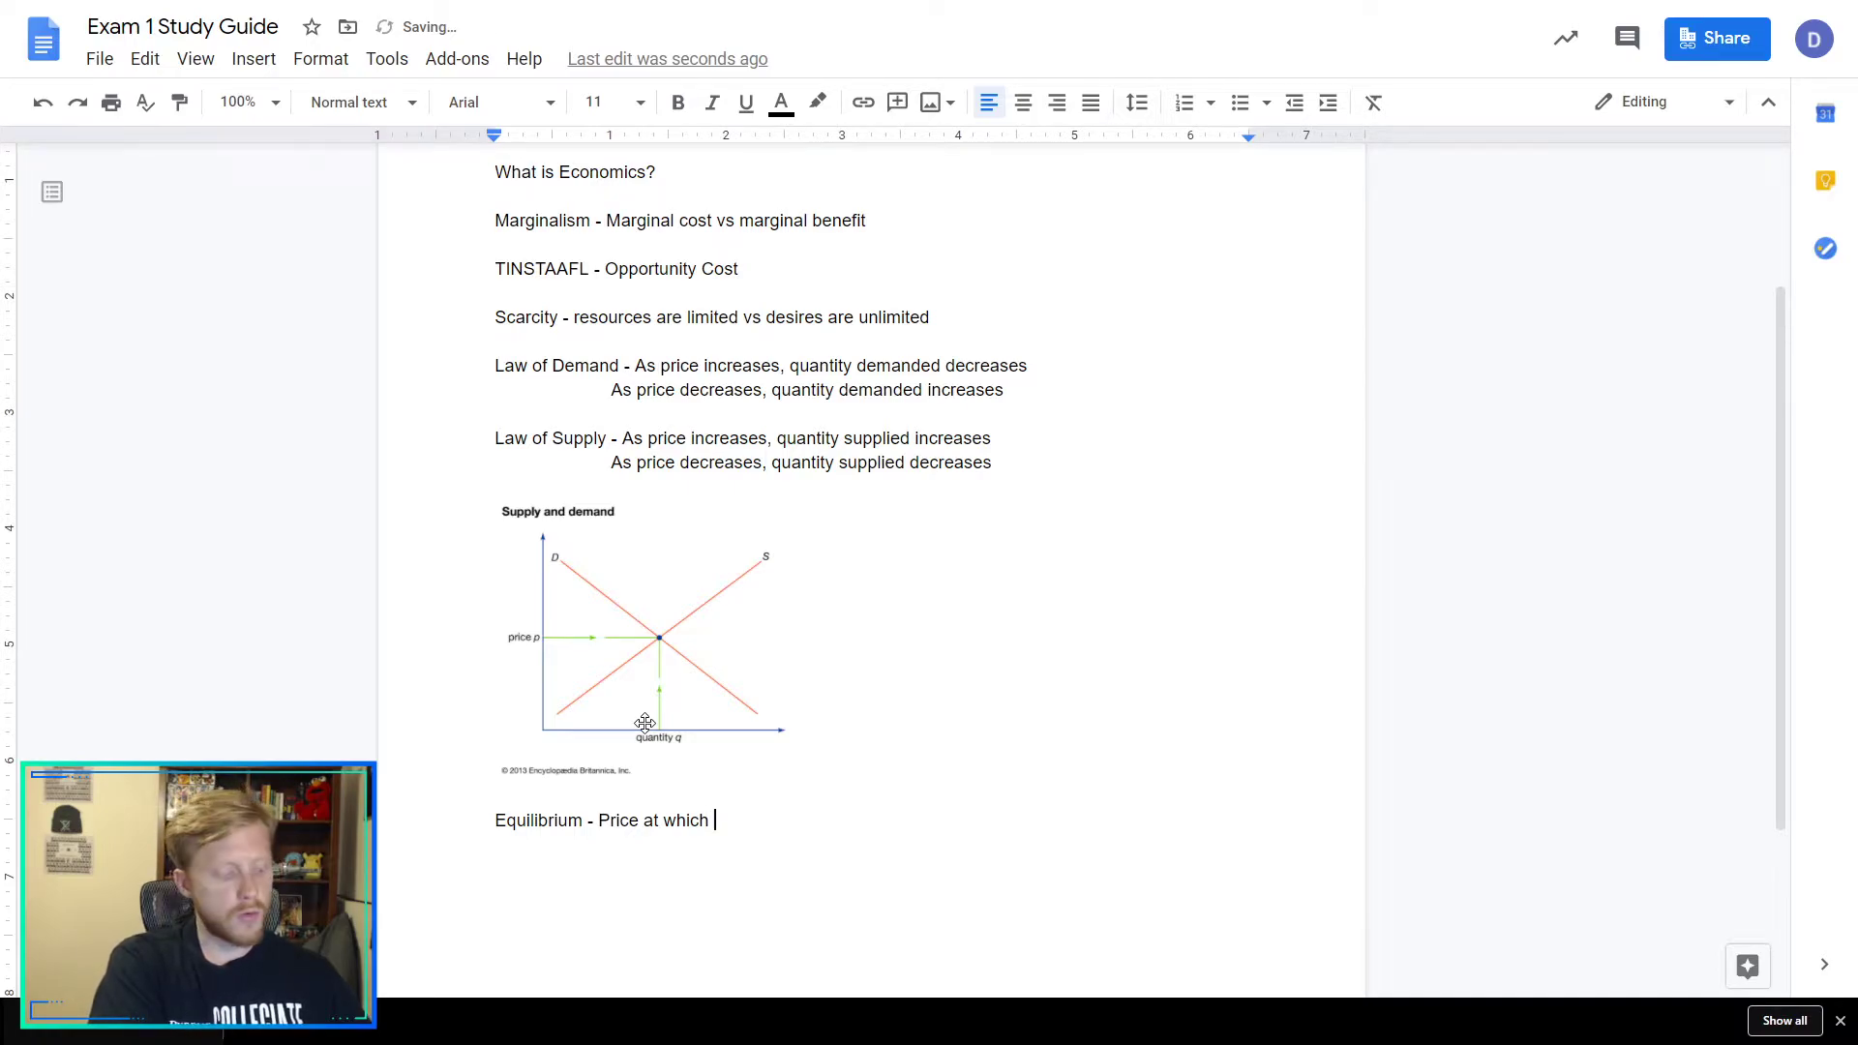
type("quantity demanded and")
type("y supplied are")
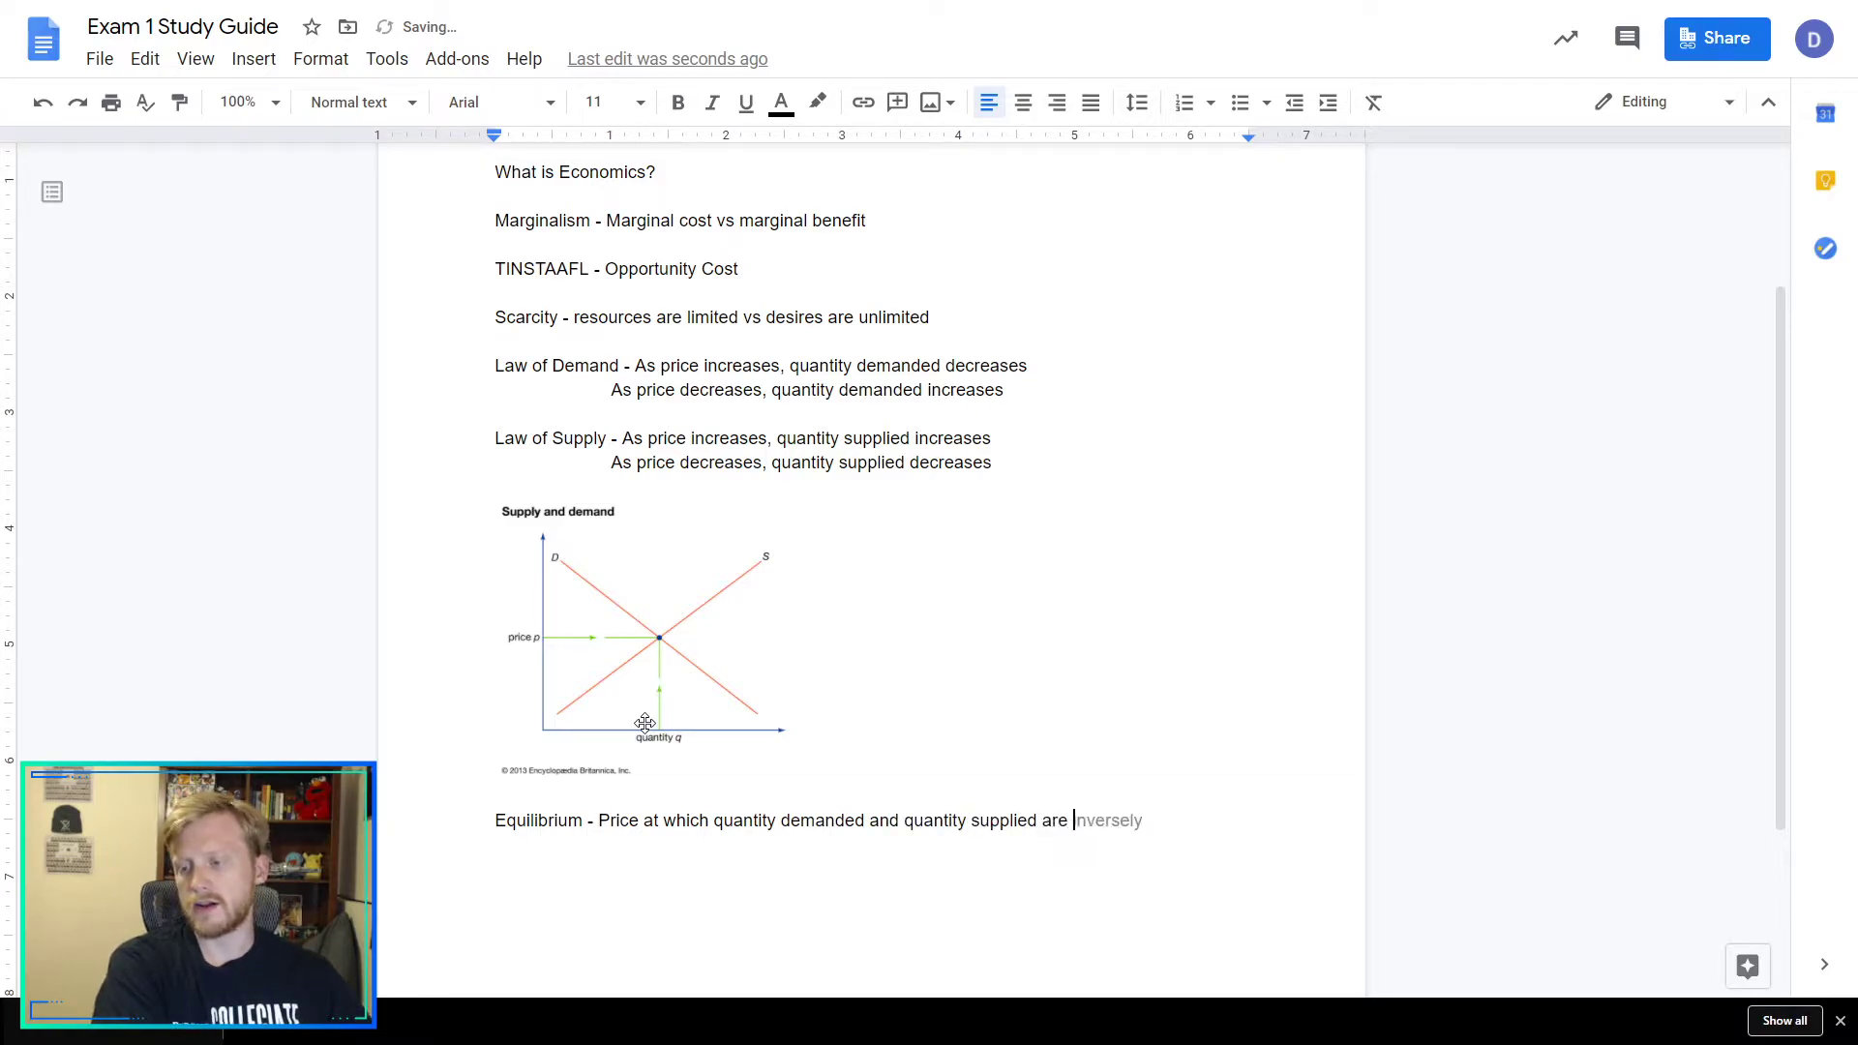